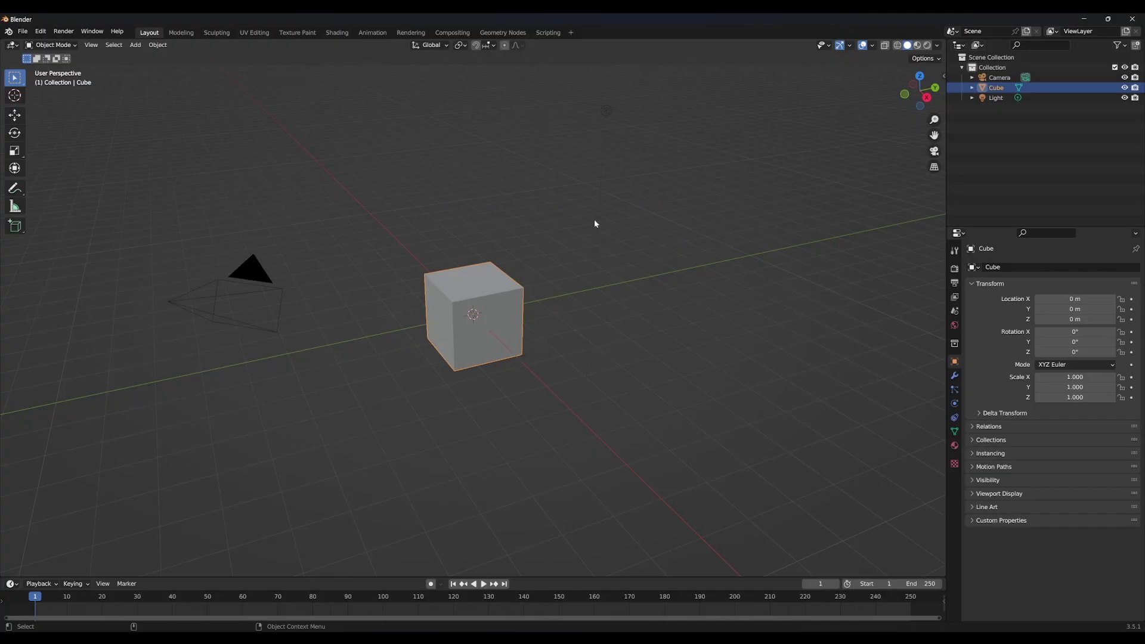
Step: Delete the default cube and look up the Extra Objects mesh add-on by searching the add-ons for "extra"
{"action": "key", "text": "Delete"}
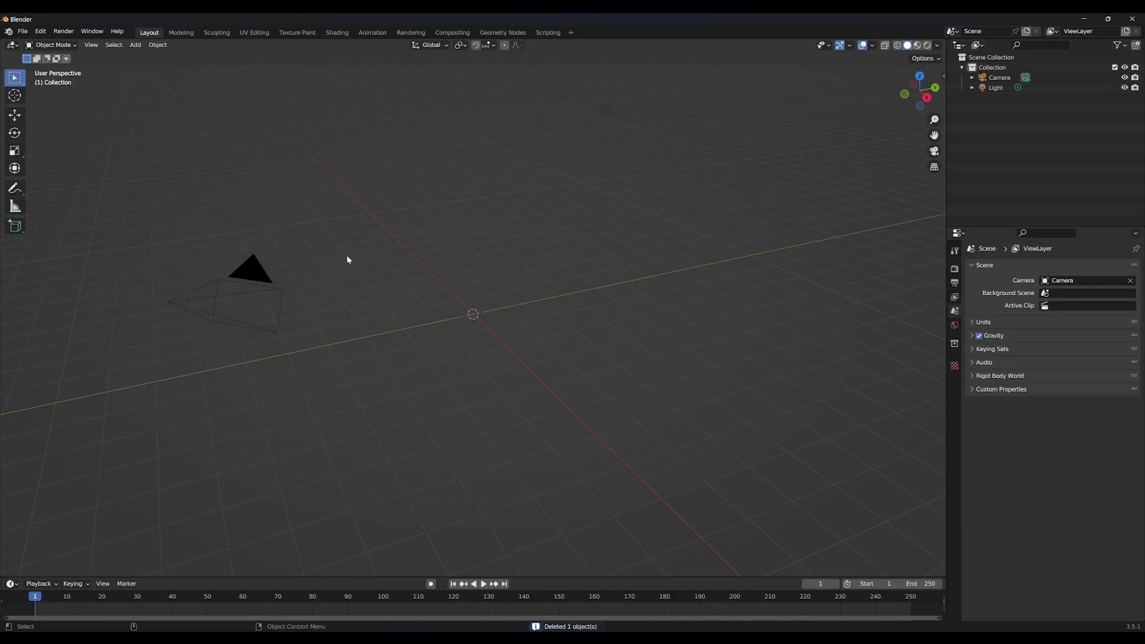
{"action": "left_click", "coordinate": [17, 31]}
{"action": "mouse_move", "coordinate": [60, 174]}
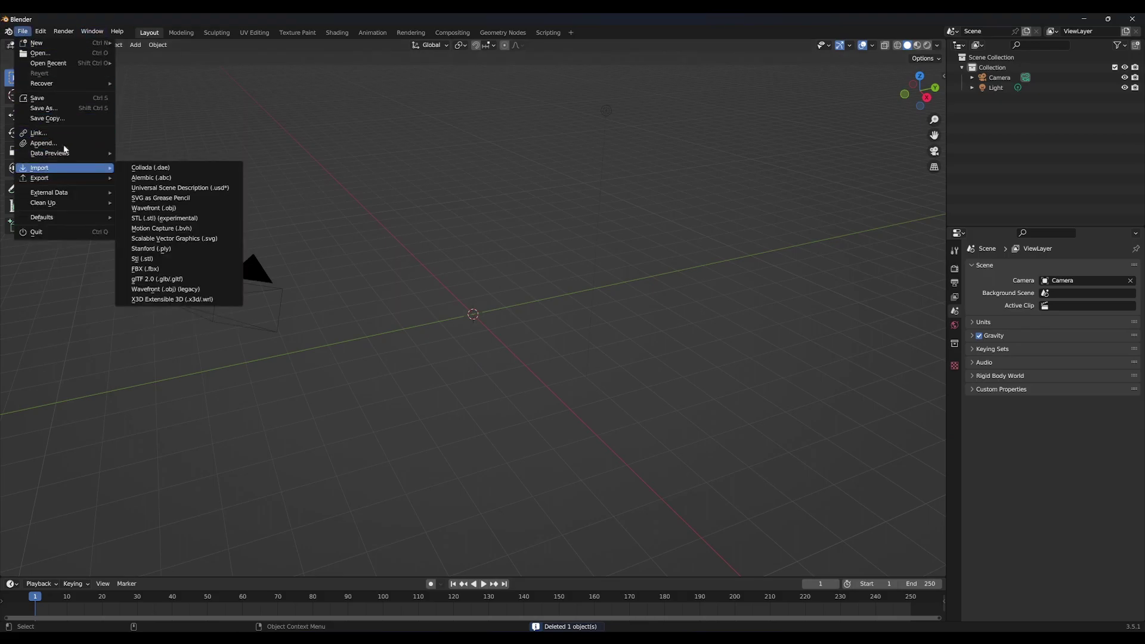
{"action": "mouse_move", "coordinate": [40, 30]}
{"action": "left_click", "coordinate": [69, 174]}
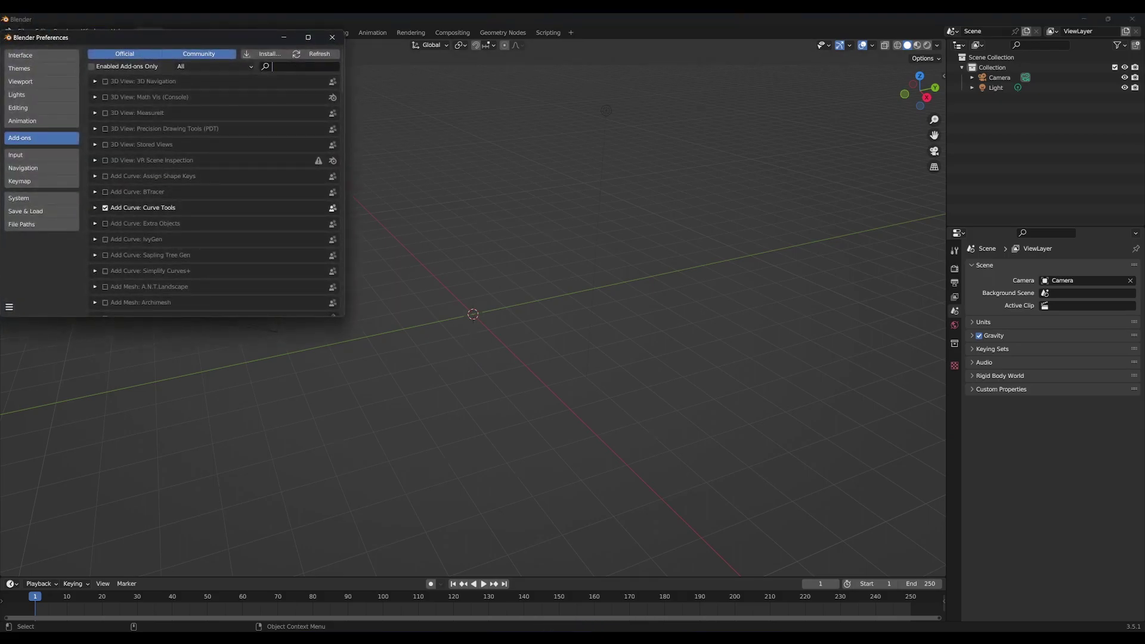
{"action": "type", "text": "extra"}
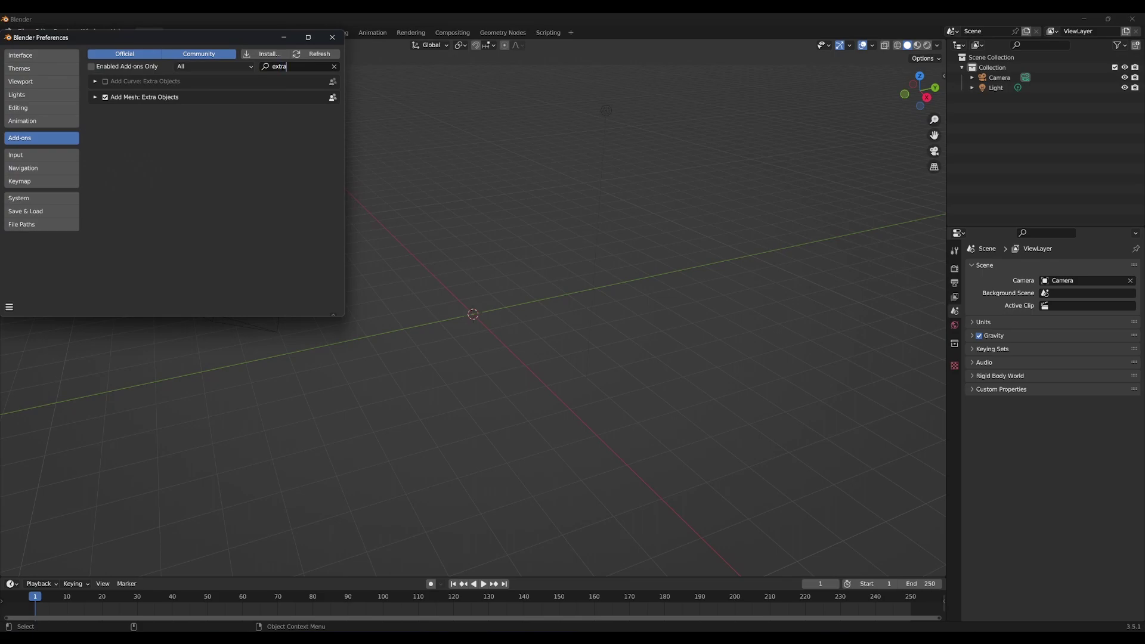
{"action": "left_click", "coordinate": [332, 37]}
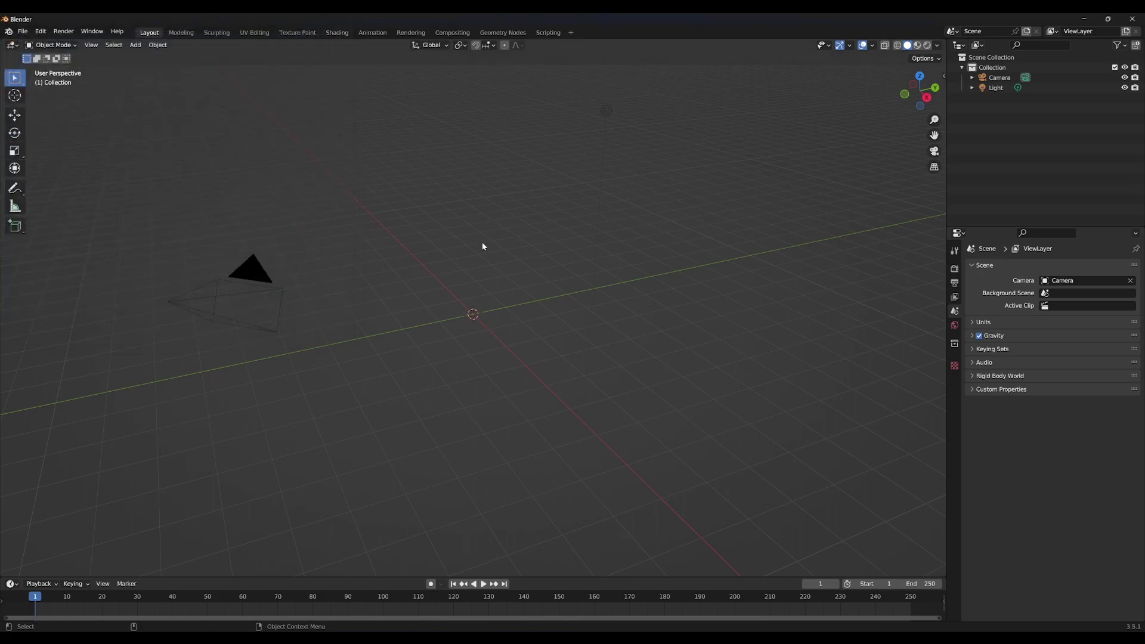
Step: Add a Torus Knot mesh to the scene and view it from the front
{"action": "key", "text": "shift+a"}
{"action": "mouse_move", "coordinate": [483, 246]}
{"action": "mouse_move", "coordinate": [553, 389]}
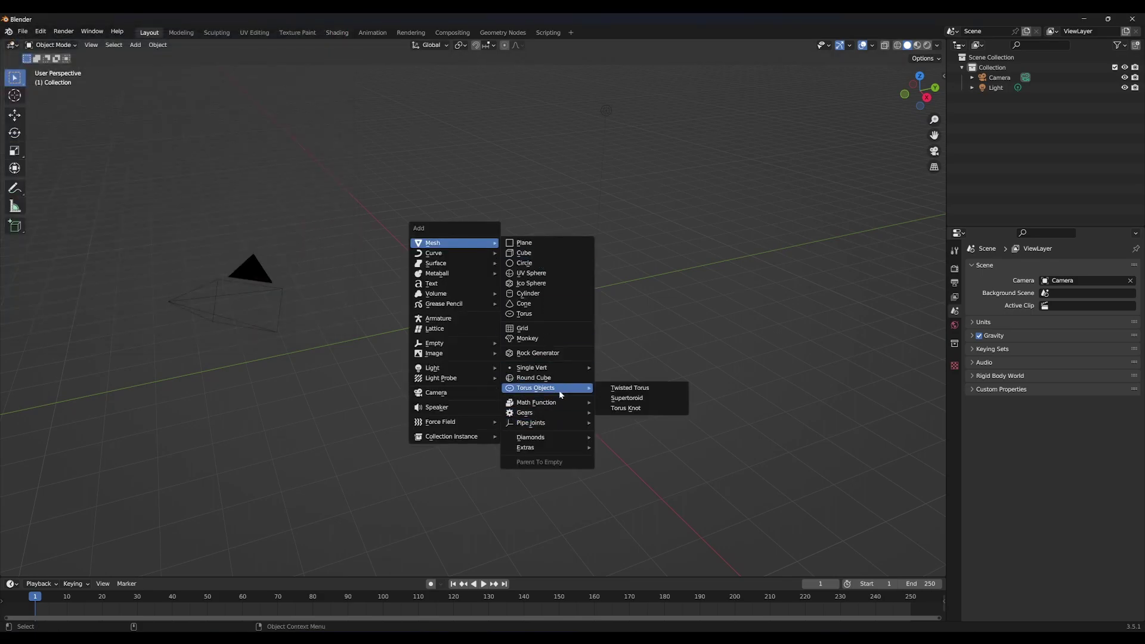
{"action": "left_click", "coordinate": [624, 408]}
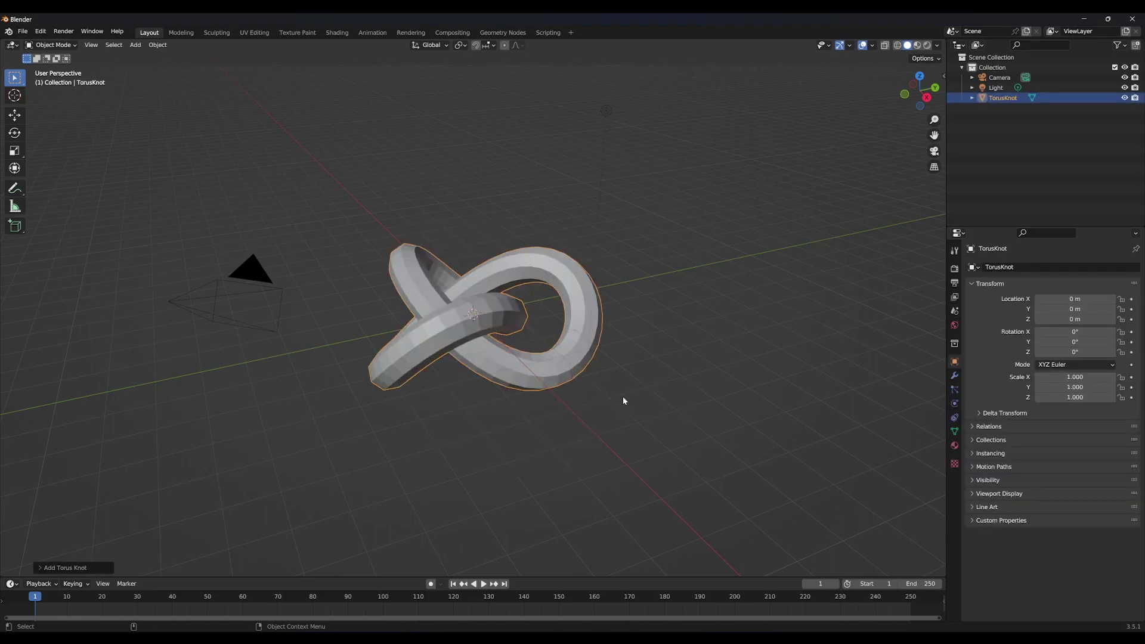
{"action": "key", "text": "KP_1"}
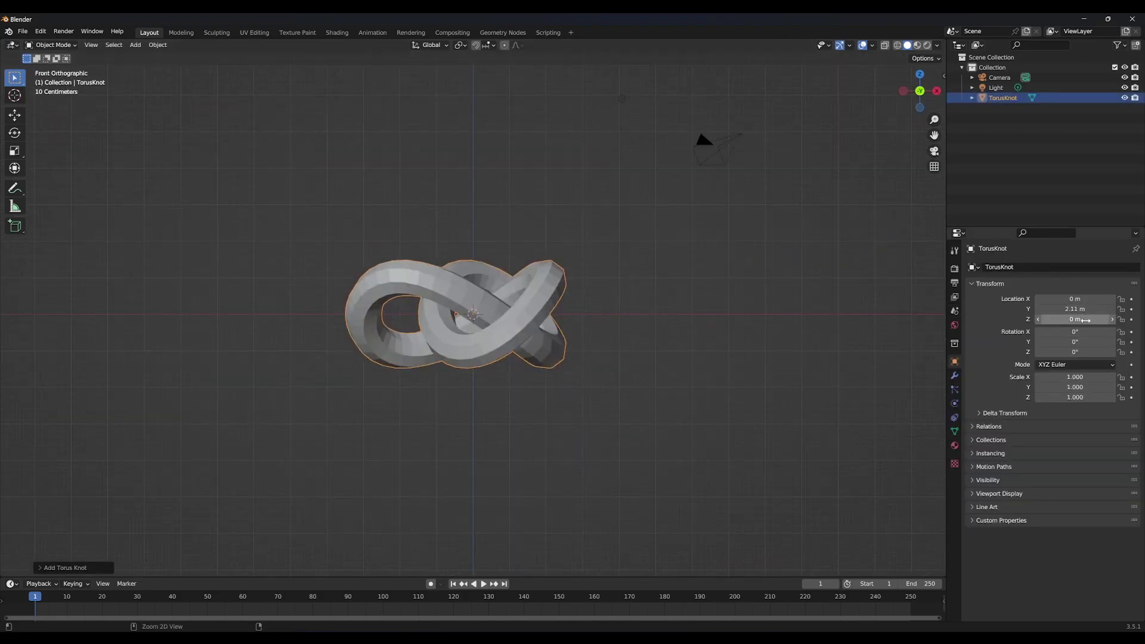
{"action": "left_click_drag", "start_coordinate": [1068, 342], "coordinate": [1087, 352]}
{"action": "key", "text": "ctrl+z"}
{"action": "key", "text": "ctrl+z"}
Step: Set the torus knot's X rotation to 90°
{"action": "left_click", "coordinate": [1075, 331]}
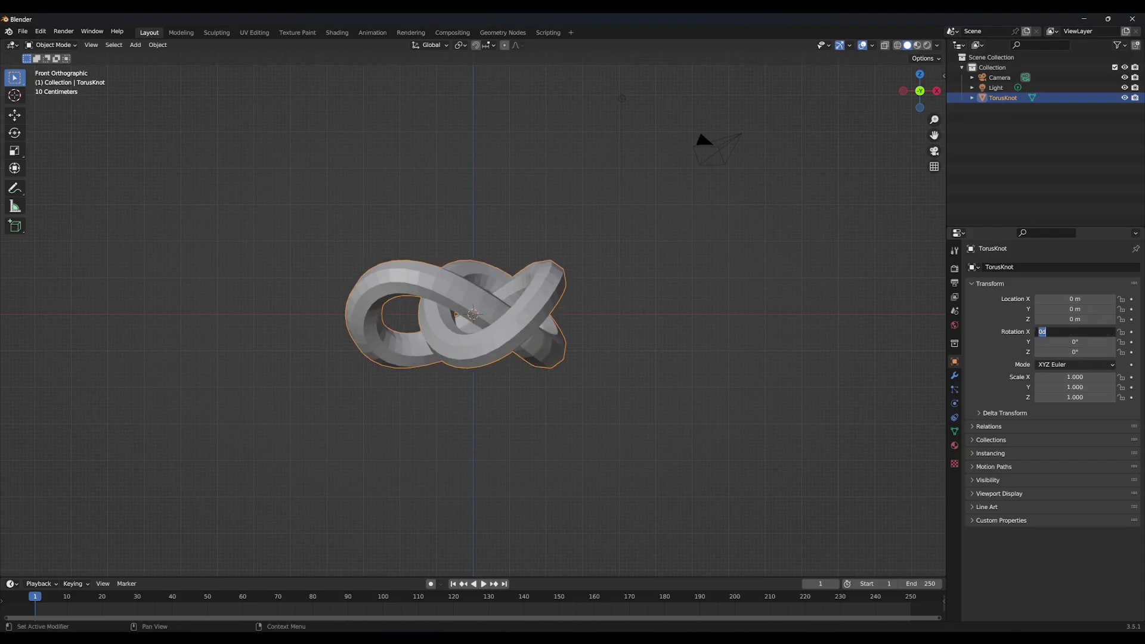
{"action": "type", "text": "90"}
{"action": "key", "text": "Return"}
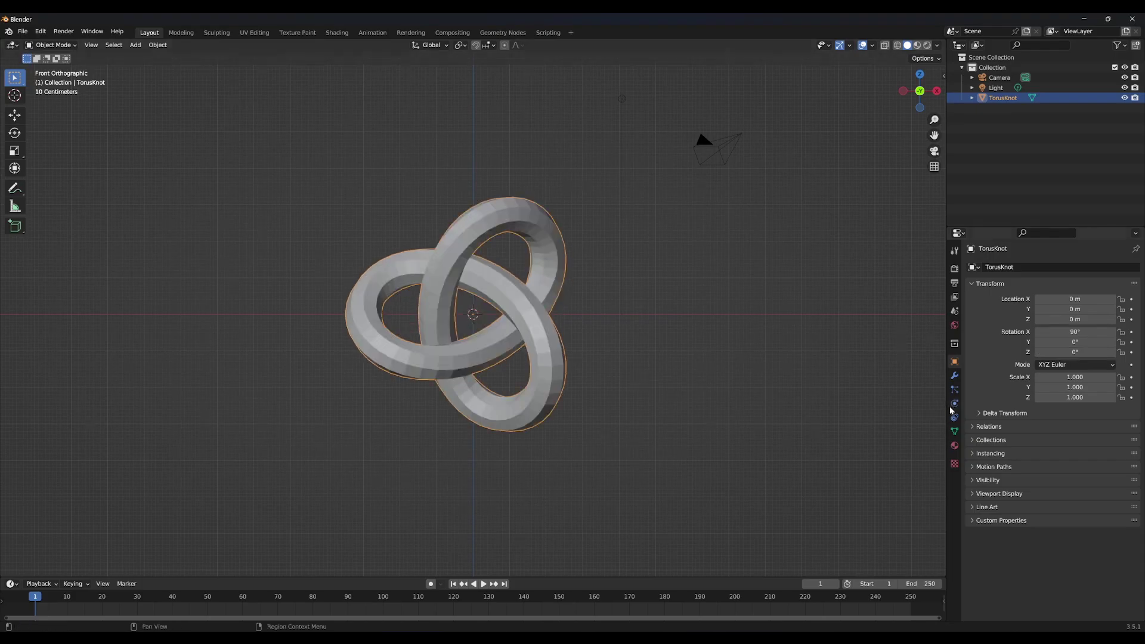
Step: Add a Simple Deform modifier to the torus knot with a 360° twist about the X axis
{"action": "left_click", "coordinate": [954, 376]}
{"action": "left_click", "coordinate": [940, 309]}
{"action": "left_click", "coordinate": [1015, 269]}
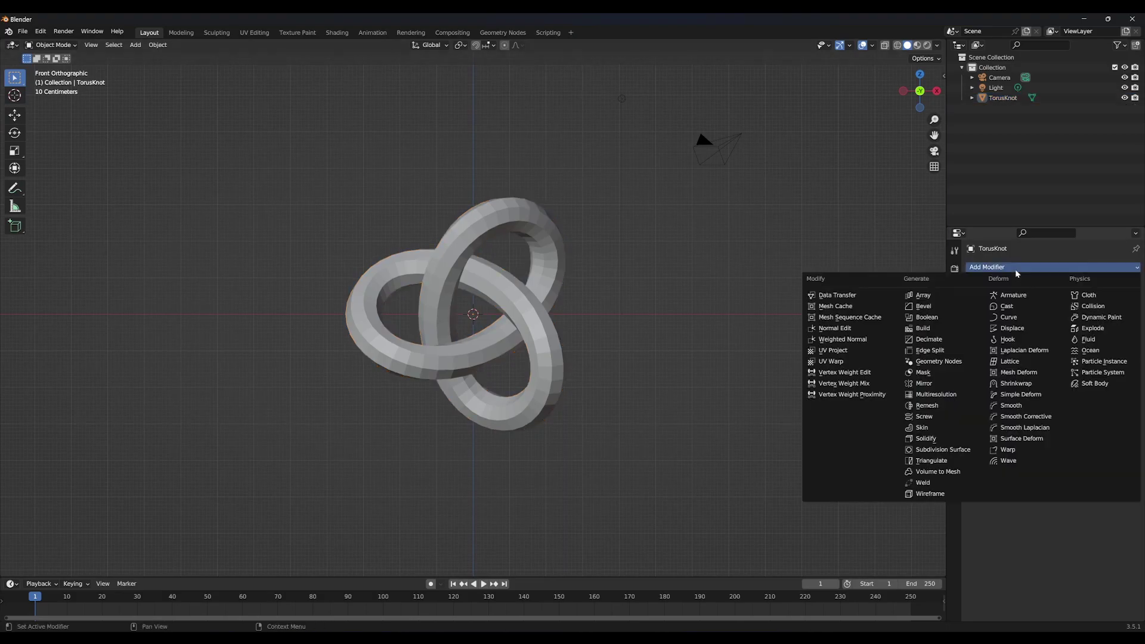
{"action": "left_click", "coordinate": [1033, 394]}
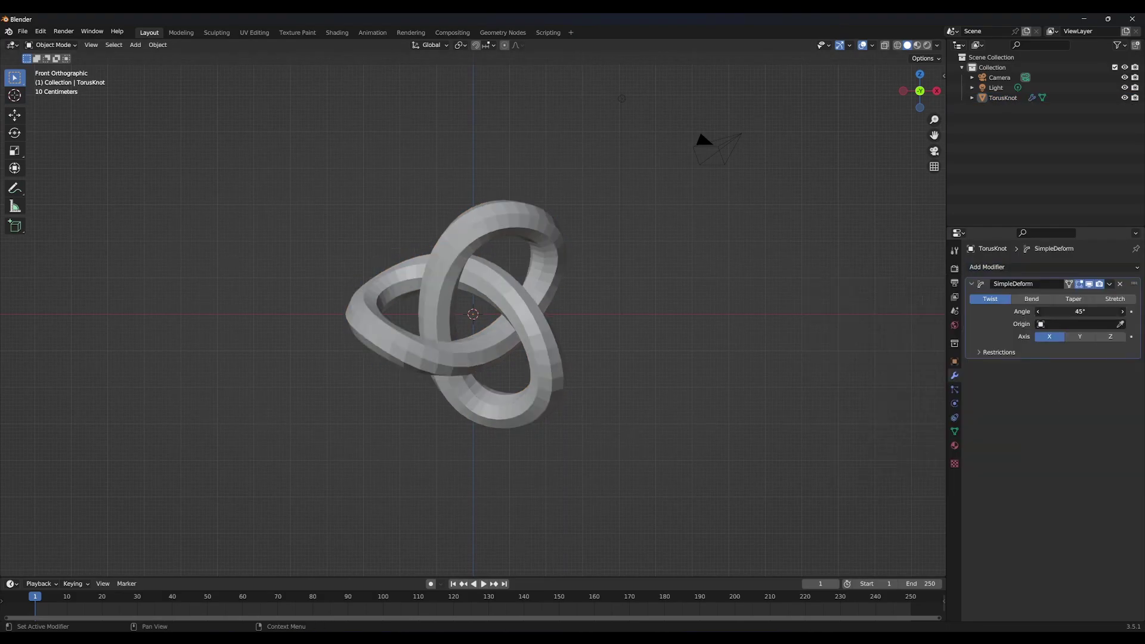
{"action": "type", "text": "360"}
{"action": "key", "text": "Return"}
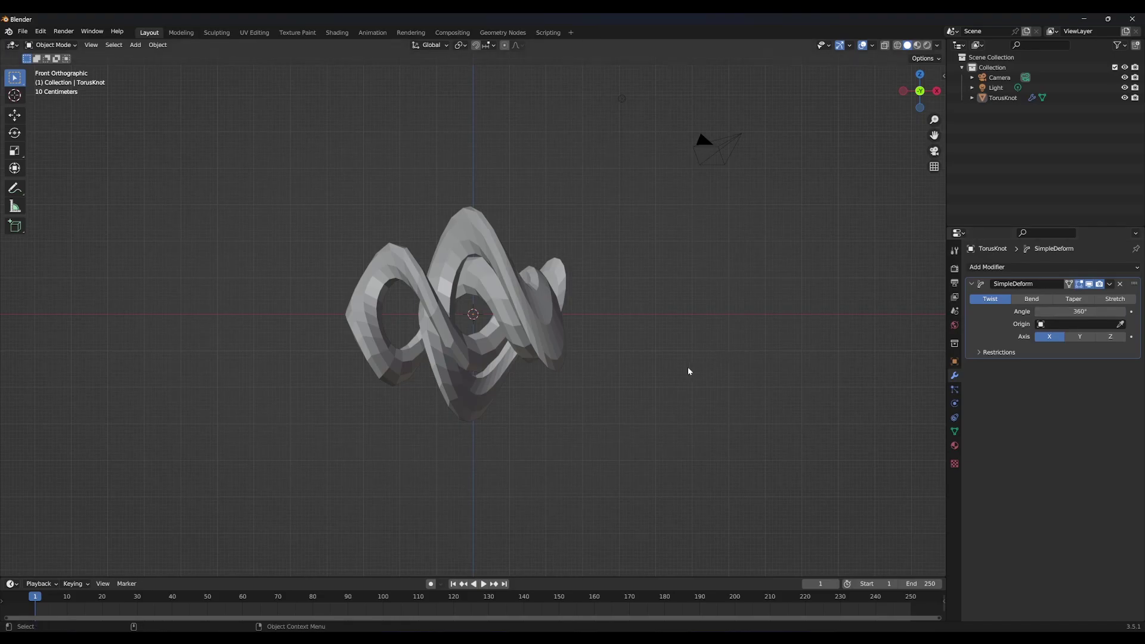
Step: Add a Smooth modifier and a Subdivision Surface modifier with viewport and render levels of 4 to the torus knot
{"action": "left_click", "coordinate": [1061, 275]}
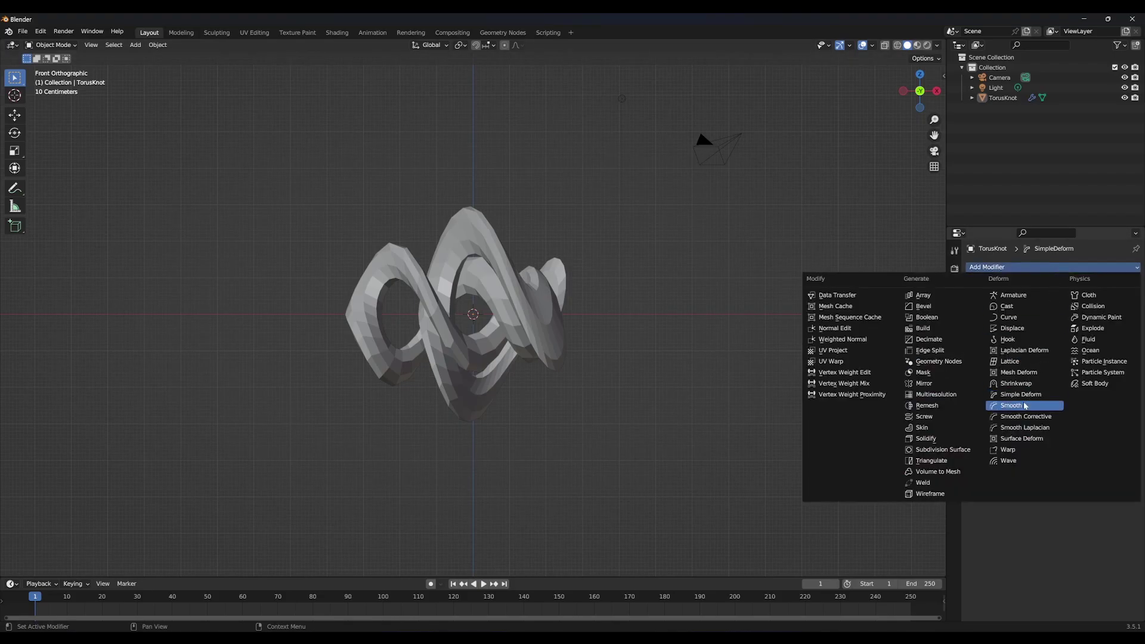
{"action": "left_click", "coordinate": [1024, 405]}
{"action": "left_click", "coordinate": [1039, 269]}
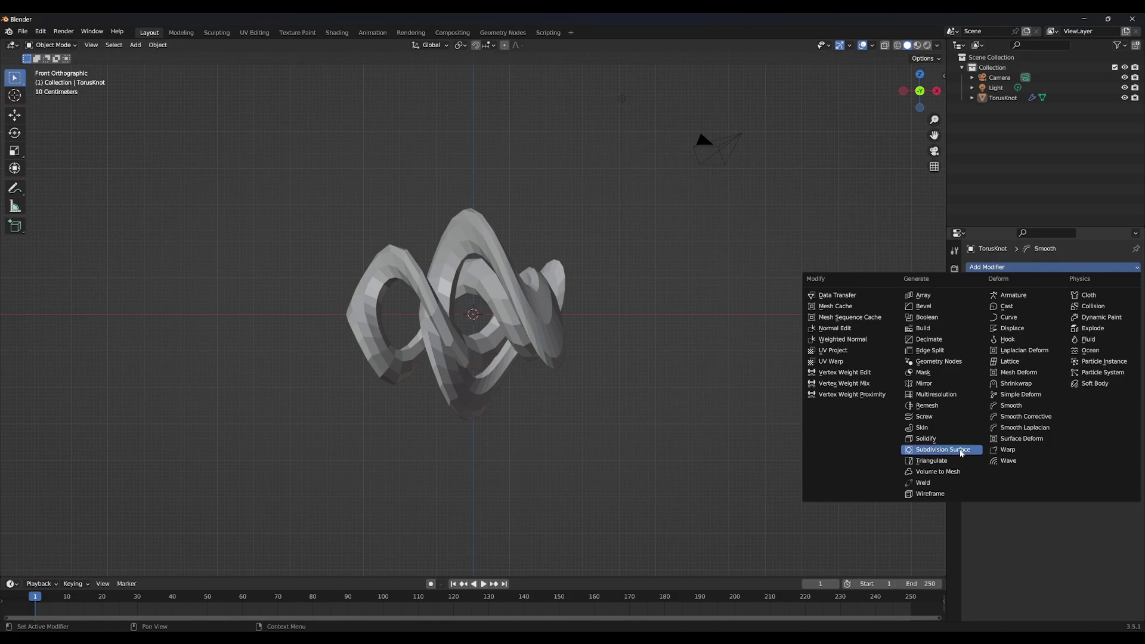
{"action": "left_click", "coordinate": [961, 451]}
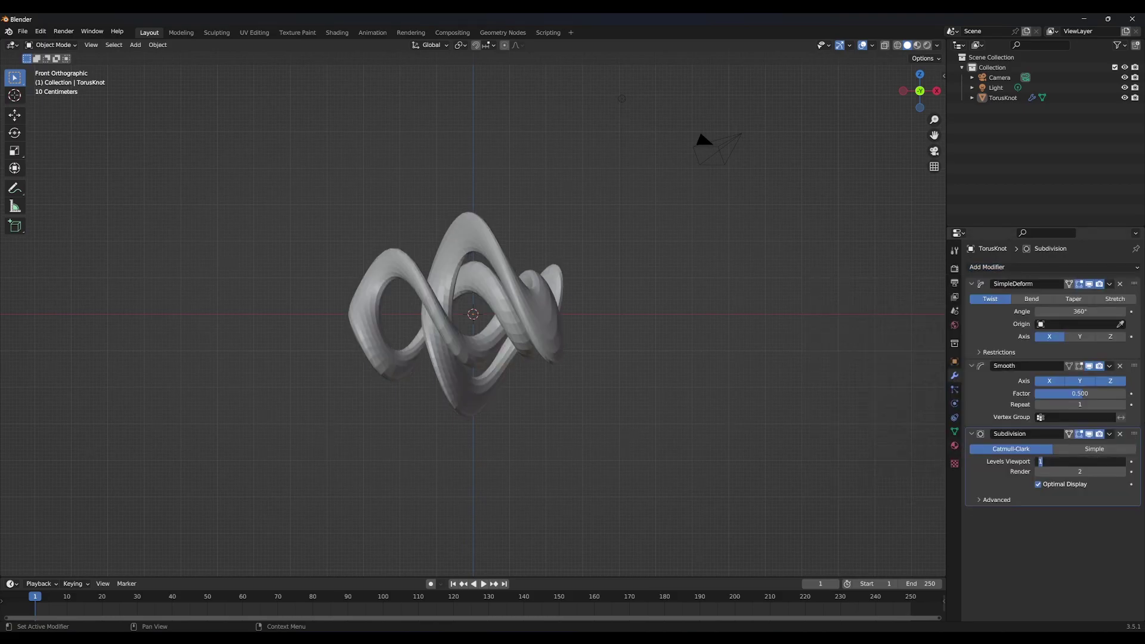
{"action": "key", "text": "Return"}
{"action": "double_click", "coordinate": [1091, 471]}
{"action": "type", "text": "4"}
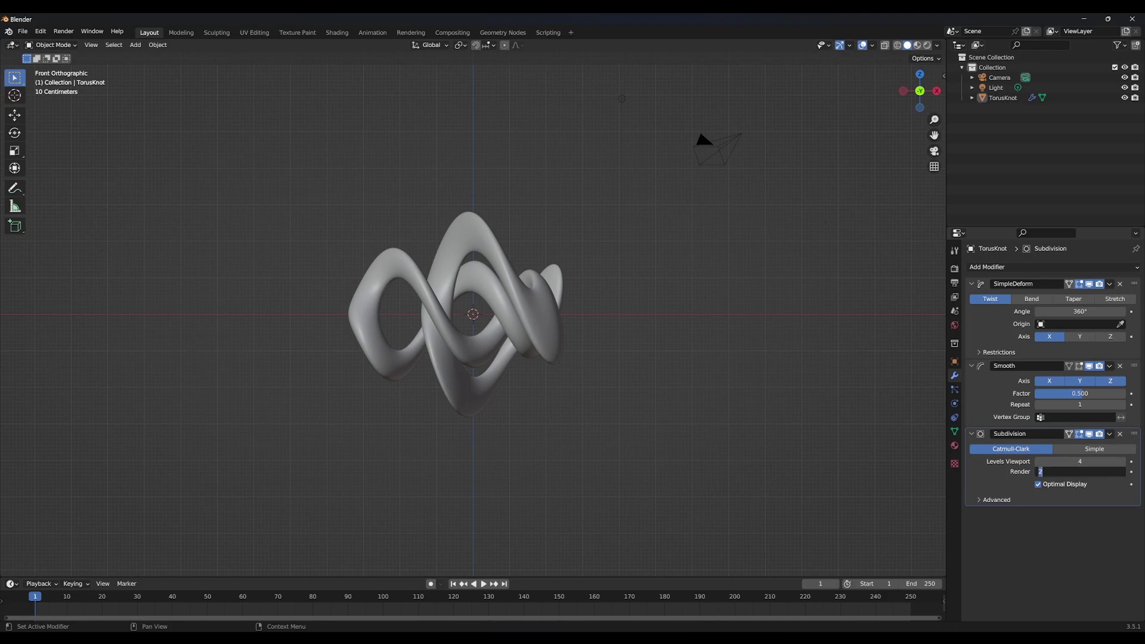
{"action": "key", "text": "Return"}
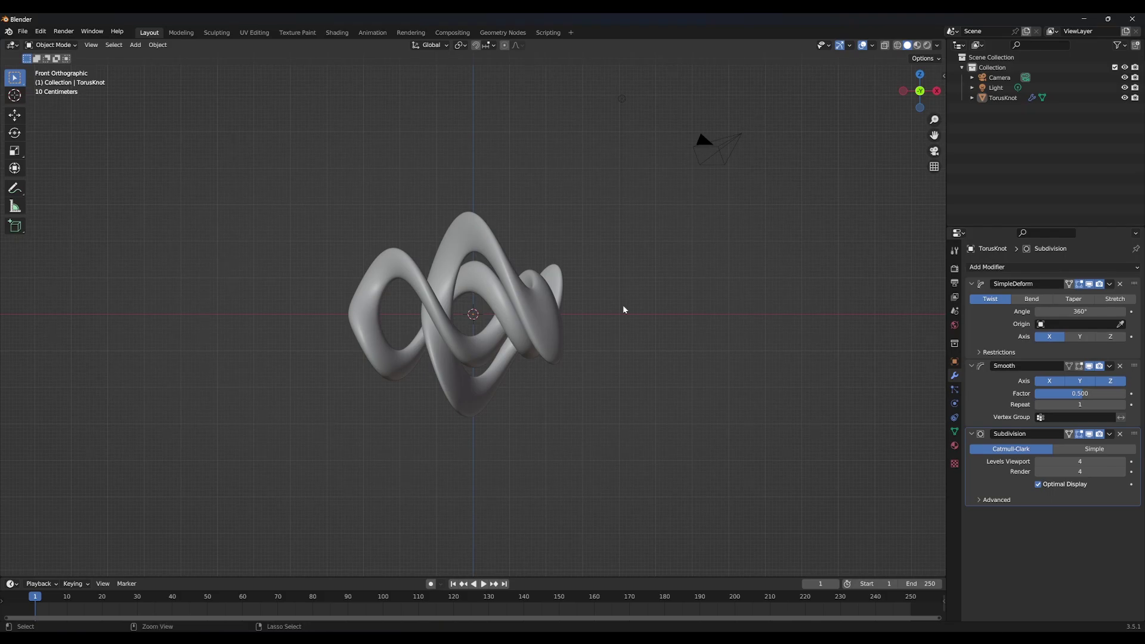
Step: Align the scene camera to the current front view of the torus knot
{"action": "key", "text": "KP_0"}
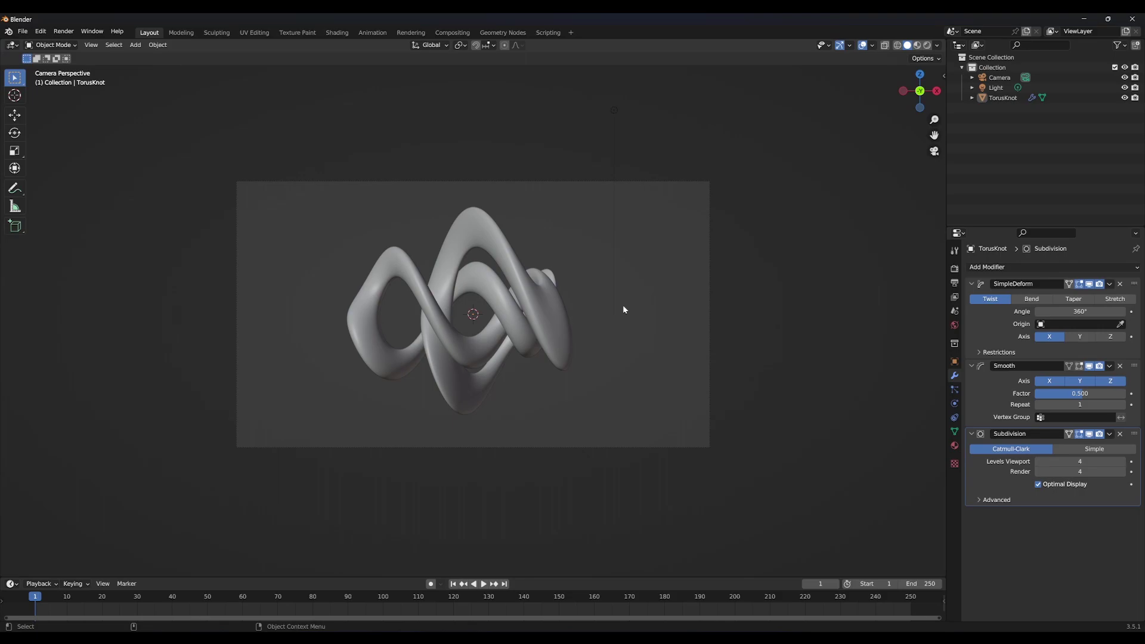
Step: Set the render engine to Cycles and display the viewport in rendered shading
{"action": "left_click", "coordinate": [954, 269]}
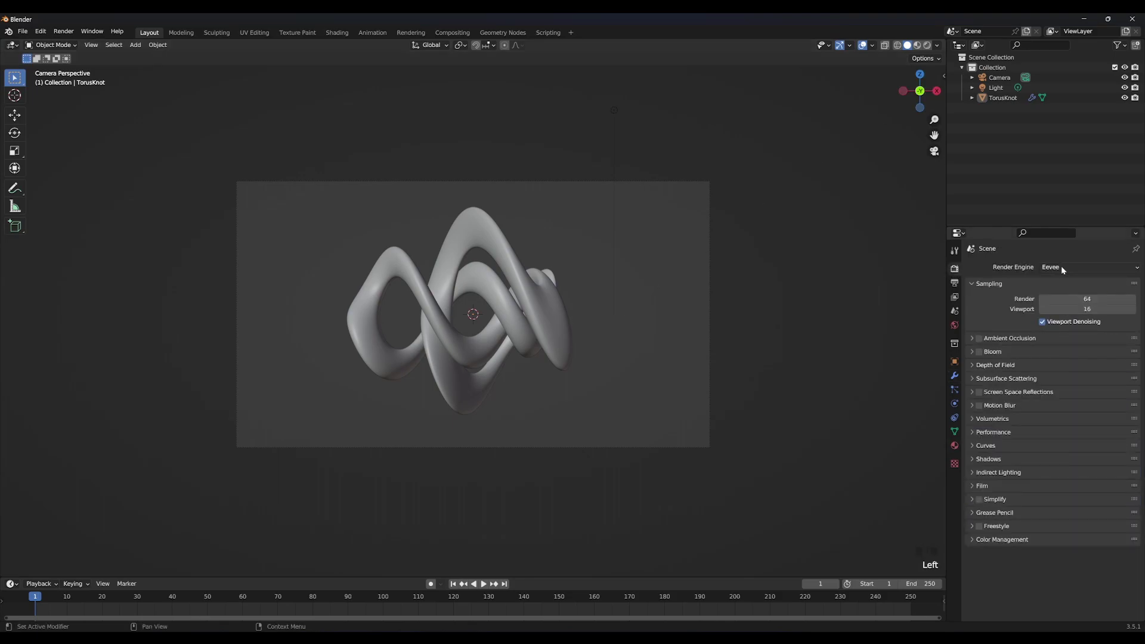
{"action": "left_click_drag", "start_coordinate": [1048, 266], "coordinate": [1053, 299]}
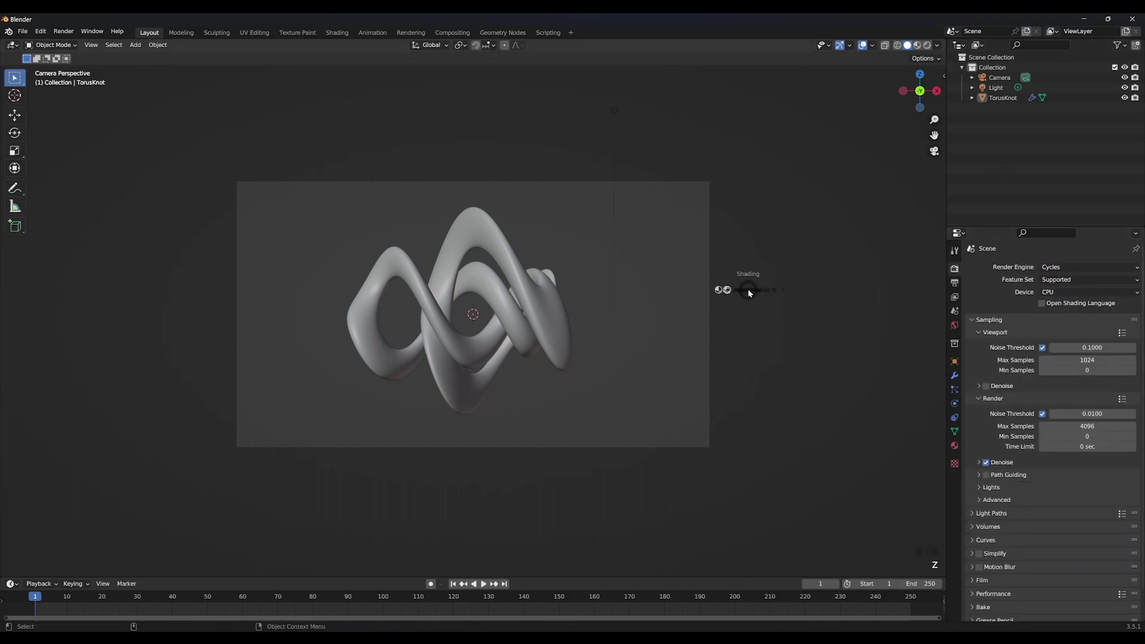
{"action": "key", "text": "z"}
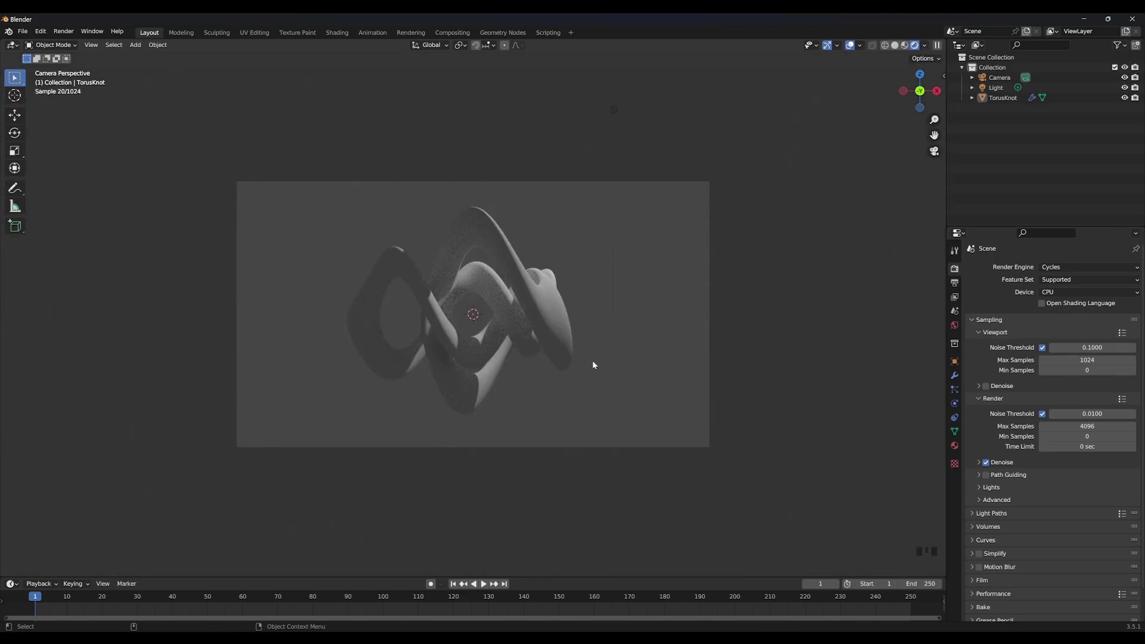
Step: Set the viewport level of the torus knot's Subdivision modifier to 2
{"action": "left_click", "coordinate": [954, 376]}
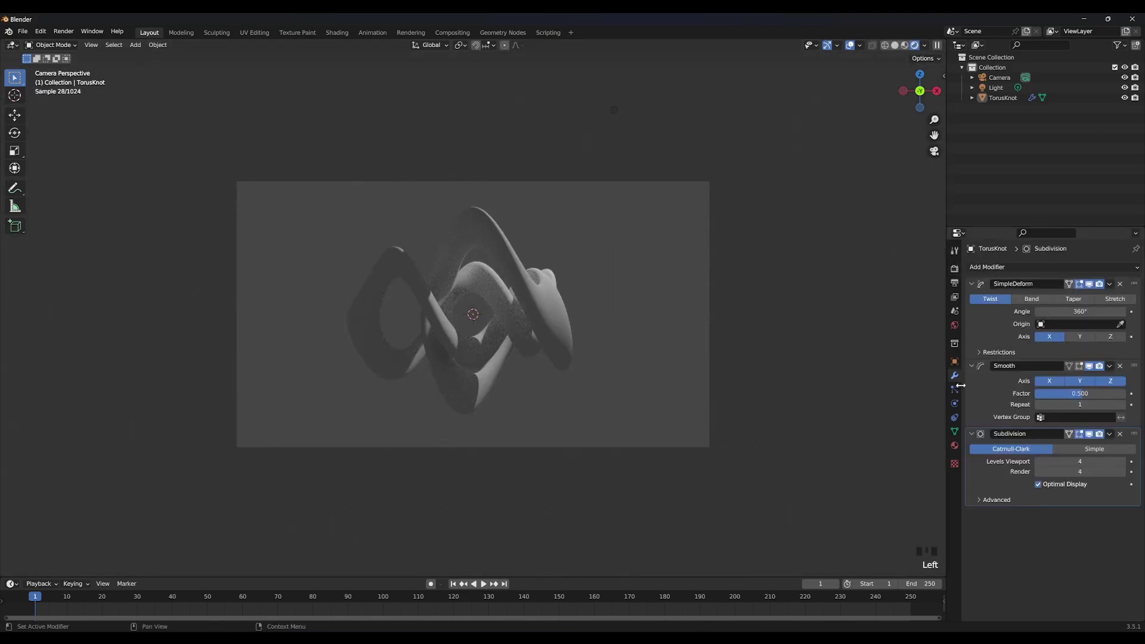
{"action": "left_click", "coordinate": [1040, 462]}
{"action": "left_click", "coordinate": [1039, 462]}
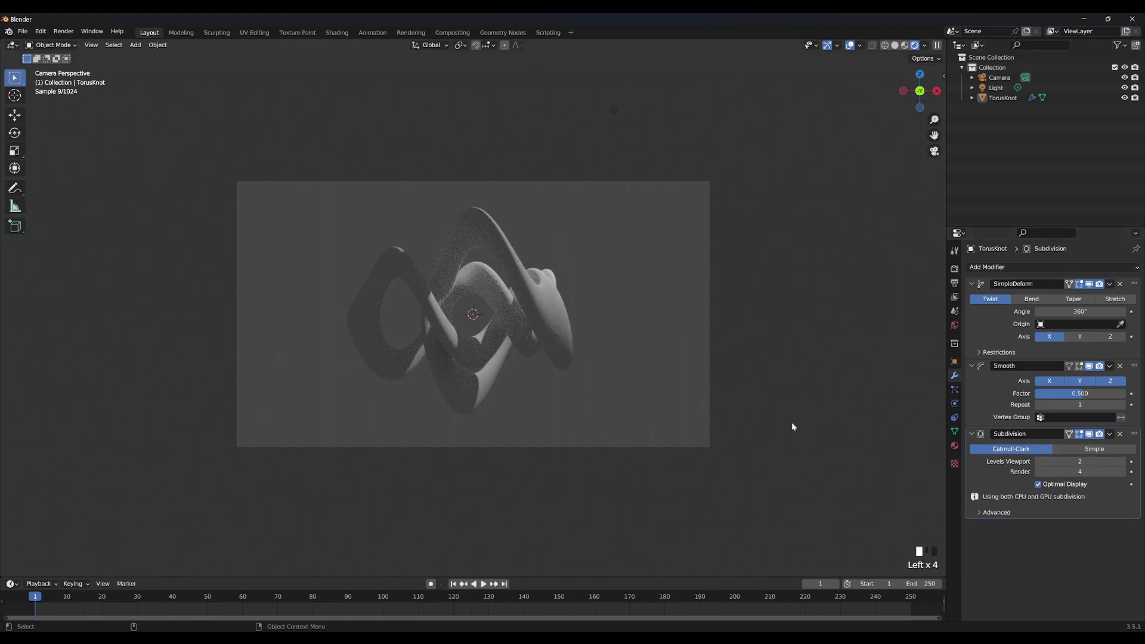
Step: Set the maximum samples to 128 for both viewport and final render
{"action": "left_click", "coordinate": [955, 268]}
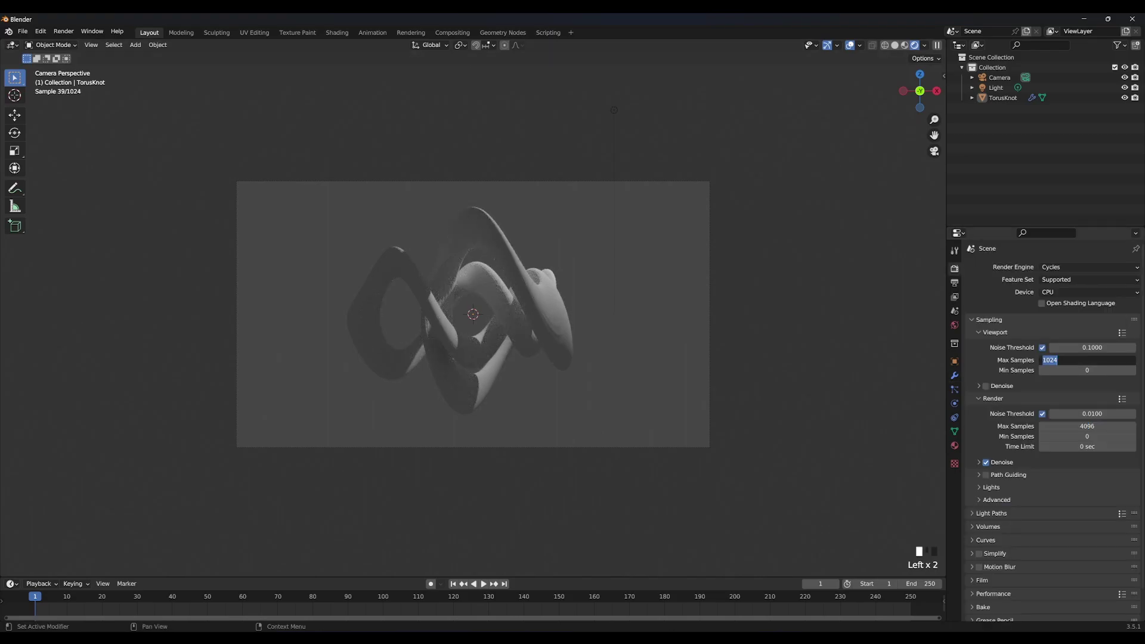
{"action": "double_click", "coordinate": [1073, 426]}
{"action": "type", "text": "128"}
{"action": "key", "text": "Return"}
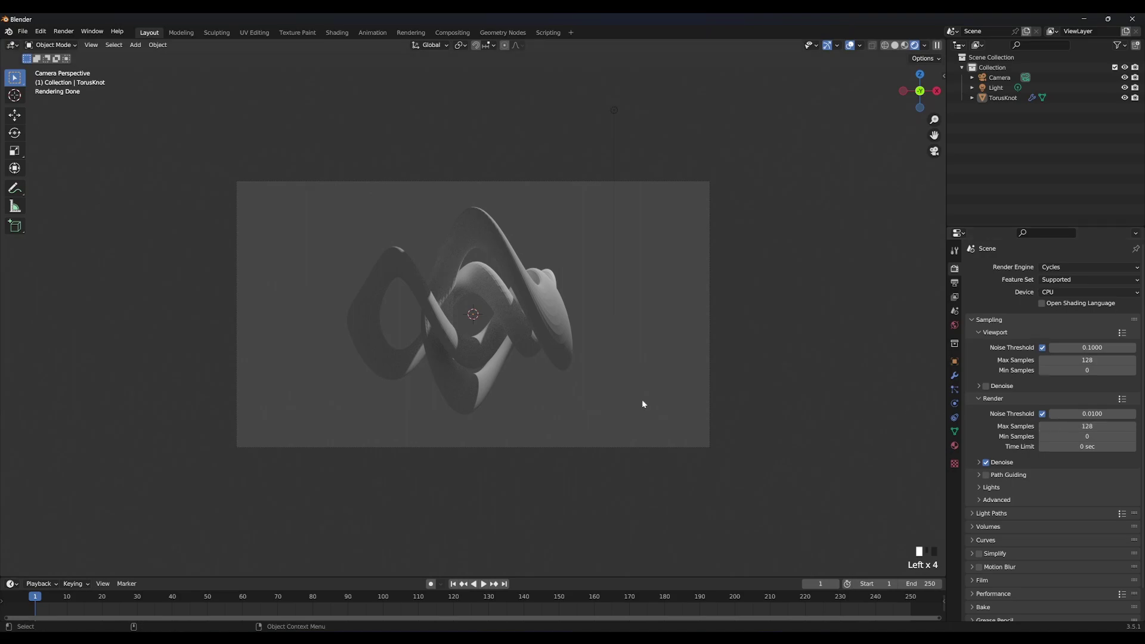
Step: Set the color management look to Very High Contrast
{"action": "scroll", "coordinate": [1057, 462], "scroll_direction": "down", "scroll_amount": 5}
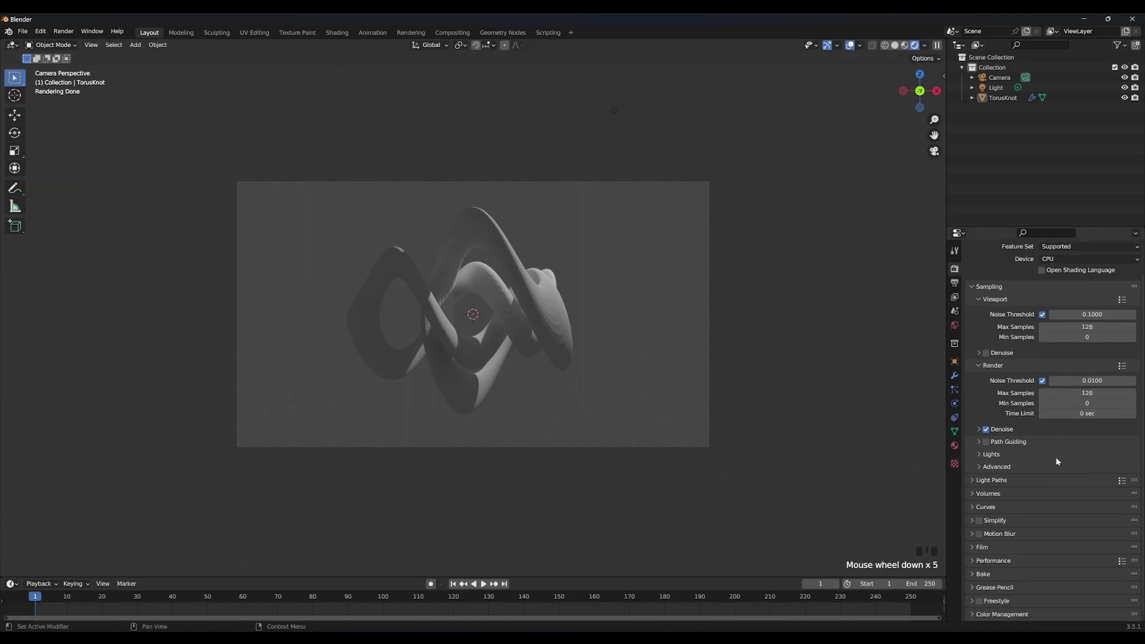
{"action": "scroll", "coordinate": [1036, 600], "scroll_direction": "down", "scroll_amount": 5}
{"action": "left_click", "coordinate": [1074, 562]}
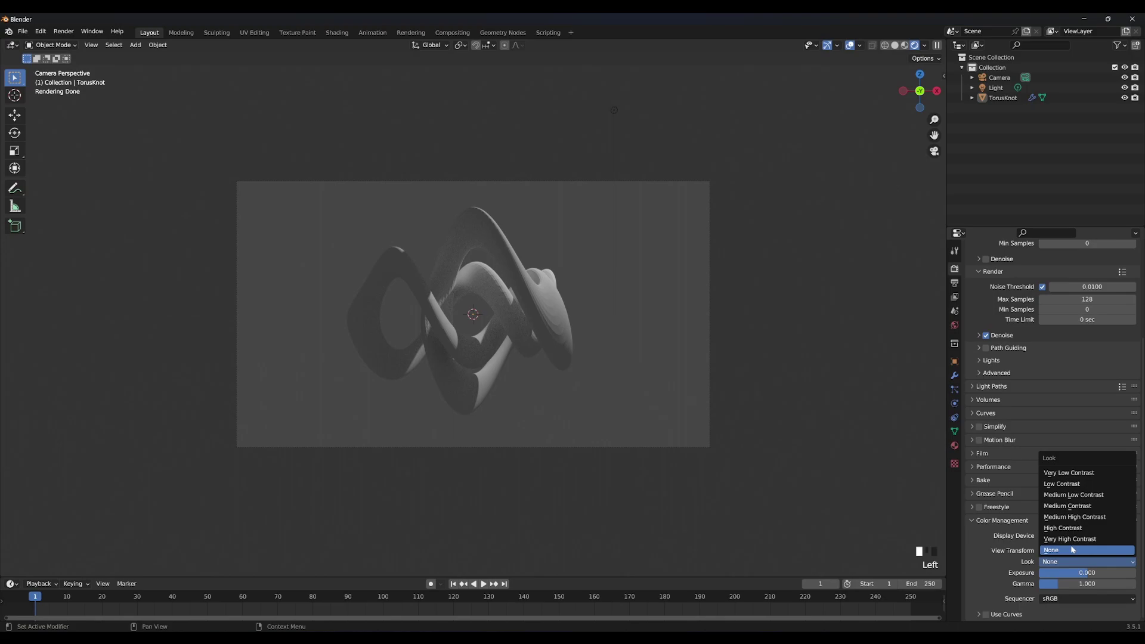
{"action": "left_click", "coordinate": [1068, 469]}
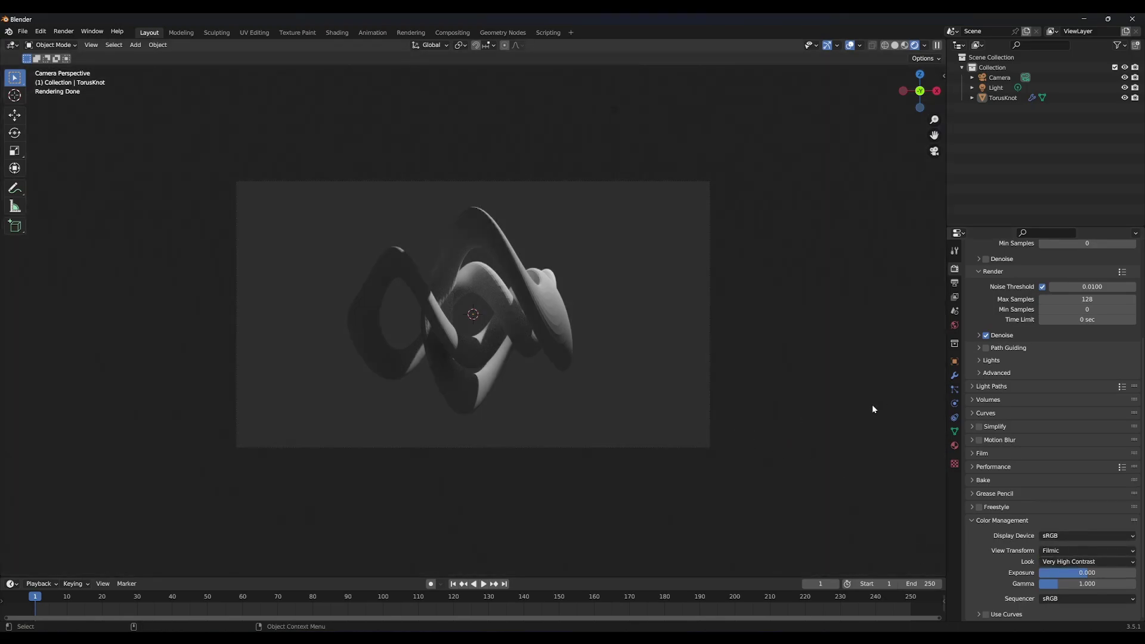
Step: Add a plane mesh at the scene center and scale it up
{"action": "key", "text": "shift+a"}
{"action": "mouse_move", "coordinate": [623, 305]}
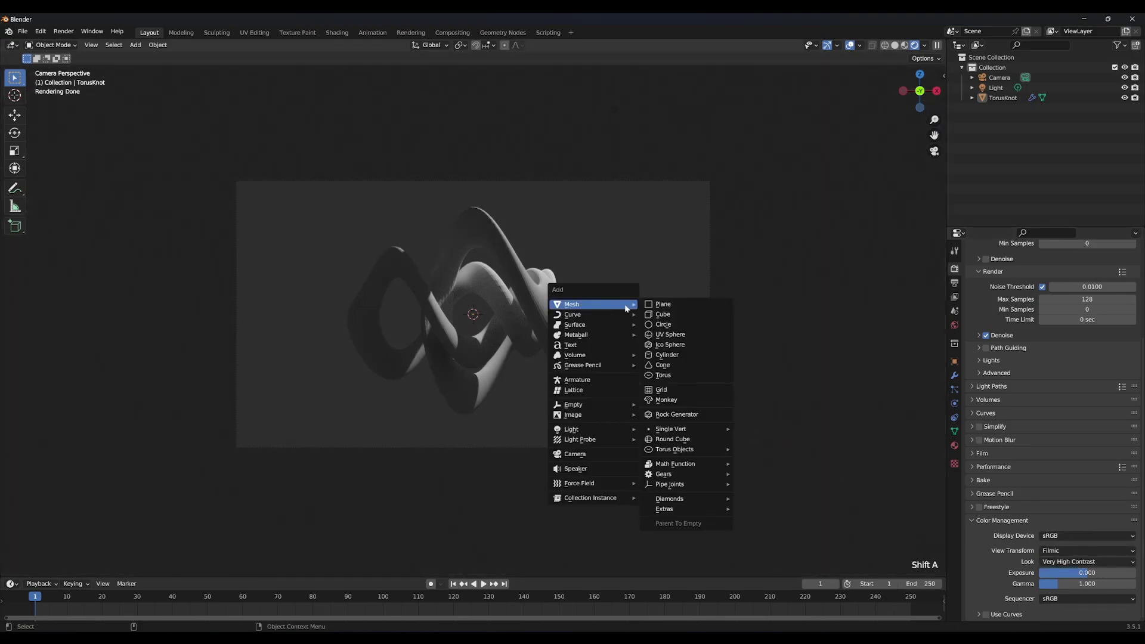
{"action": "left_click", "coordinate": [661, 306]}
{"action": "key", "text": "s"}
{"action": "left_click", "coordinate": [746, 335]}
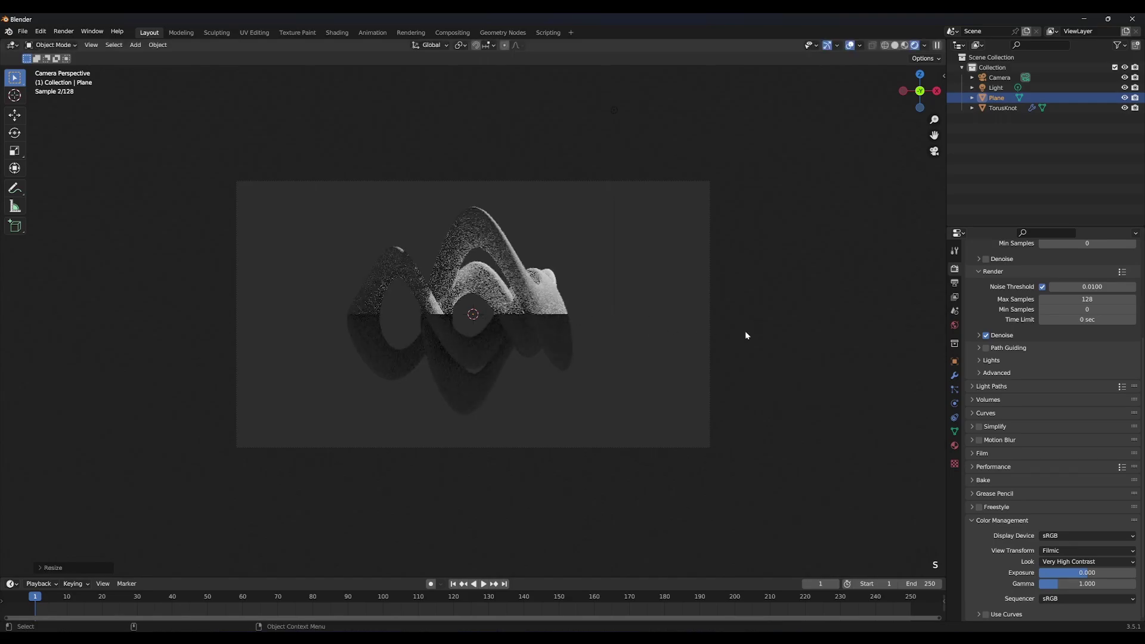
Step: Enlarge the plane further and lower it beneath the torus knot as a floor
{"action": "left_click_drag", "start_coordinate": [746, 335], "coordinate": [638, 354], "text": "alt"}
{"action": "scroll", "coordinate": [638, 355], "scroll_direction": "down", "scroll_amount": 6}
{"action": "key", "text": "s"}
{"action": "left_click", "coordinate": [615, 349]}
{"action": "left_click", "coordinate": [14, 115]}
{"action": "left_click_drag", "start_coordinate": [473, 274], "coordinate": [478, 307]}
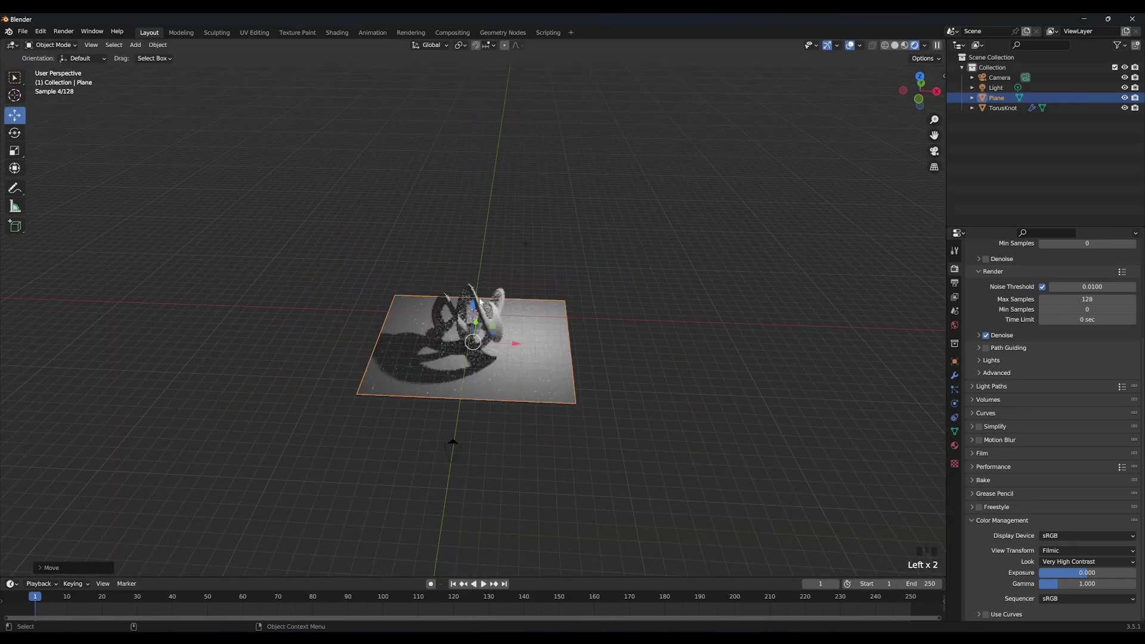
Step: In camera view, extrude the floor plane's back edge 10 m upward along Z to form a back wall
{"action": "key", "text": "KP_0"}
{"action": "key", "text": "Tab"}
{"action": "left_click", "coordinate": [96, 45]}
{"action": "left_click", "coordinate": [539, 382]}
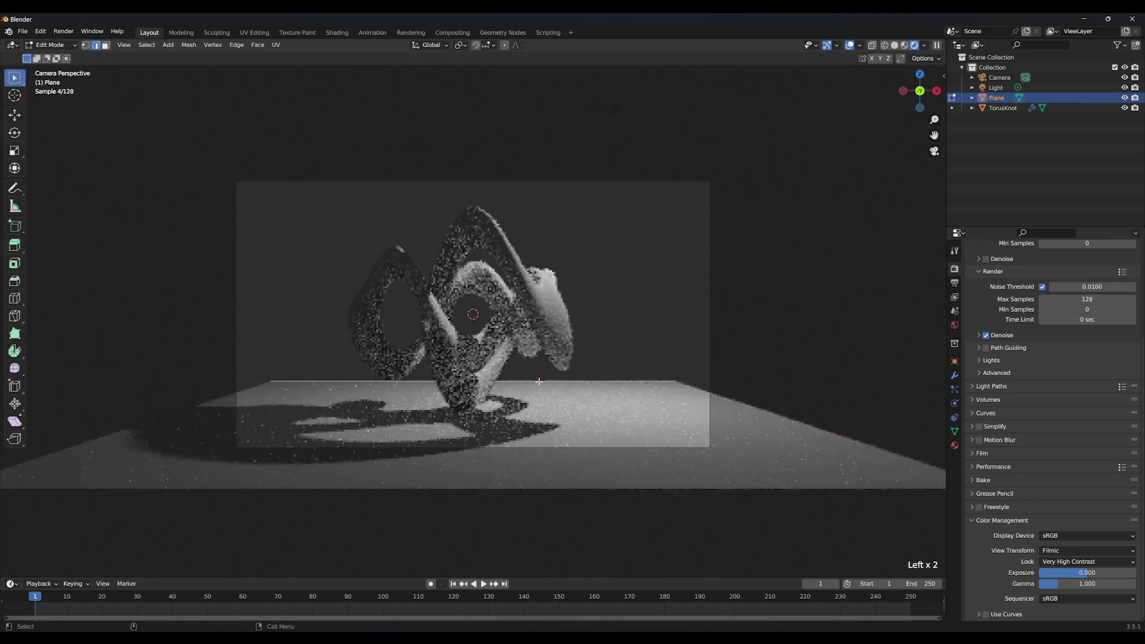
{"action": "key", "text": "ctrl+e"}
{"action": "left_click", "coordinate": [525, 378]}
{"action": "type", "text": "z10"}
{"action": "key", "text": "Return"}
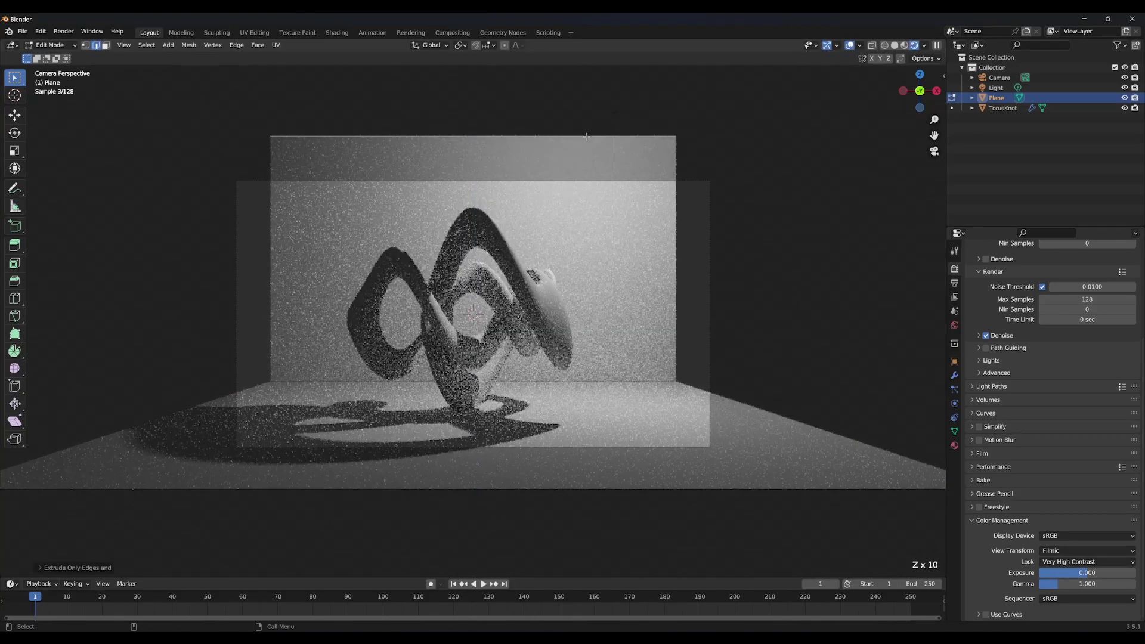
Step: Leave mesh editing and scale up the floor and back wall until the wall spans the camera frame
{"action": "key", "text": "Tab"}
{"action": "key", "text": "s"}
{"action": "left_click", "coordinate": [583, 322]}
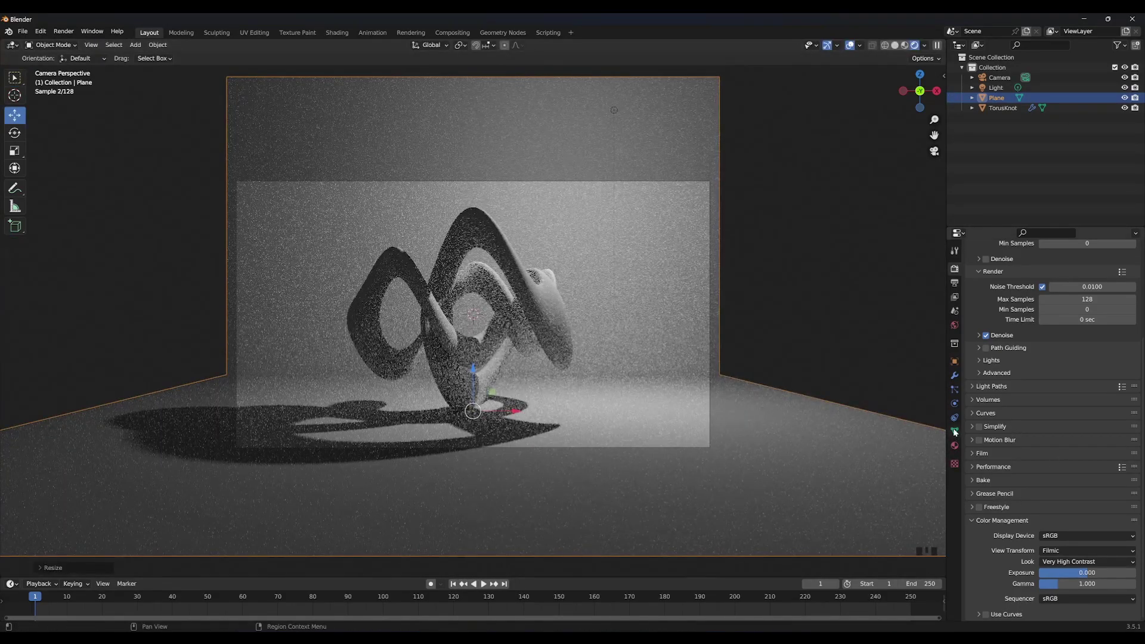
Step: Round the crease between floor and back wall with a Bevel modifier, amount 0.33 m and 50 segments
{"action": "left_click", "coordinate": [954, 375]}
{"action": "left_click", "coordinate": [1000, 267]}
{"action": "left_click", "coordinate": [932, 307]}
{"action": "middle_click_drag", "start_coordinate": [656, 310], "coordinate": [519, 319]}
{"action": "scroll", "coordinate": [519, 319], "scroll_direction": "down", "scroll_amount": 4}
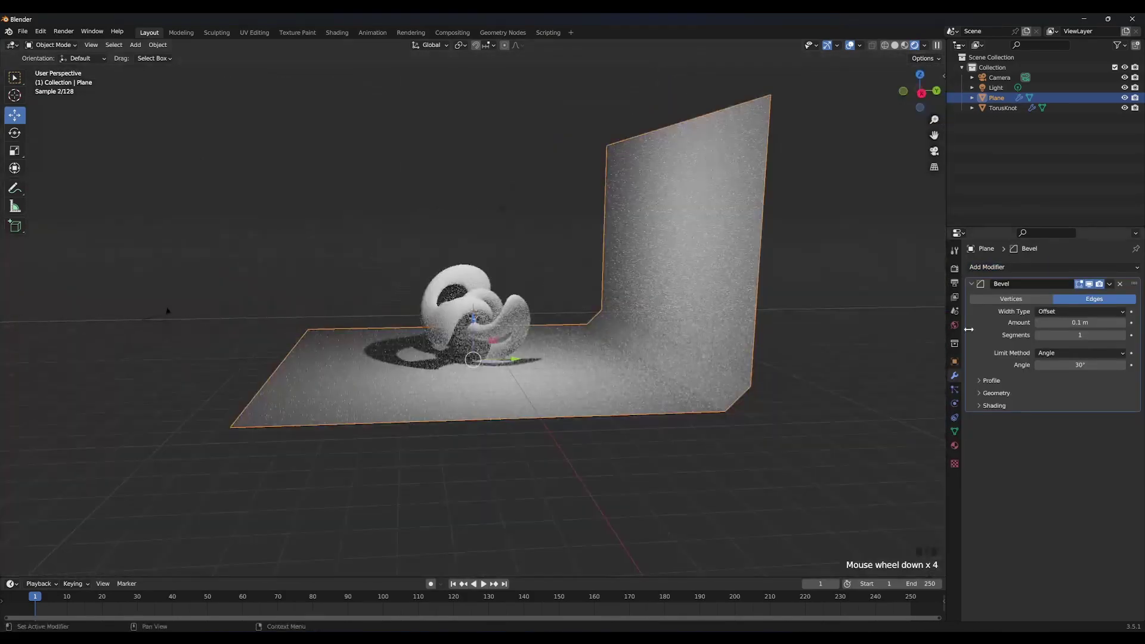
{"action": "mouse_move", "coordinate": [1073, 323]}
{"action": "left_mouse_down"}
{"action": "mouse_move", "coordinate": [1100, 323]}
{"action": "mouse_move", "coordinate": [1088, 323]}
{"action": "left_mouse_up"}
{"action": "key", "text": "KP_0"}
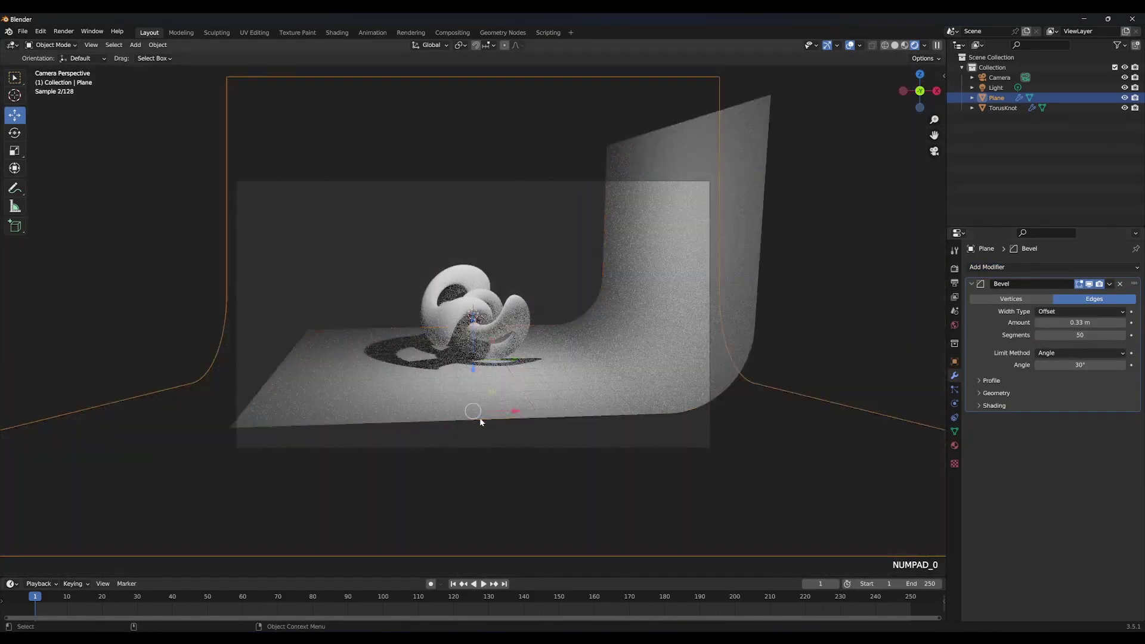
{"action": "left_click", "coordinate": [836, 260]}
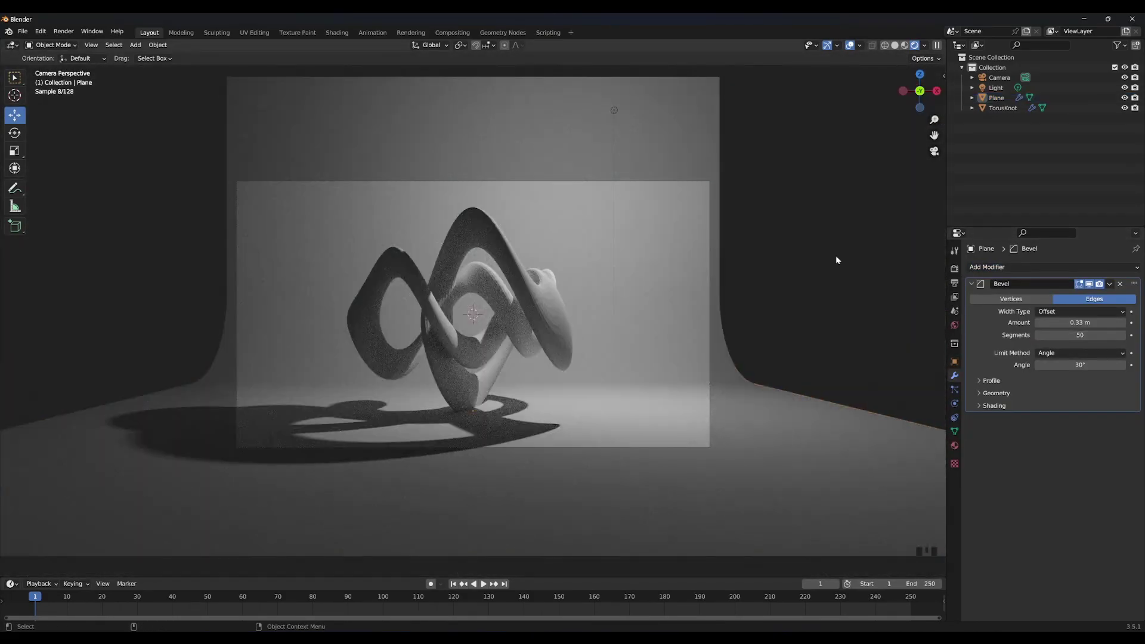
Step: Set the world background color to black
{"action": "left_click", "coordinate": [955, 326]}
{"action": "left_click", "coordinate": [1079, 330]}
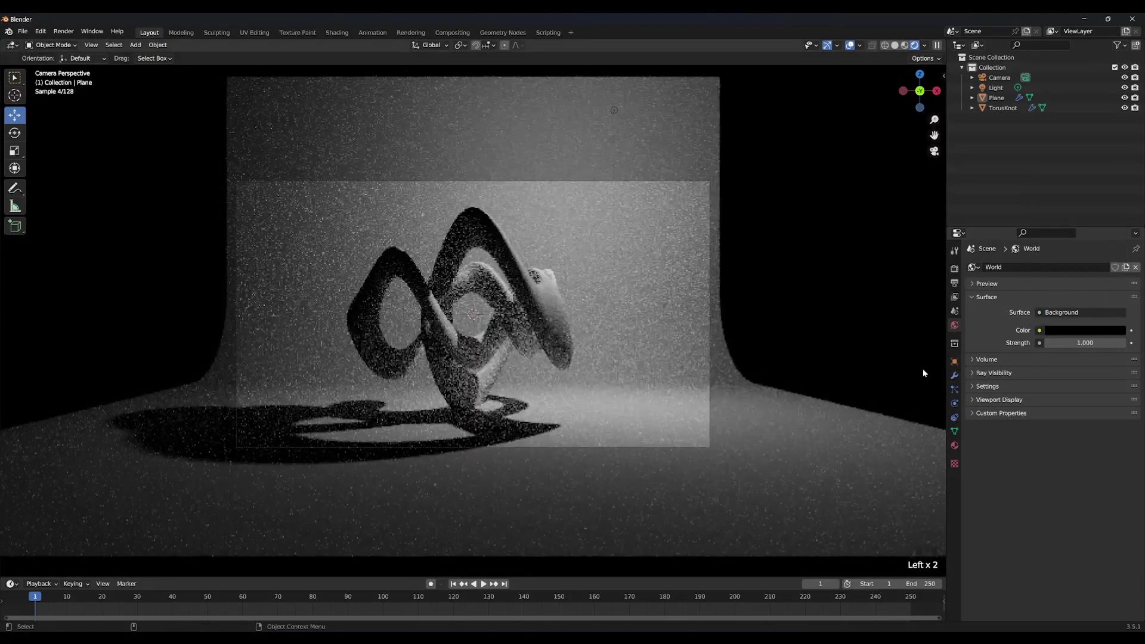
Step: Raise the camera's passepartout to full opacity so everything outside the frame is blacked out
{"action": "left_click", "coordinate": [818, 305]}
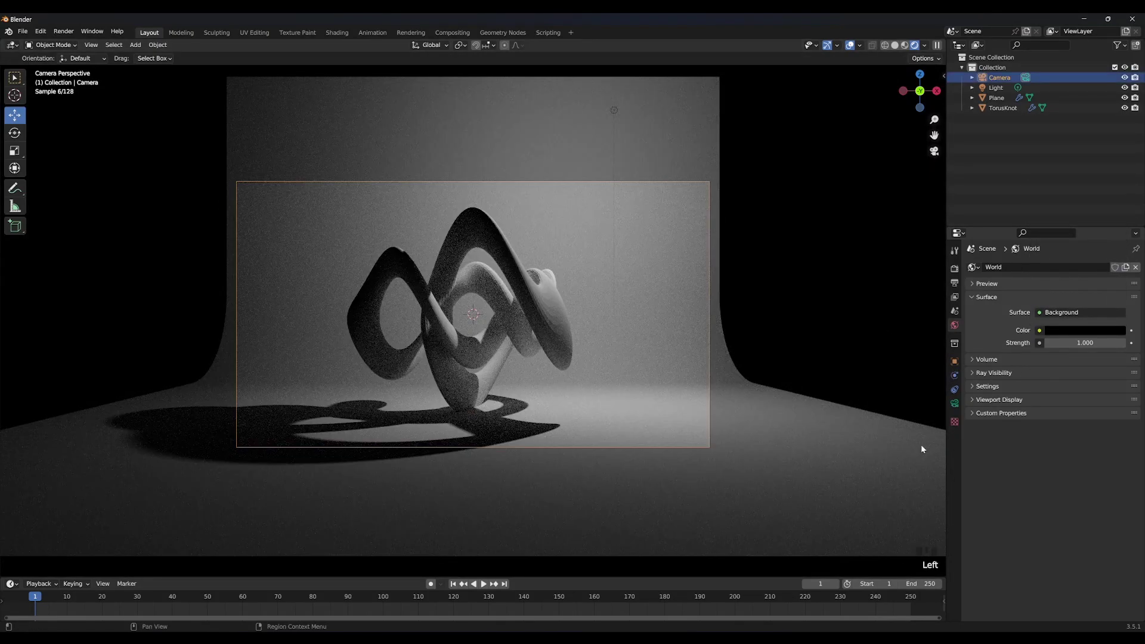
{"action": "left_click", "coordinate": [954, 404]}
{"action": "left_click", "coordinate": [999, 435]}
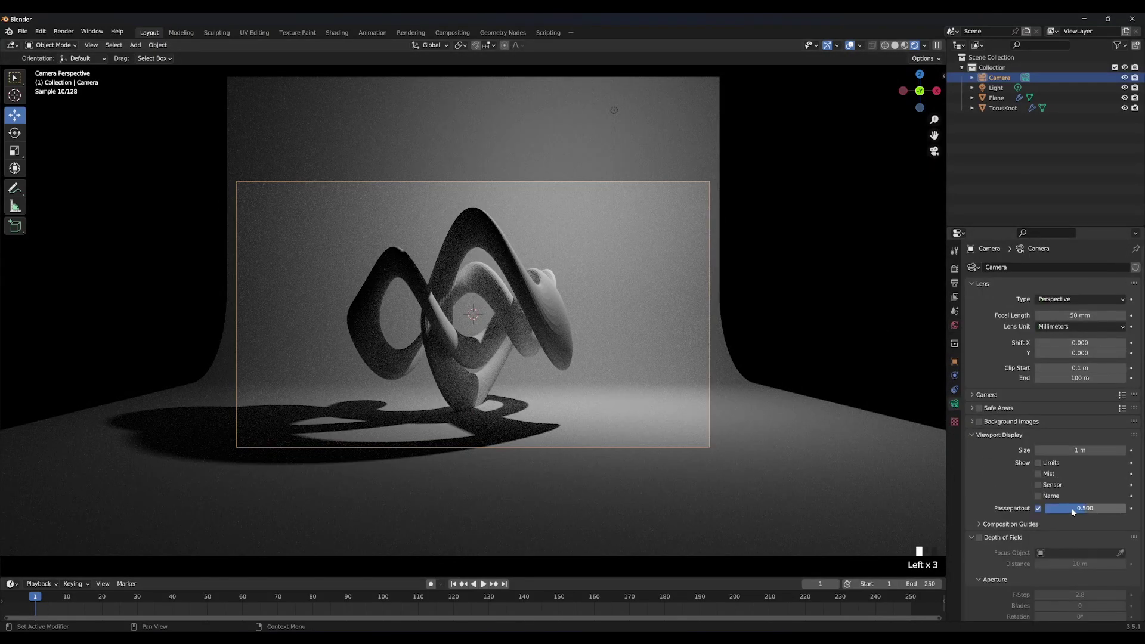
{"action": "left_click_drag", "start_coordinate": [1074, 512], "coordinate": [1125, 510]}
Step: Convert the light to an Area light and scale it up about 47 times
{"action": "left_click", "coordinate": [995, 87]}
{"action": "left_click", "coordinate": [1117, 312]}
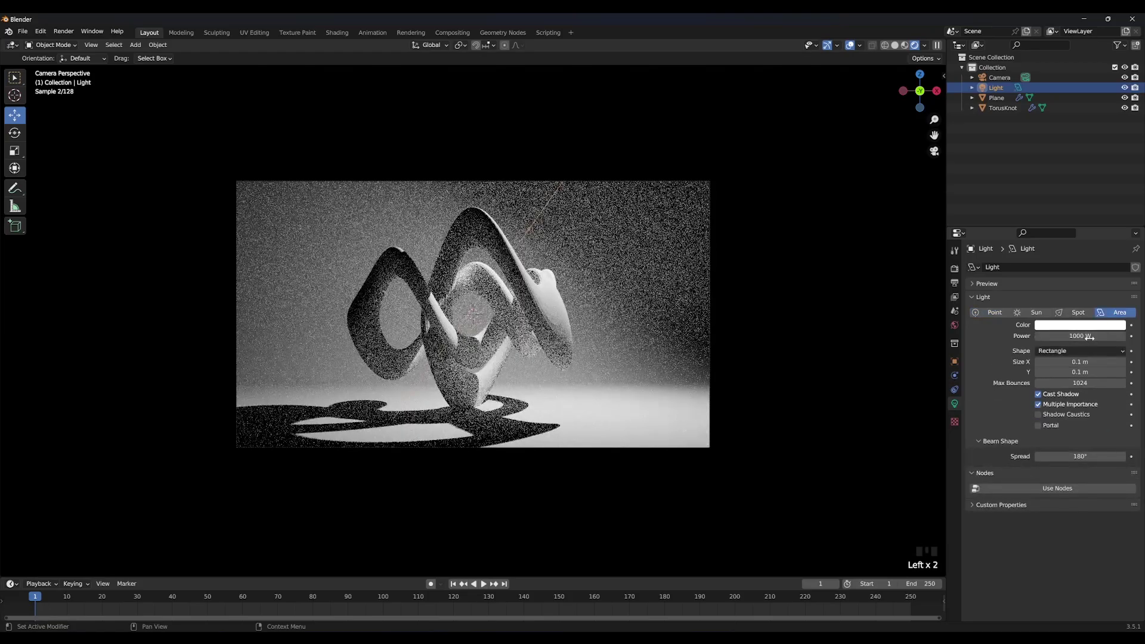
{"action": "scroll", "coordinate": [745, 293], "scroll_direction": "down", "scroll_amount": 6}
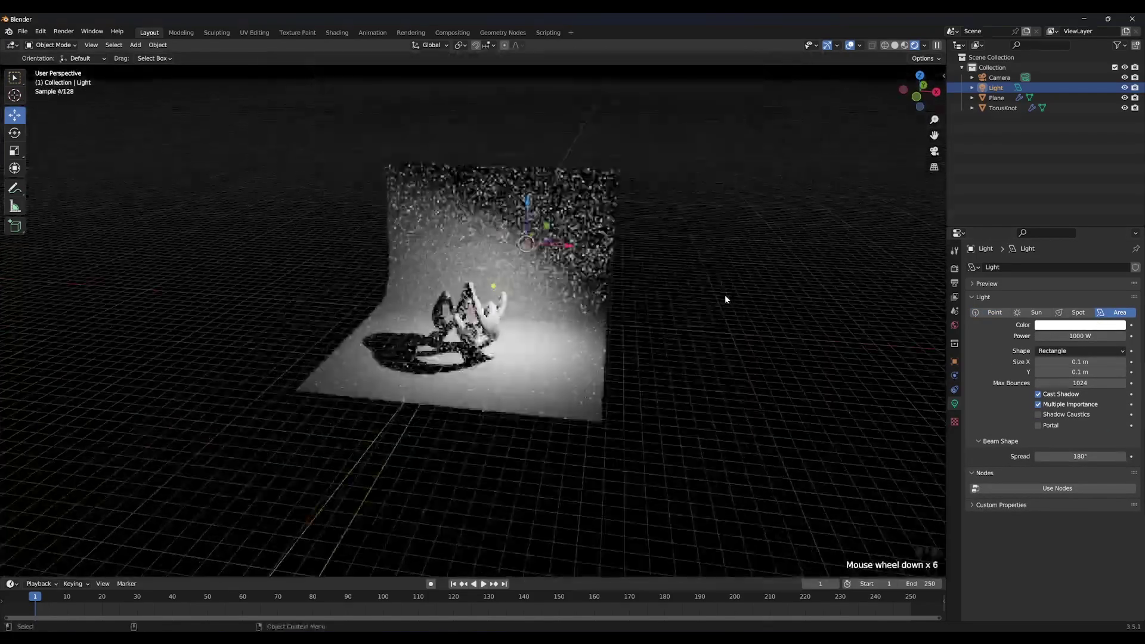
{"action": "key", "text": "s"}
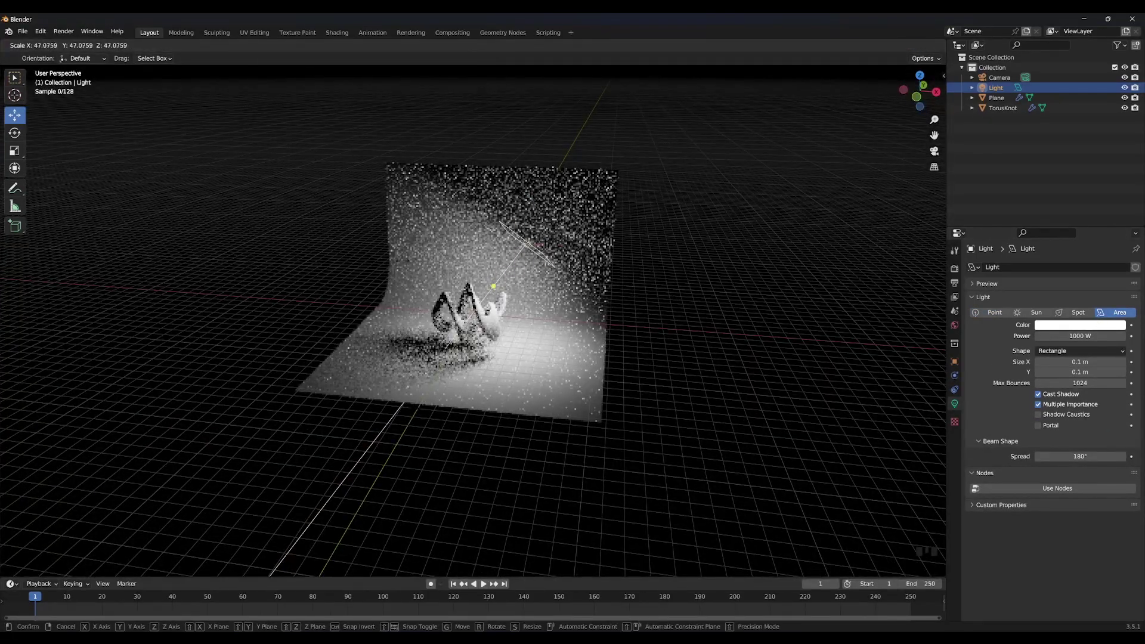
{"action": "key", "text": "Return"}
Step: Enlarge the area light further and set its power to 800 W, ending in camera view
{"action": "key", "text": "KP_0"}
{"action": "key", "text": "KP_0"}
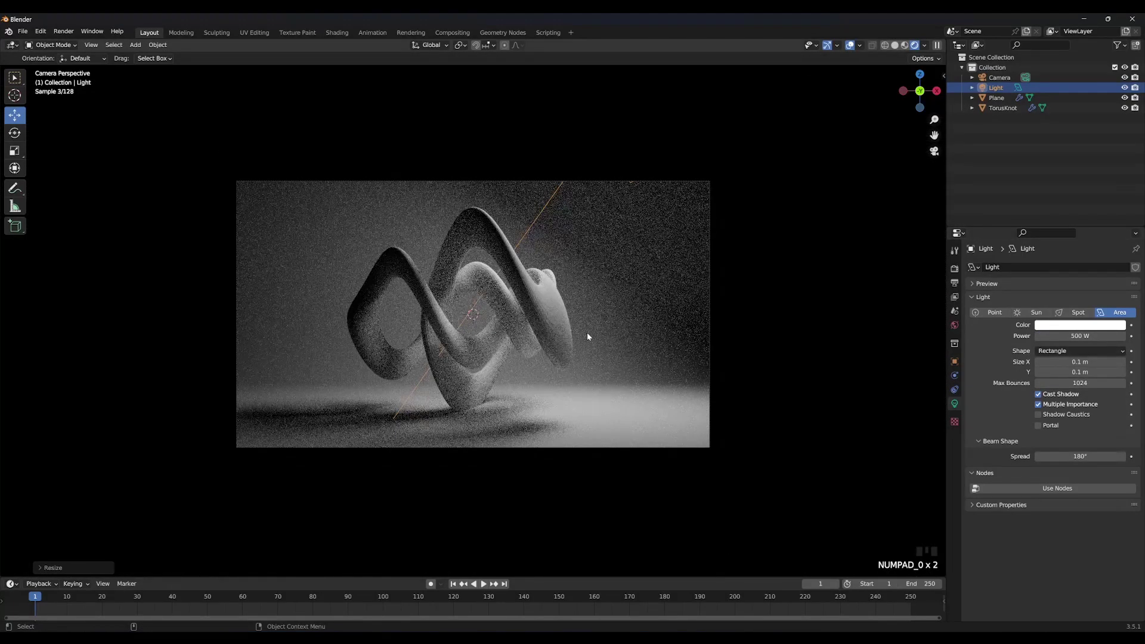
{"action": "middle_click_drag", "start_coordinate": [587, 331], "coordinate": [678, 158]}
{"action": "scroll", "coordinate": [678, 157], "scroll_direction": "down", "scroll_amount": 4}
{"action": "key", "text": "s"}
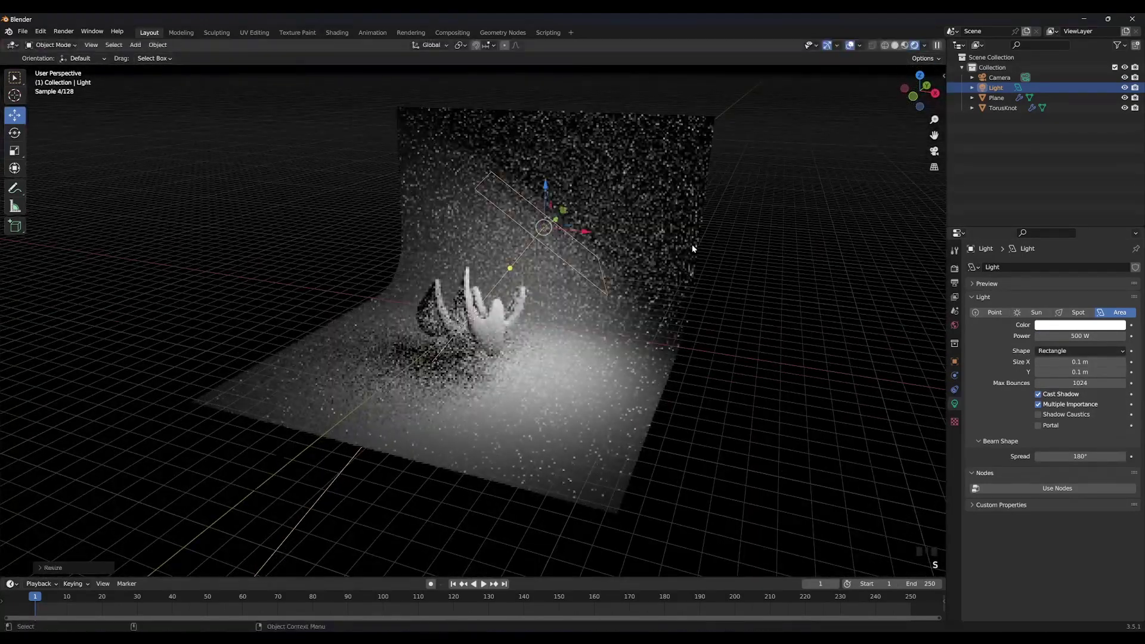
{"action": "left_click", "coordinate": [1075, 337]}
{"action": "type", "text": "800"}
{"action": "key", "text": "Return"}
{"action": "key", "text": "KP_0"}
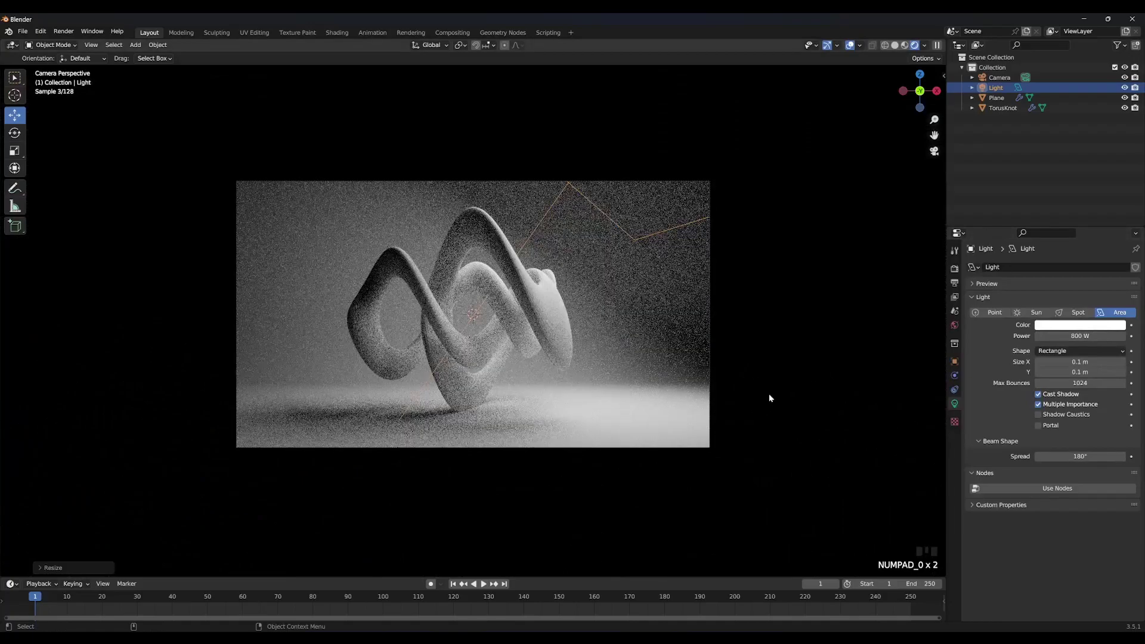
Step: Scale the area light down to about 0.79 and set its power to 500 W
{"action": "key", "text": "s"}
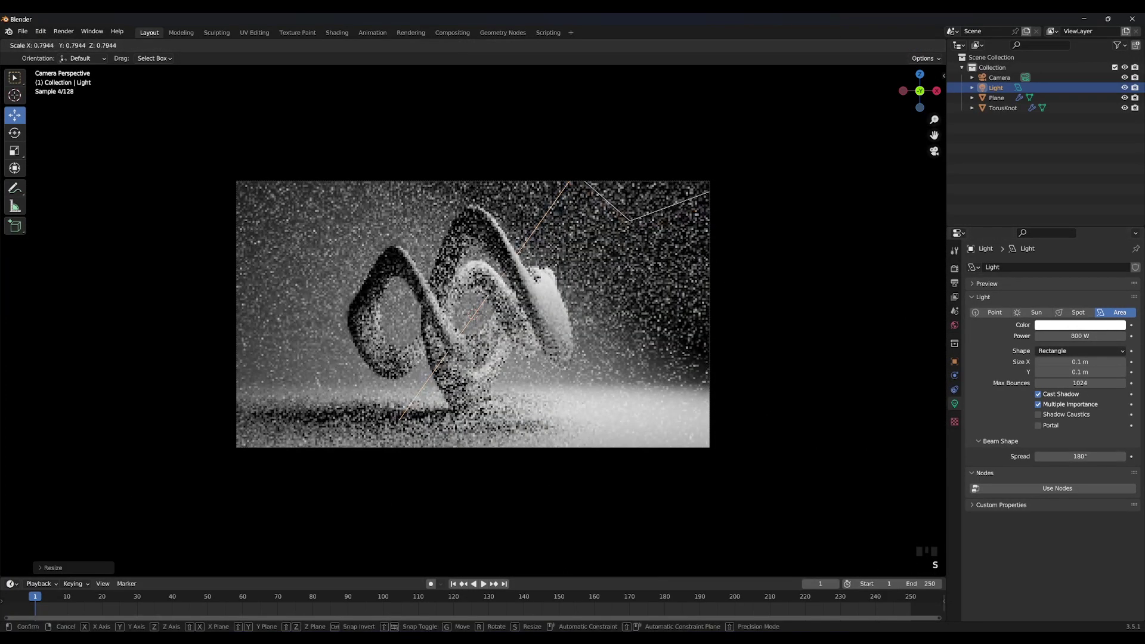
{"action": "left_click", "coordinate": [732, 292]}
{"action": "left_click", "coordinate": [1078, 336]}
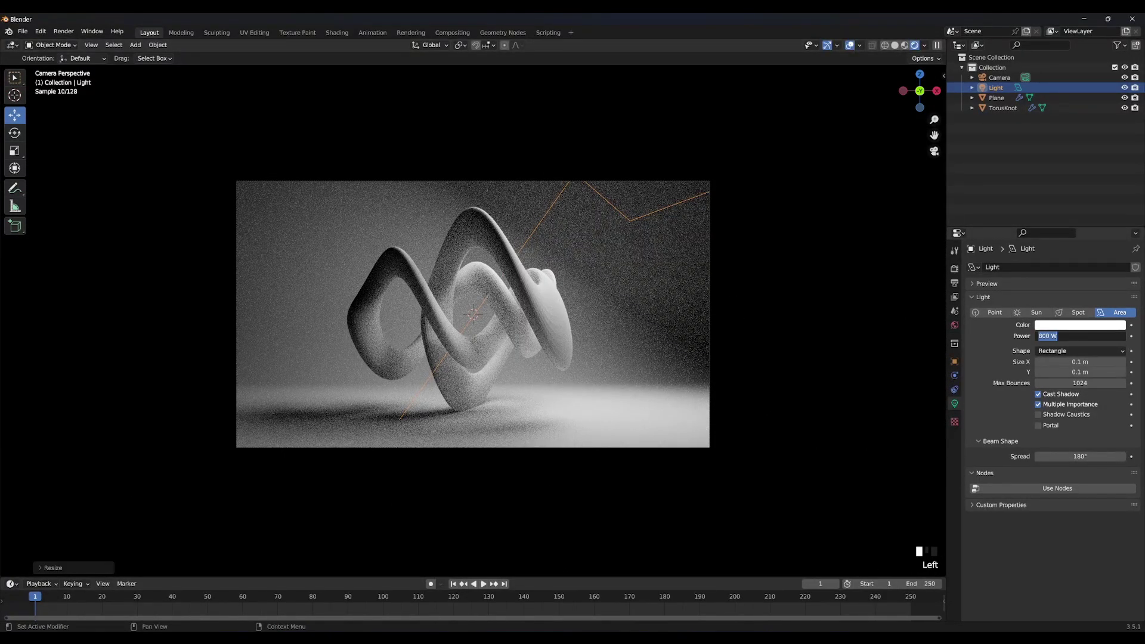
{"action": "type", "text": "500"}
{"action": "key", "text": "Return"}
Step: Rotate the torus knot about -39 degrees in the camera view plane
{"action": "left_click", "coordinate": [559, 329]}
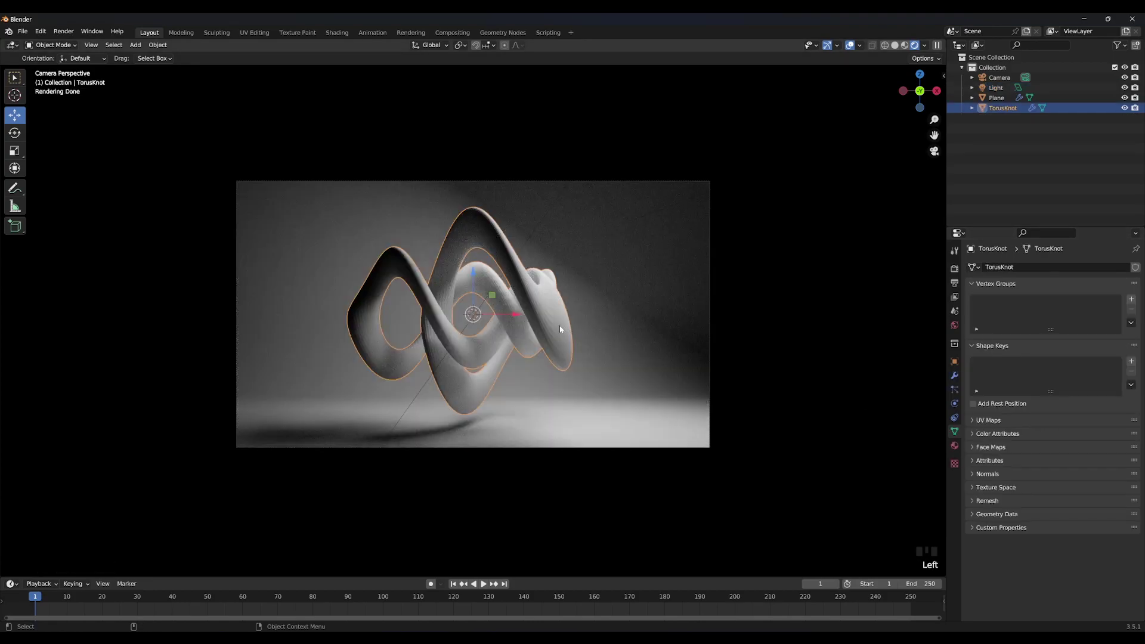
{"action": "key", "text": "r"}
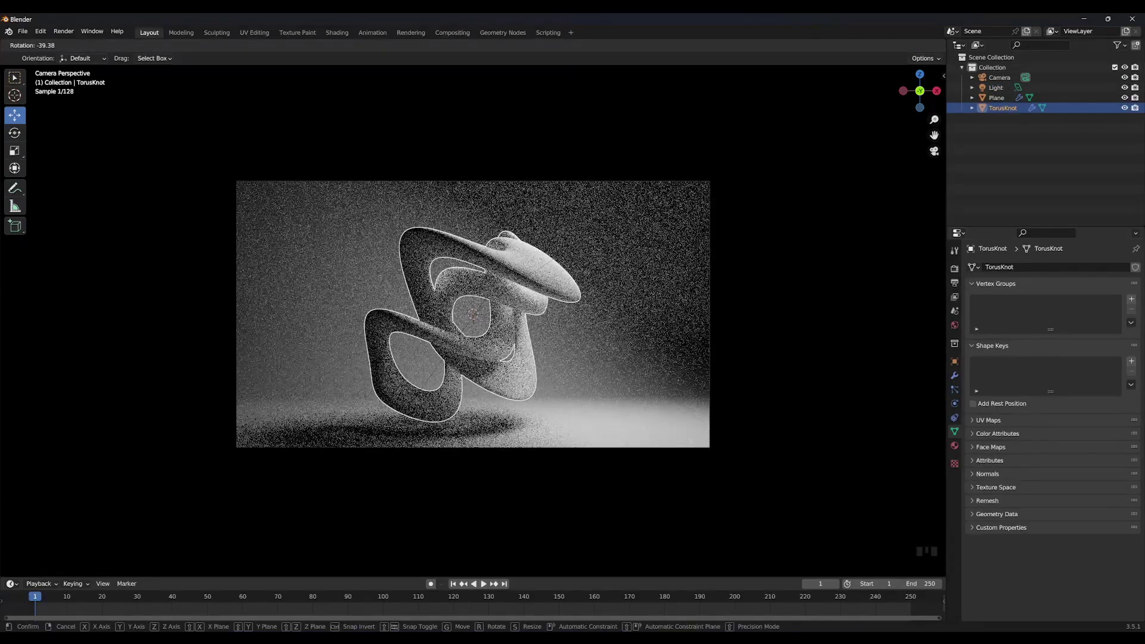
{"action": "left_click", "coordinate": [725, 359]}
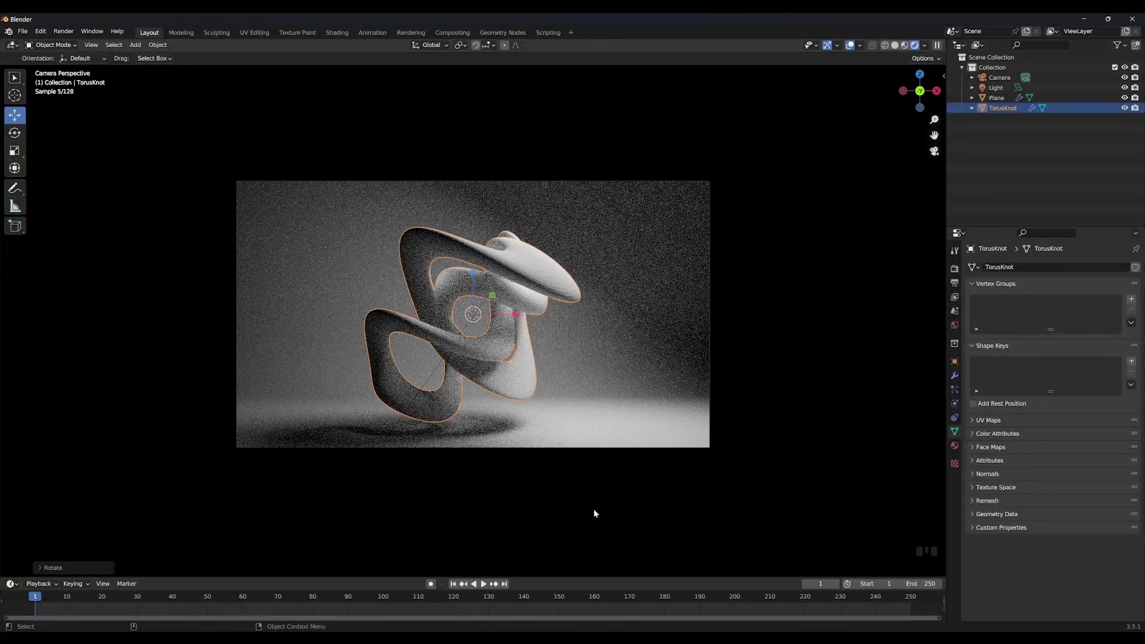
Step: In the Shading workspace, show the rendered camera view and create a new material for the torus knot
{"action": "left_click", "coordinate": [337, 32]}
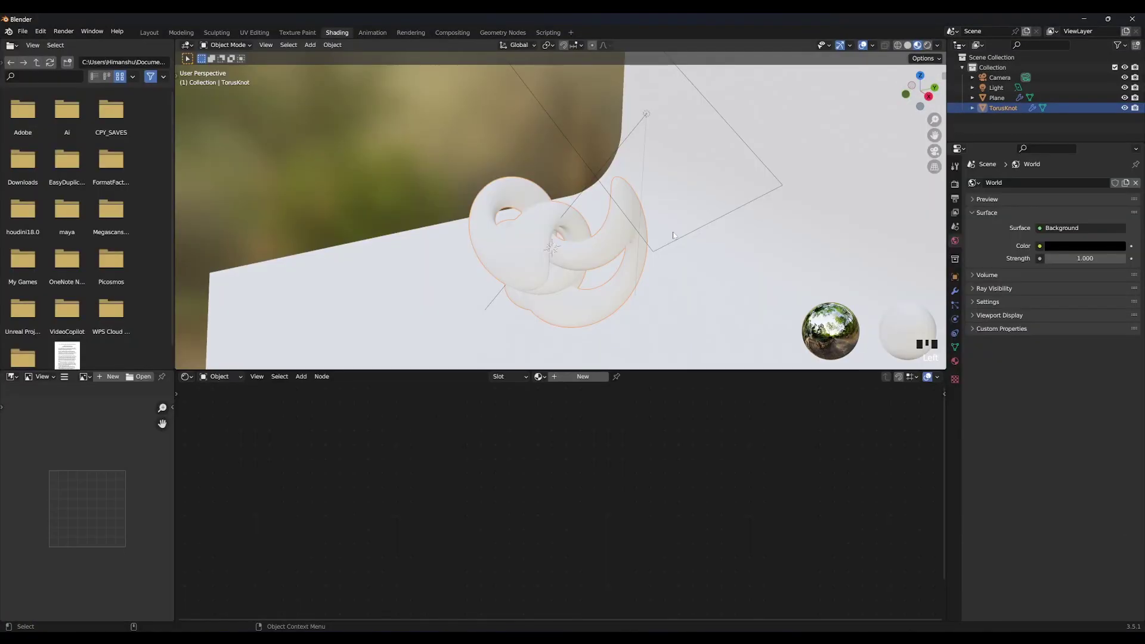
{"action": "key", "text": "KP_0"}
{"action": "left_click", "coordinate": [927, 46]}
{"action": "left_click", "coordinate": [583, 377]}
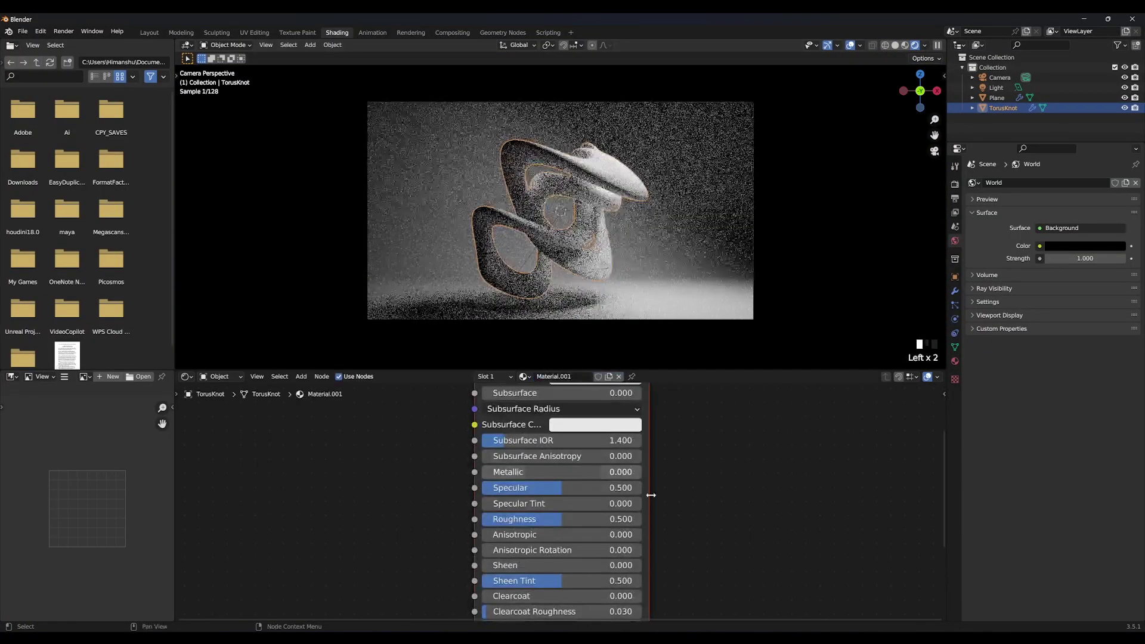
Step: Add a Displacement node to the knot's material and connect it to the Material Output's Displacement socket
{"action": "scroll", "coordinate": [435, 471], "scroll_direction": "down", "scroll_amount": 2}
{"action": "key", "text": "shift+a"}
{"action": "left_click", "coordinate": [431, 476]}
{"action": "type", "text": "dis"}
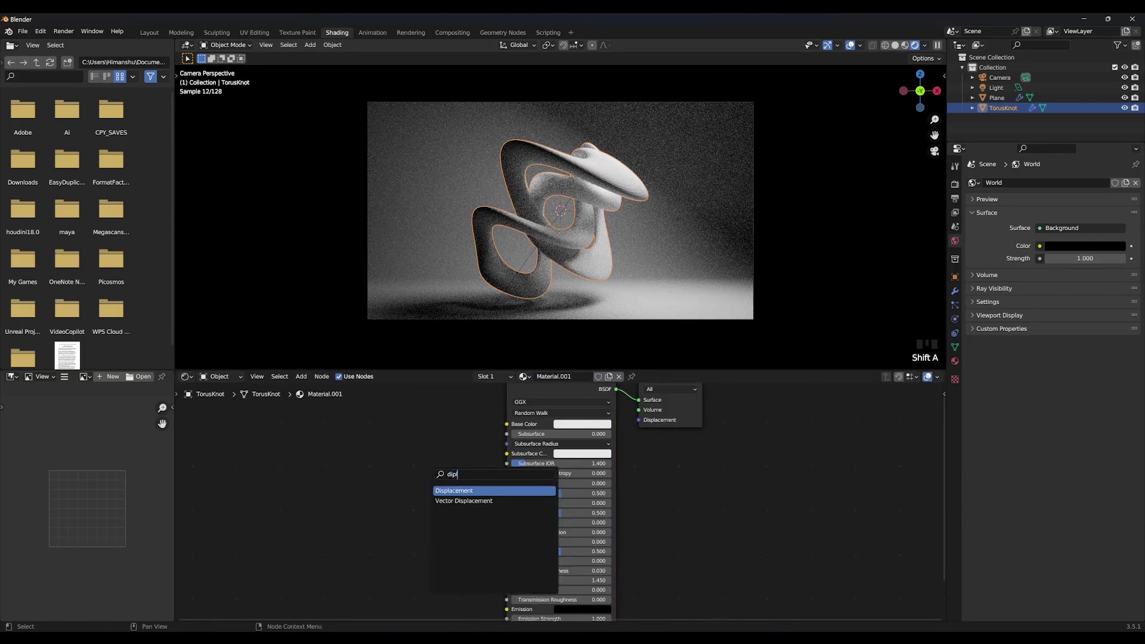
{"action": "left_click", "coordinate": [449, 490]}
{"action": "left_click_drag", "start_coordinate": [444, 471], "coordinate": [638, 420]}
{"action": "scroll", "coordinate": [679, 421], "scroll_direction": "down", "scroll_amount": 2}
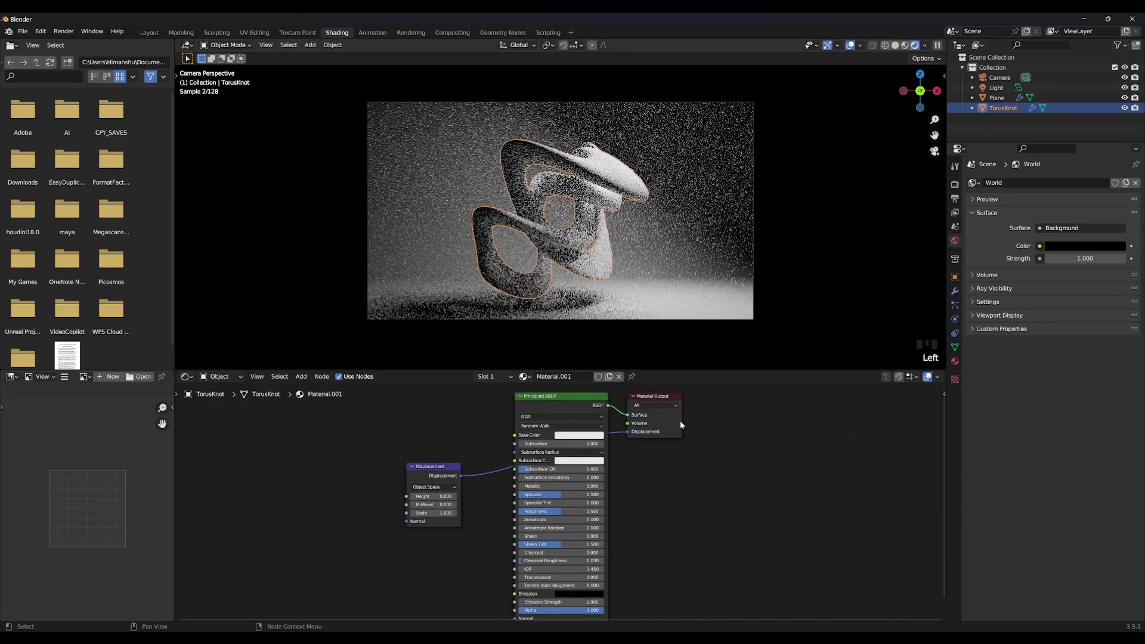
Step: Set the material's surface displacement method to Displacement and Bump
{"action": "left_click", "coordinate": [955, 364]}
{"action": "scroll", "coordinate": [1028, 477], "scroll_direction": "down", "scroll_amount": 7}
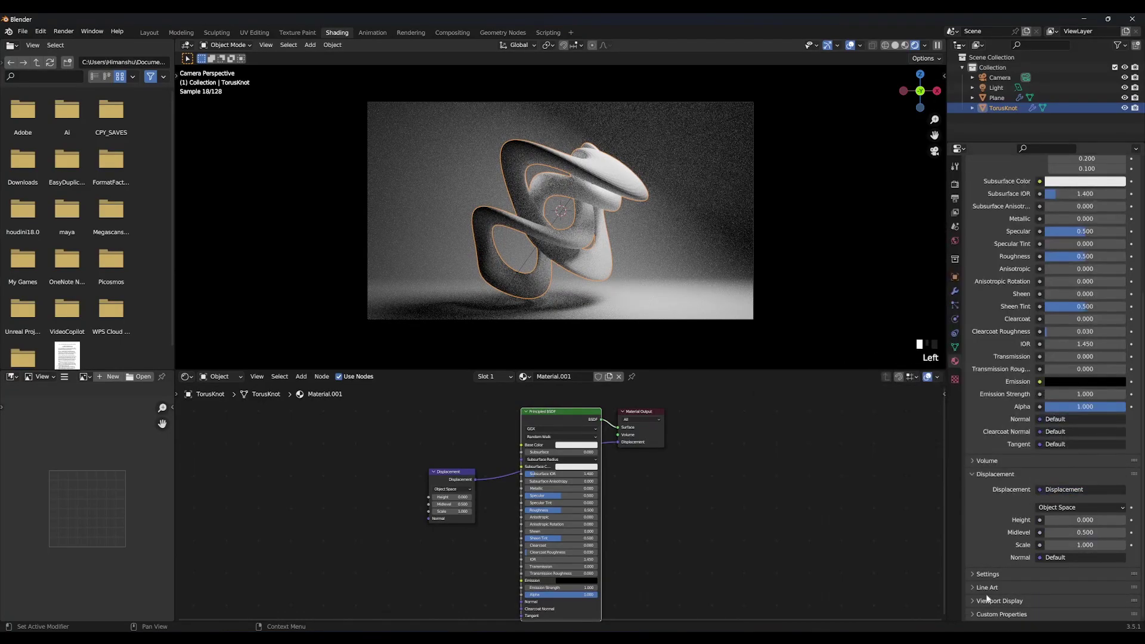
{"action": "left_click", "coordinate": [1008, 574]}
{"action": "scroll", "coordinate": [1008, 574], "scroll_direction": "down", "scroll_amount": 4}
{"action": "left_click", "coordinate": [1083, 536]}
{"action": "left_click", "coordinate": [1066, 573]}
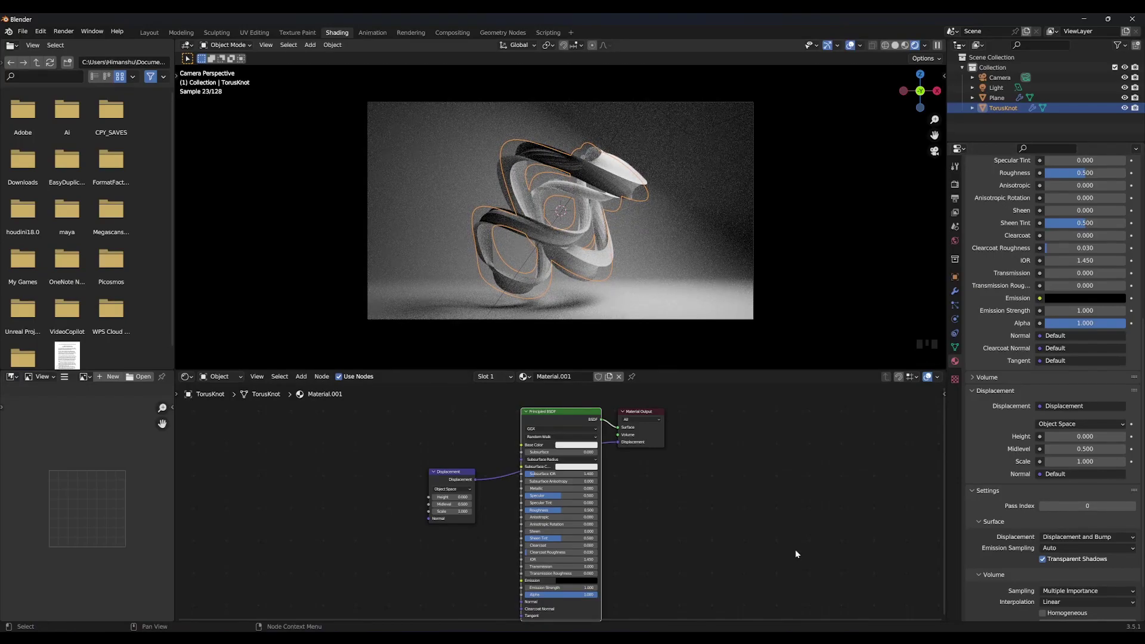
Step: On the Principled BSDF, set Subsurface to 1, Specular to 0 and Roughness to 1
{"action": "left_click_drag", "start_coordinate": [560, 510], "coordinate": [525, 495]}
{"action": "left_click_drag", "start_coordinate": [561, 452], "coordinate": [597, 452]}
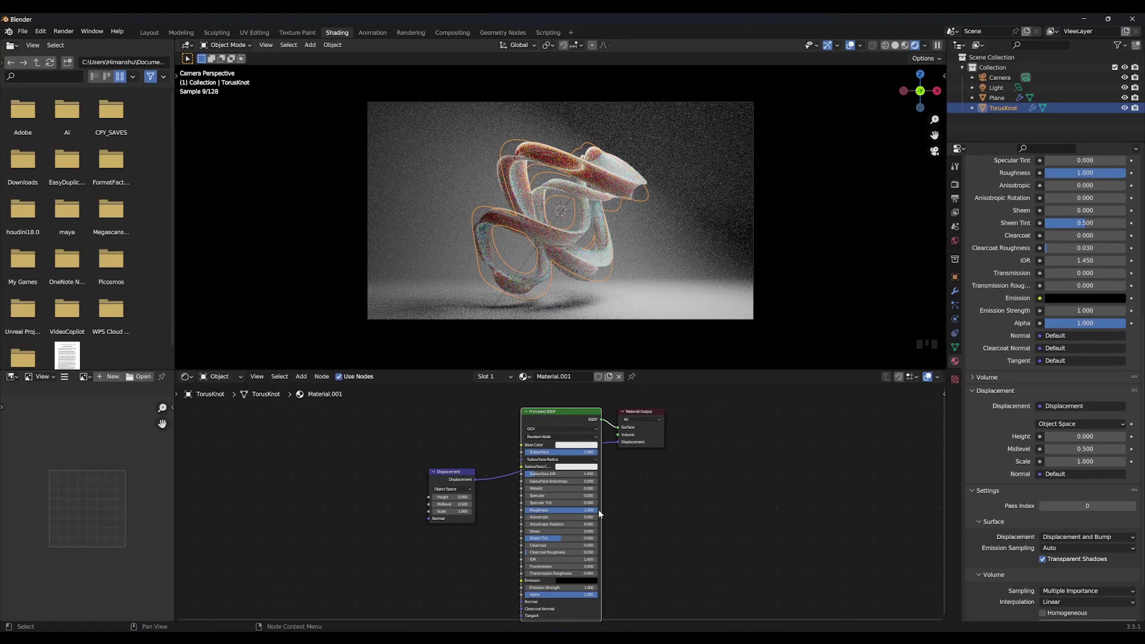
Step: Set the Displacement node's Midlevel to 0
{"action": "scroll", "coordinate": [530, 525], "scroll_direction": "up", "scroll_amount": 2}
{"action": "type", "text": "0"}
{"action": "key", "text": "Return"}
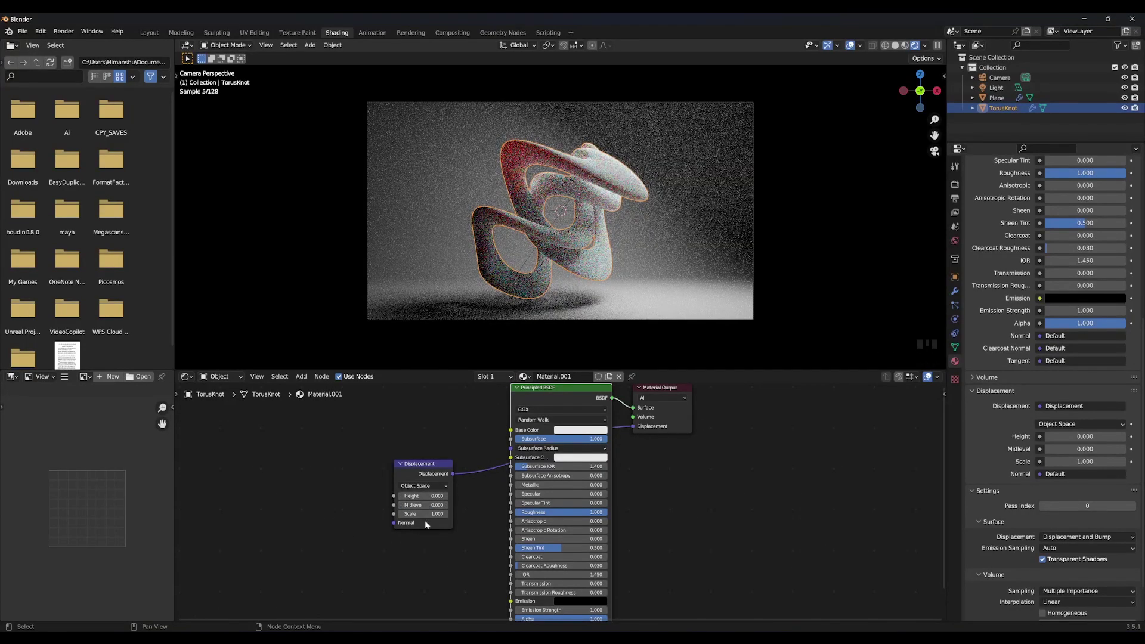
Step: Add a Voronoi Texture node and connect its Color output to the Displacement node's Height
{"action": "key", "text": "shift+a"}
{"action": "type", "text": "voro"}
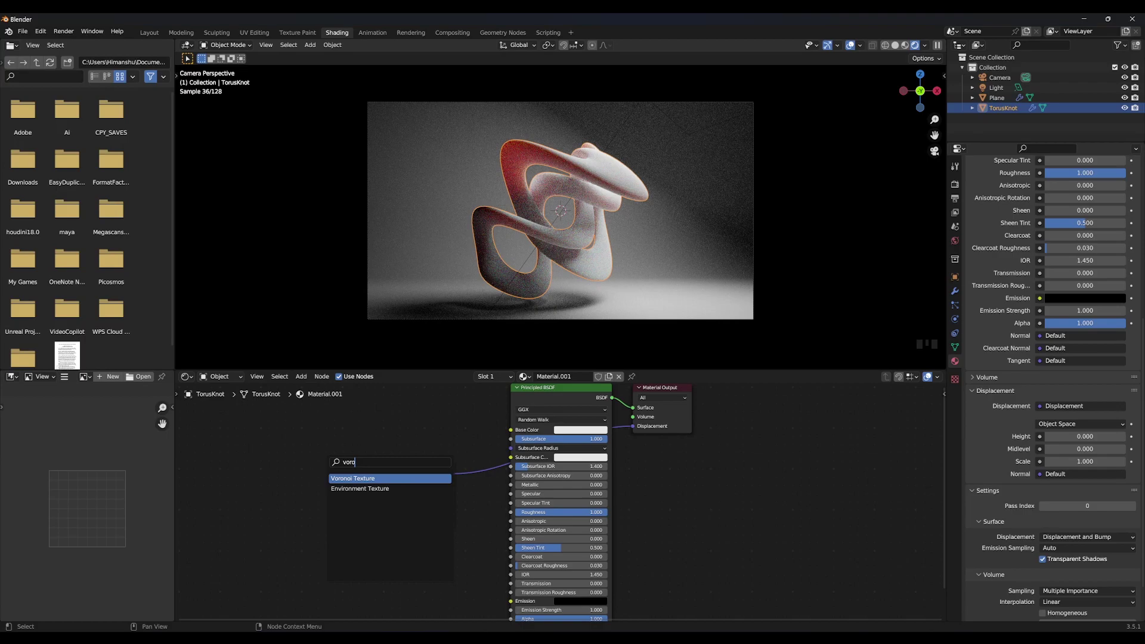
{"action": "key", "text": "Return"}
{"action": "left_click", "coordinate": [286, 456]}
{"action": "left_click_drag", "start_coordinate": [345, 475], "coordinate": [394, 496]}
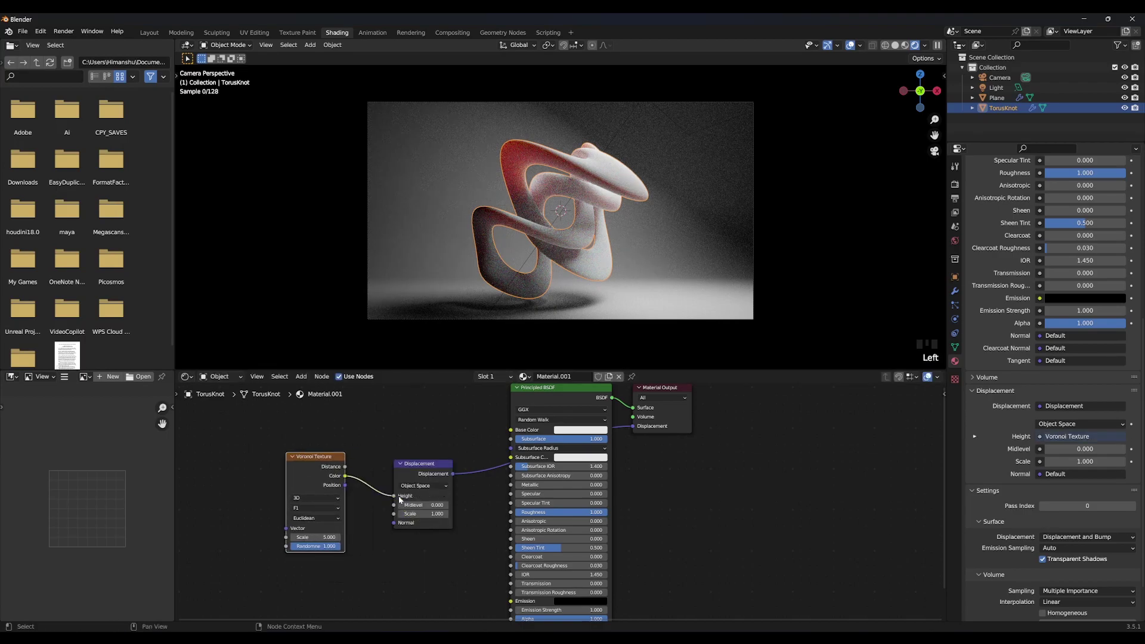
{"action": "left_click", "coordinate": [325, 538]}
{"action": "key", "text": "Return"}
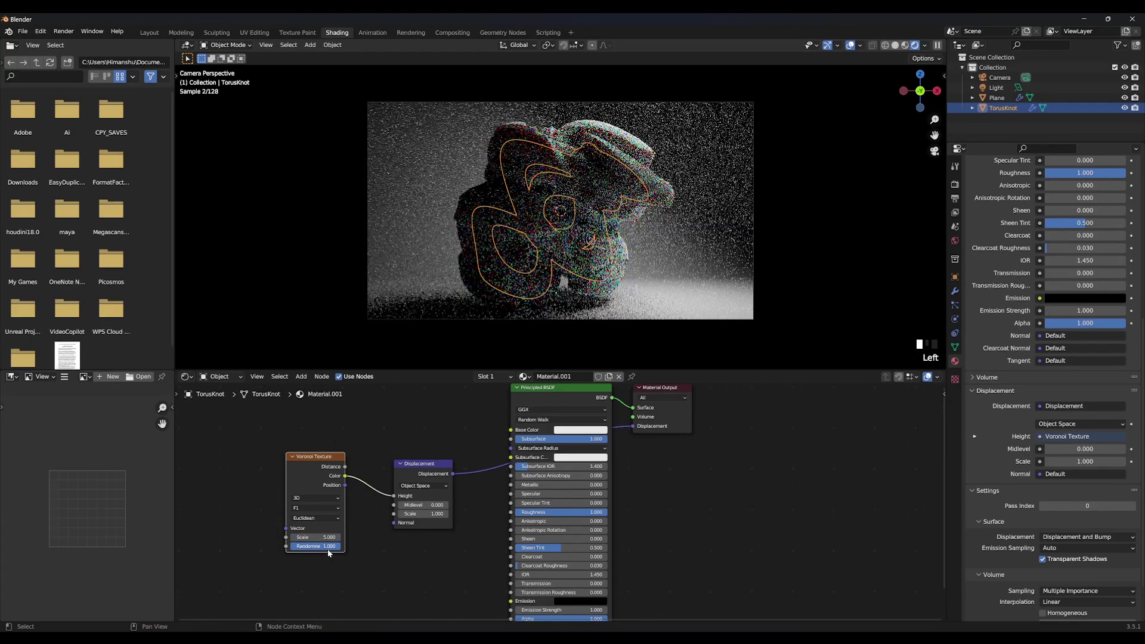
Step: Add a Wave Texture node and connect its Color output to the Voronoi Texture's Vector input
{"action": "left_click", "coordinate": [259, 529]}
{"action": "key", "text": "shift+a"}
{"action": "left_click", "coordinate": [257, 530]}
{"action": "type", "text": "wav"}
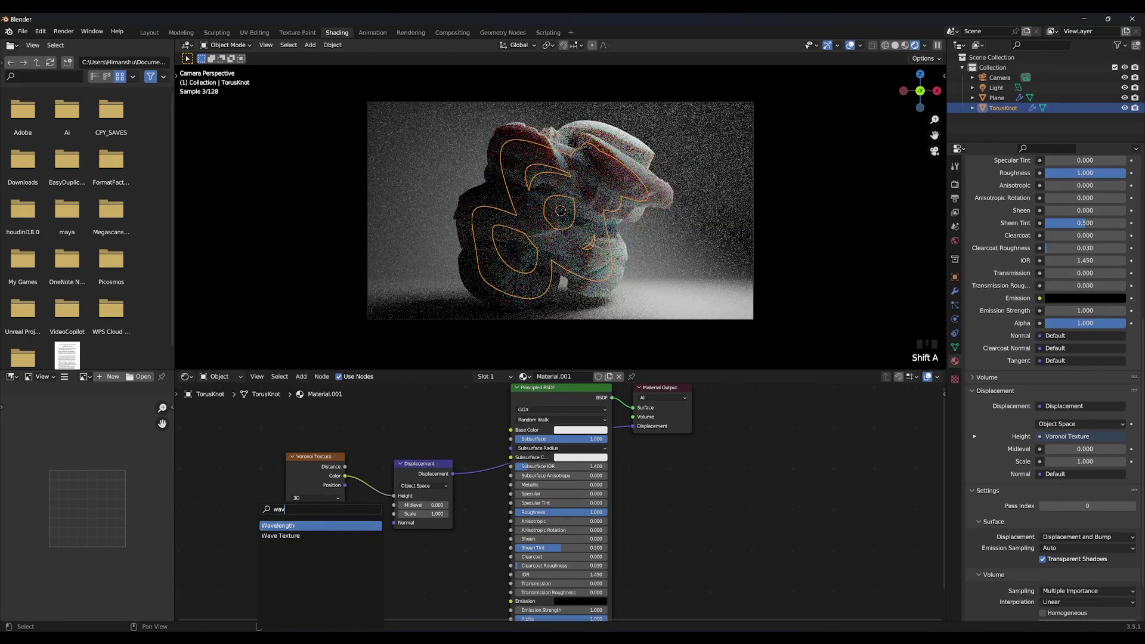
{"action": "left_click", "coordinate": [275, 539]}
{"action": "left_click", "coordinate": [201, 472]}
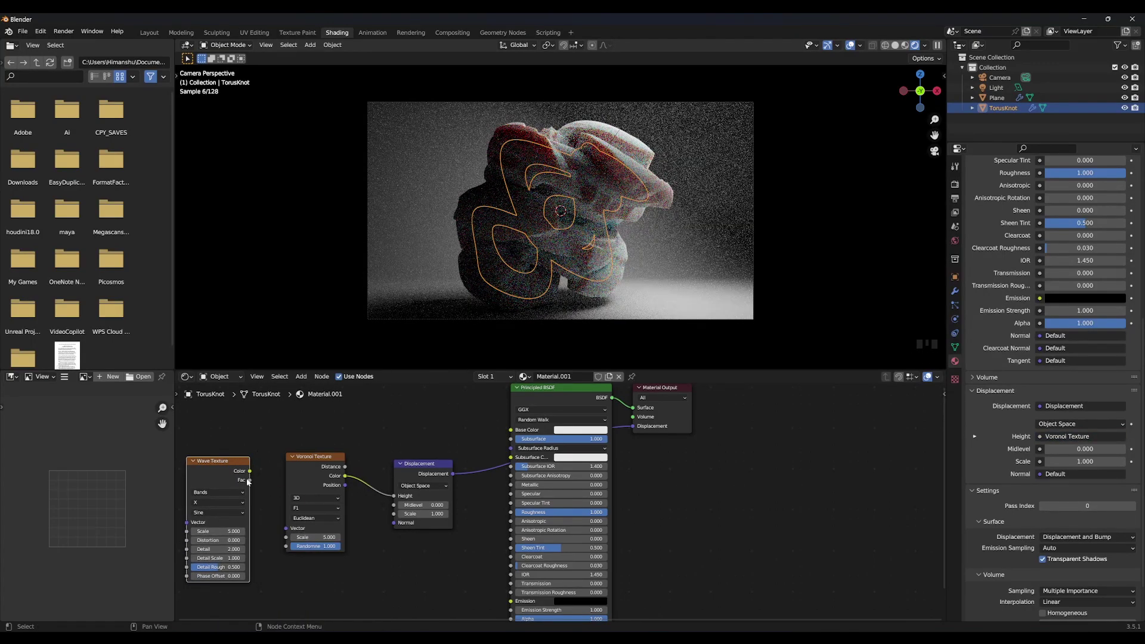
{"action": "left_click_drag", "start_coordinate": [249, 471], "coordinate": [286, 529]}
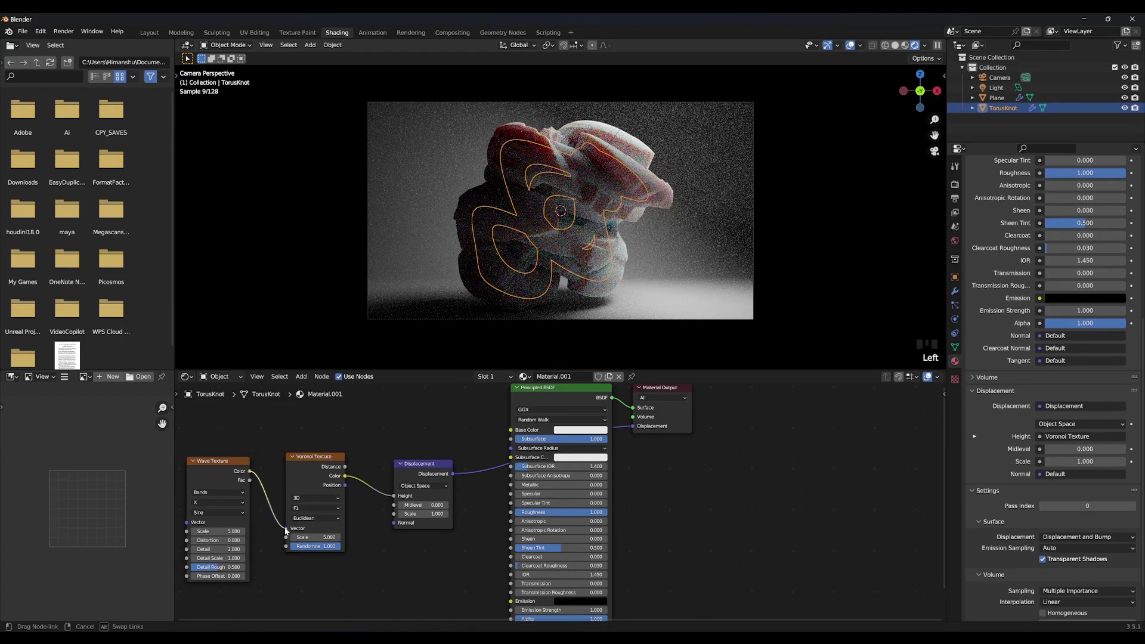
Step: Set the Wave Texture's Scale to 2 and its Distortion to 8
{"action": "middle_click_drag", "start_coordinate": [313, 563], "coordinate": [394, 545]}
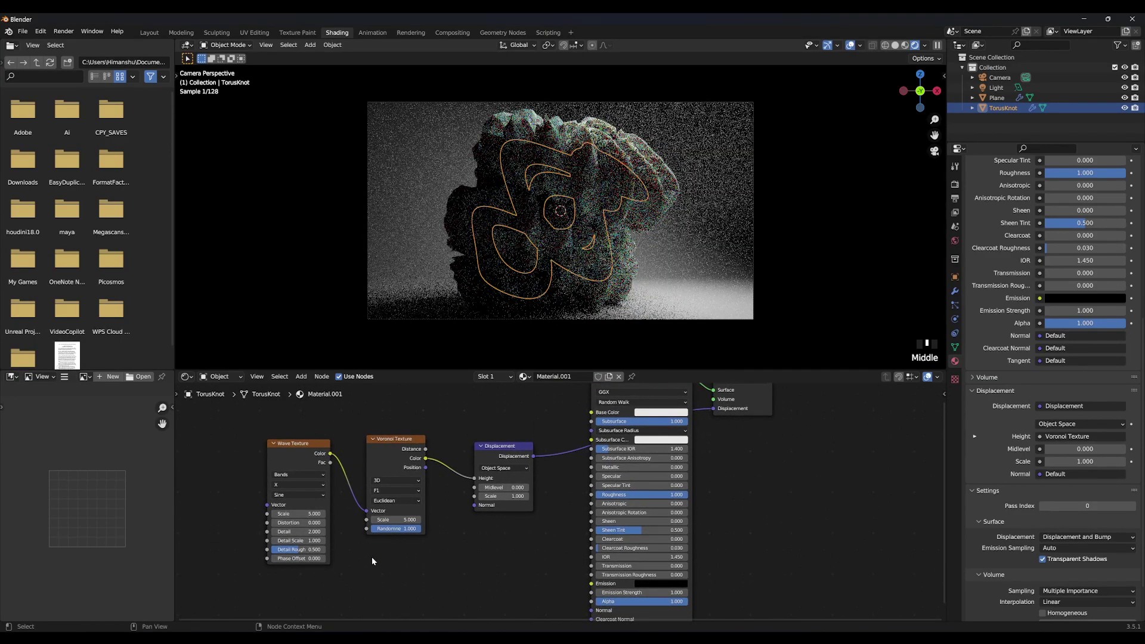
{"action": "double_click", "coordinate": [299, 513]}
{"action": "type", "text": "2"}
{"action": "key", "text": "Return"}
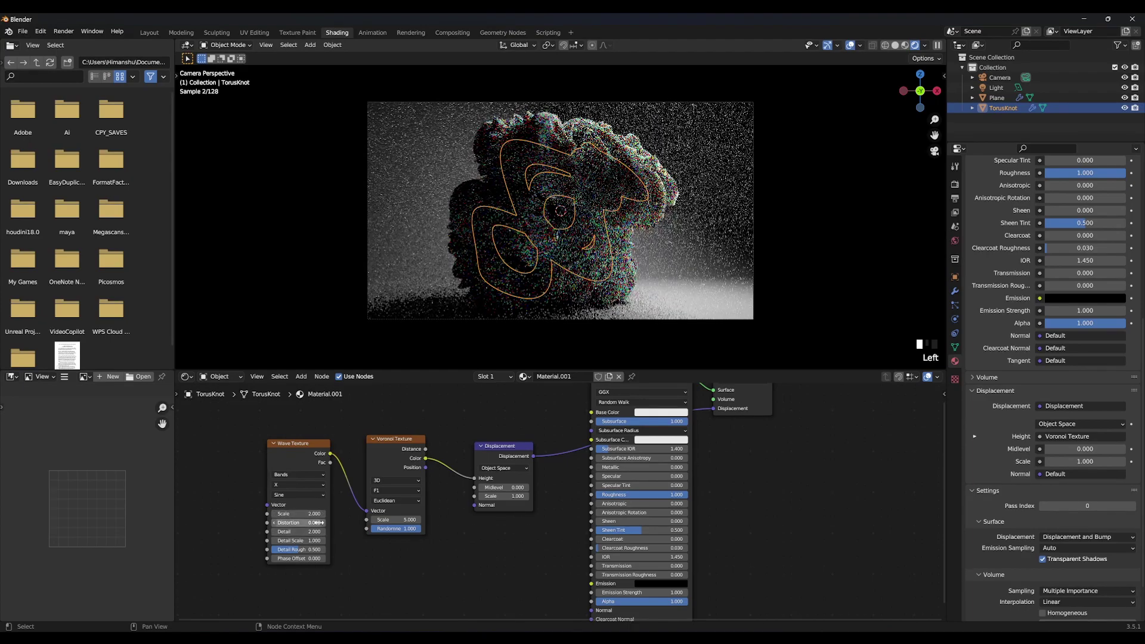
{"action": "double_click", "coordinate": [316, 523]}
{"action": "type", "text": "13"}
{"action": "key", "text": "Return"}
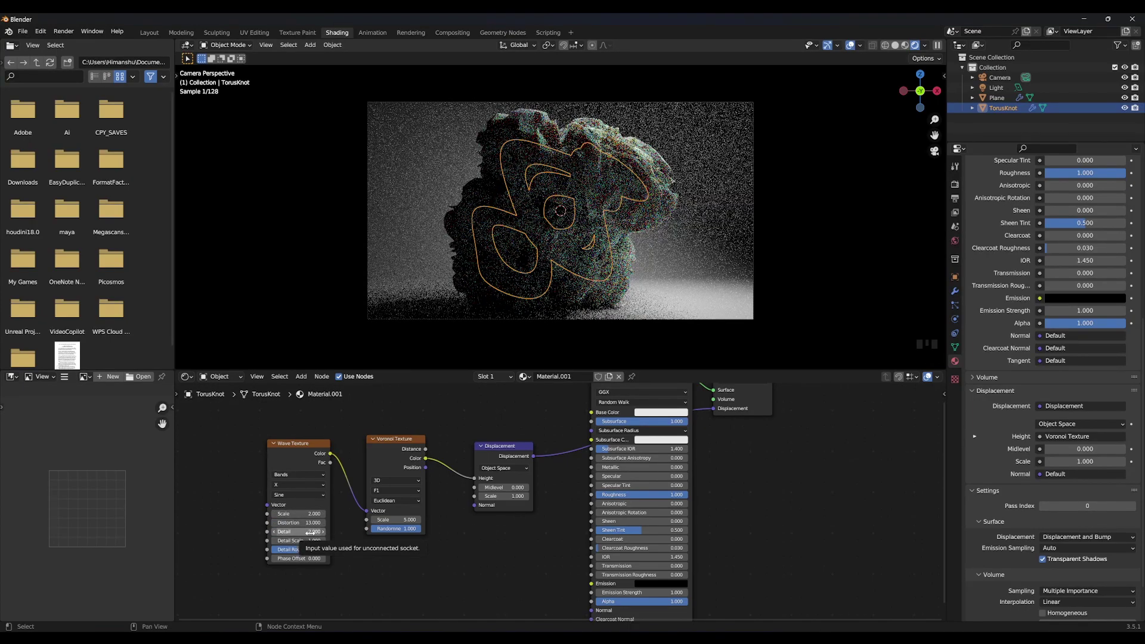
{"action": "left_click", "coordinate": [310, 522]}
{"action": "type", "text": "8"}
{"action": "key", "text": "Return"}
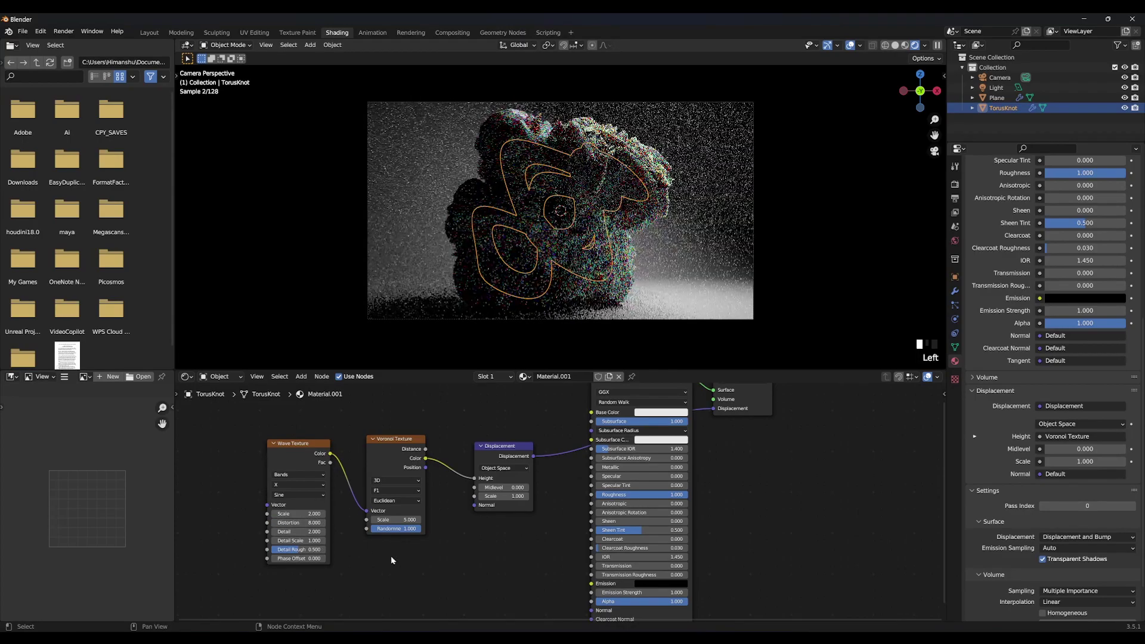
Step: Add Texture Coordinate and Mapping nodes in front of the Wave Texture, feeding its Vector input
{"action": "left_click", "coordinate": [289, 449]}
{"action": "key", "text": "ctrl+t"}
{"action": "scroll", "coordinate": [240, 475], "scroll_direction": "down", "scroll_amount": 7}
{"action": "scroll", "coordinate": [452, 514], "scroll_direction": "up", "scroll_amount": 3}
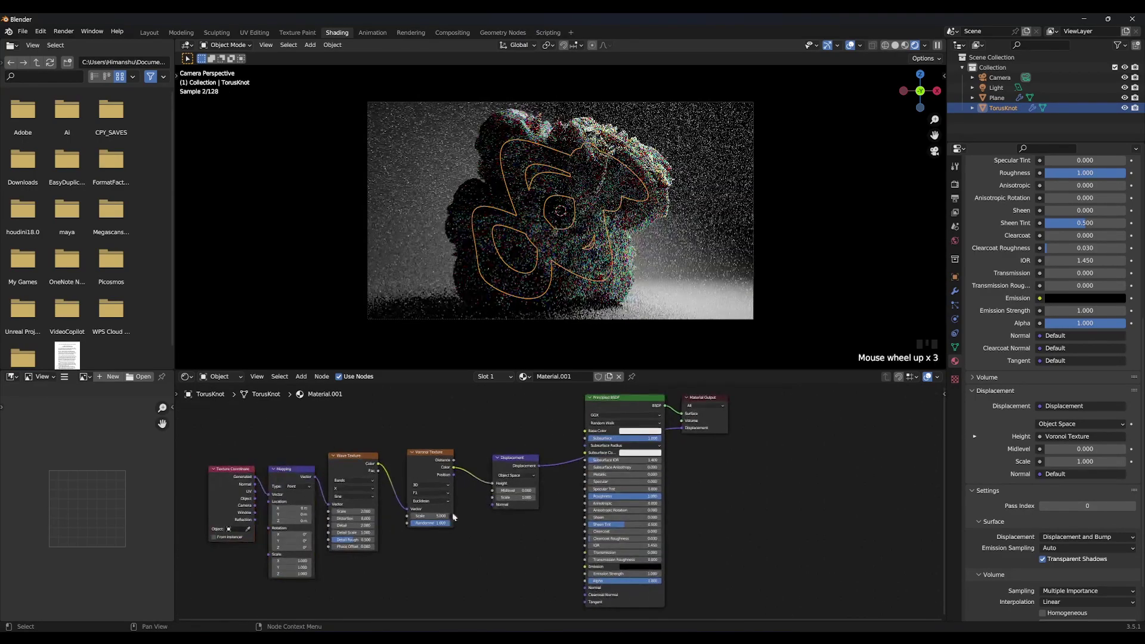
Step: Set the Principled BSDF's Subsurface Color to a light pink
{"action": "middle_click_drag", "start_coordinate": [462, 547], "coordinate": [486, 524]}
{"action": "middle_click", "coordinate": [486, 527]}
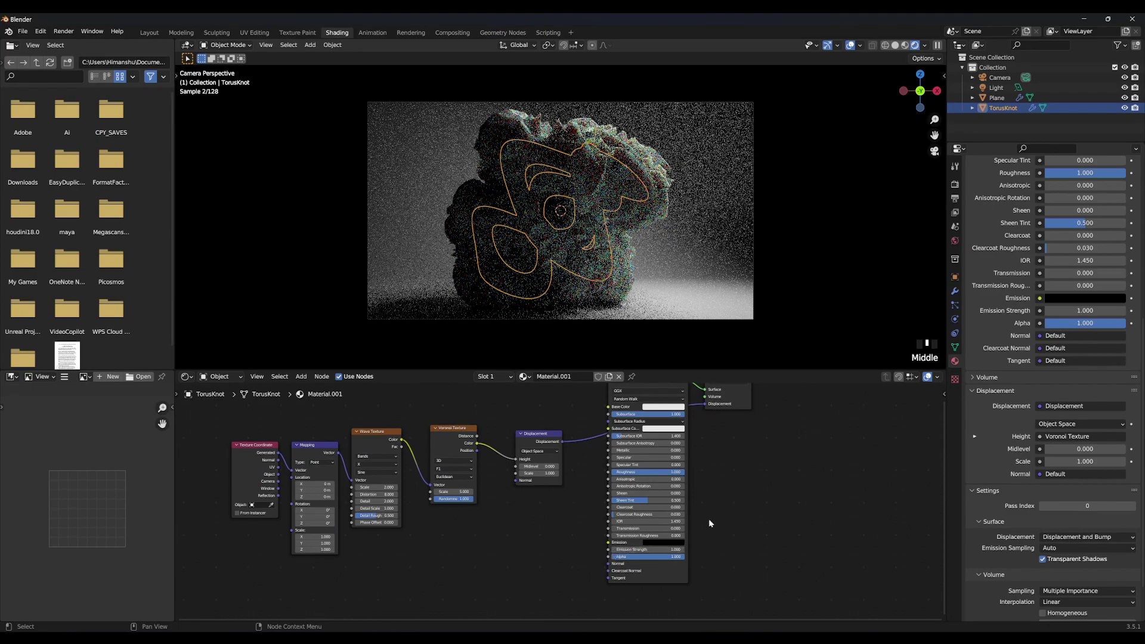
{"action": "middle_click_drag", "start_coordinate": [709, 523], "coordinate": [614, 550]}
{"action": "scroll", "coordinate": [614, 549], "scroll_direction": "up", "scroll_amount": 10}
{"action": "middle_click_drag", "start_coordinate": [602, 477], "coordinate": [608, 527]}
{"action": "left_click", "coordinate": [551, 530]}
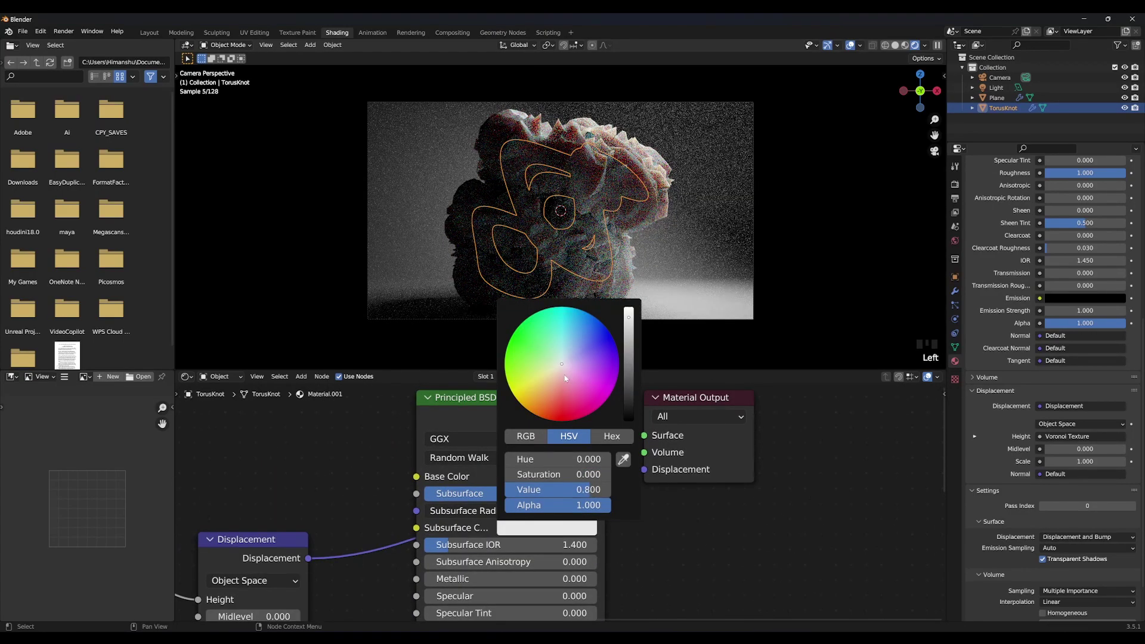
{"action": "left_click_drag", "start_coordinate": [564, 375], "coordinate": [567, 379]}
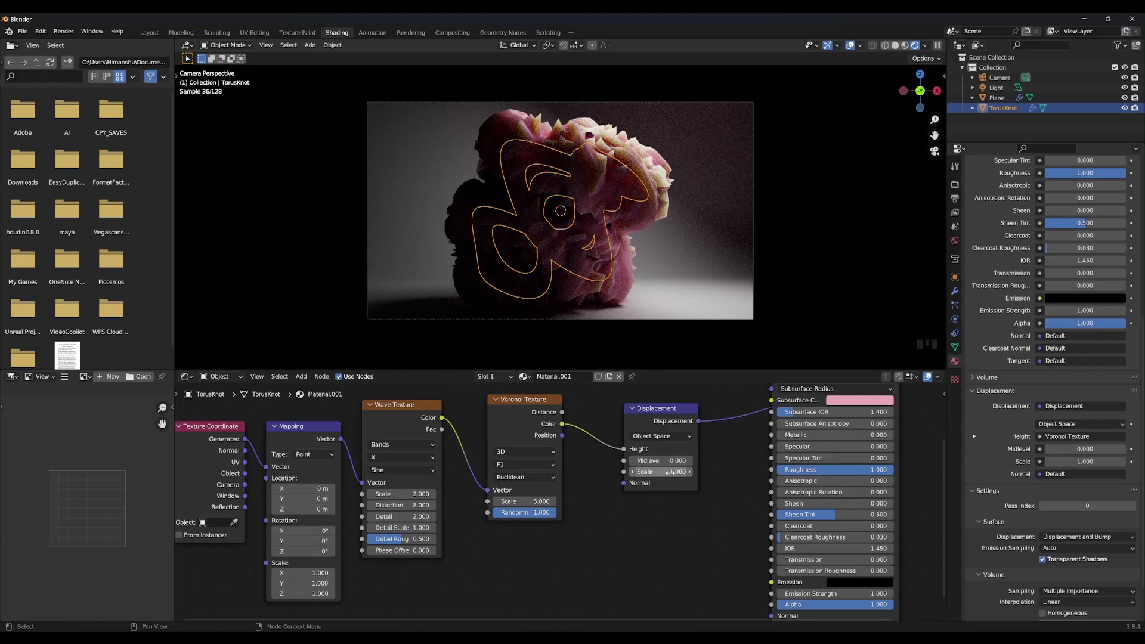
Step: Set the Displacement node's Scale to 0.4 and undo the trial change to the Voronoi Texture's Scale
{"action": "left_click_drag", "start_coordinate": [673, 471], "coordinate": [649, 471]}
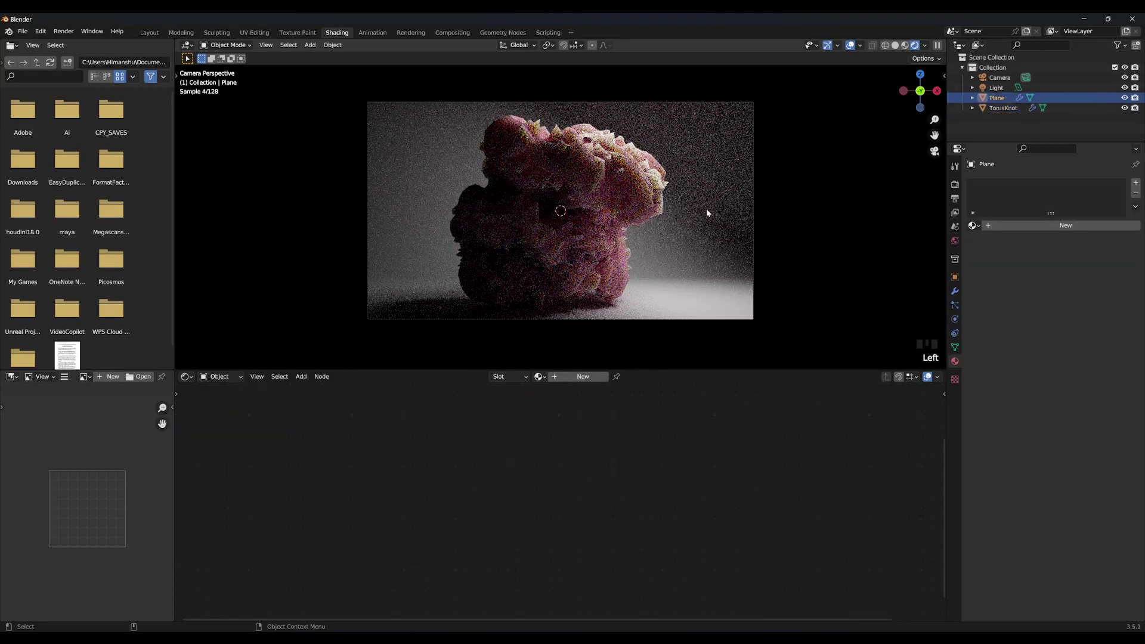
{"action": "left_click_drag", "start_coordinate": [545, 481], "coordinate": [540, 481], "text": "shift"}
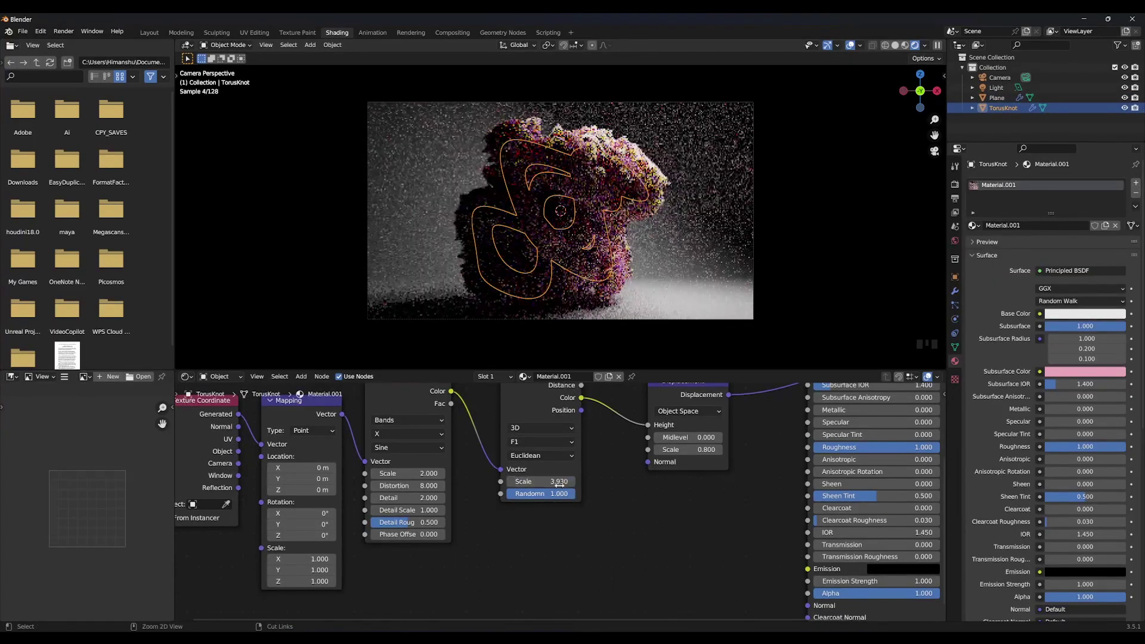
{"action": "key", "text": "ctrl+z"}
{"action": "left_click_drag", "start_coordinate": [691, 449], "coordinate": [671, 449]}
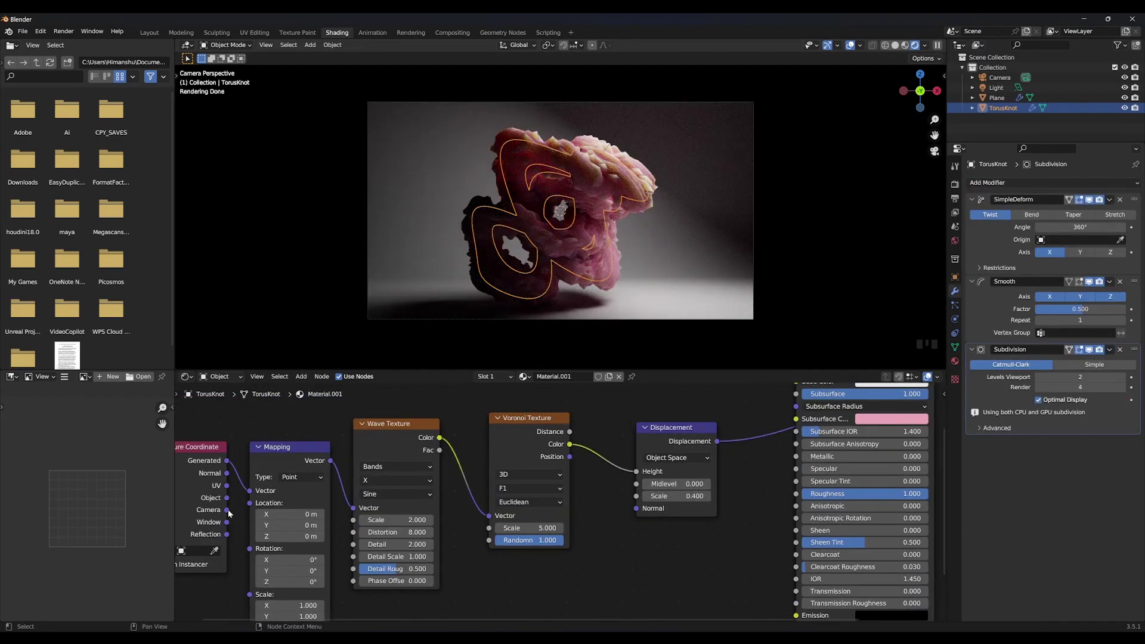
Step: Connect the Texture Coordinate's Object output to the Mapping node and set the Displacement node's Scale to 0.5
{"action": "left_click", "coordinate": [686, 495]}
{"action": "type", "text": ".5"}
{"action": "key", "text": "Return"}
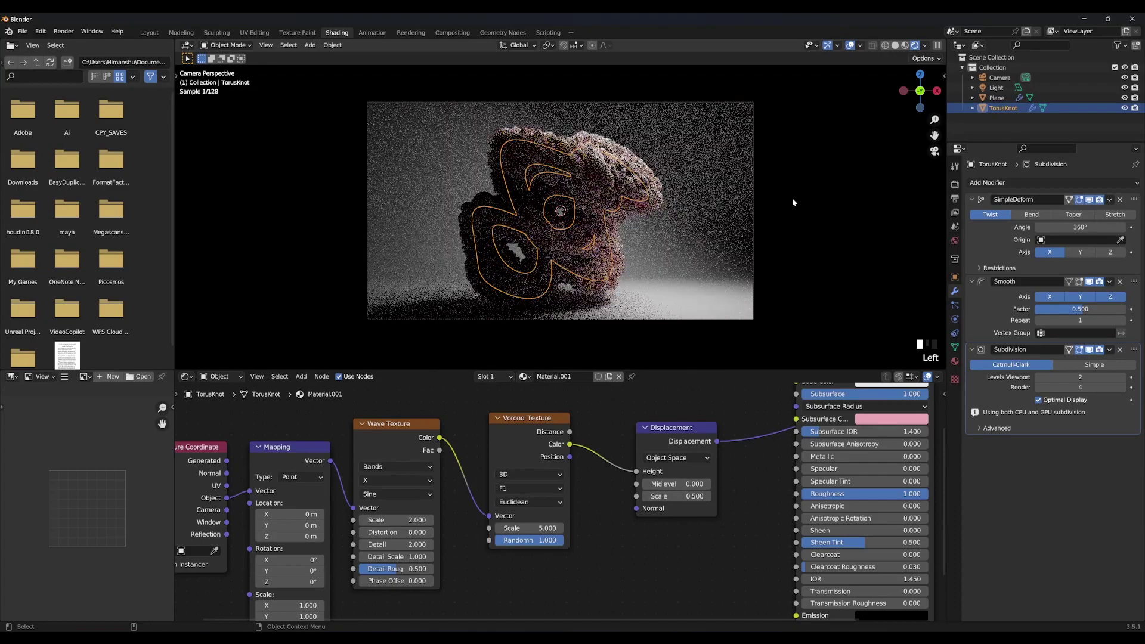
Step: Set the Displacement node's Scale back to 0.4
{"action": "scroll", "coordinate": [590, 525], "scroll_direction": "down", "scroll_amount": 2}
{"action": "left_click", "coordinate": [590, 532]}
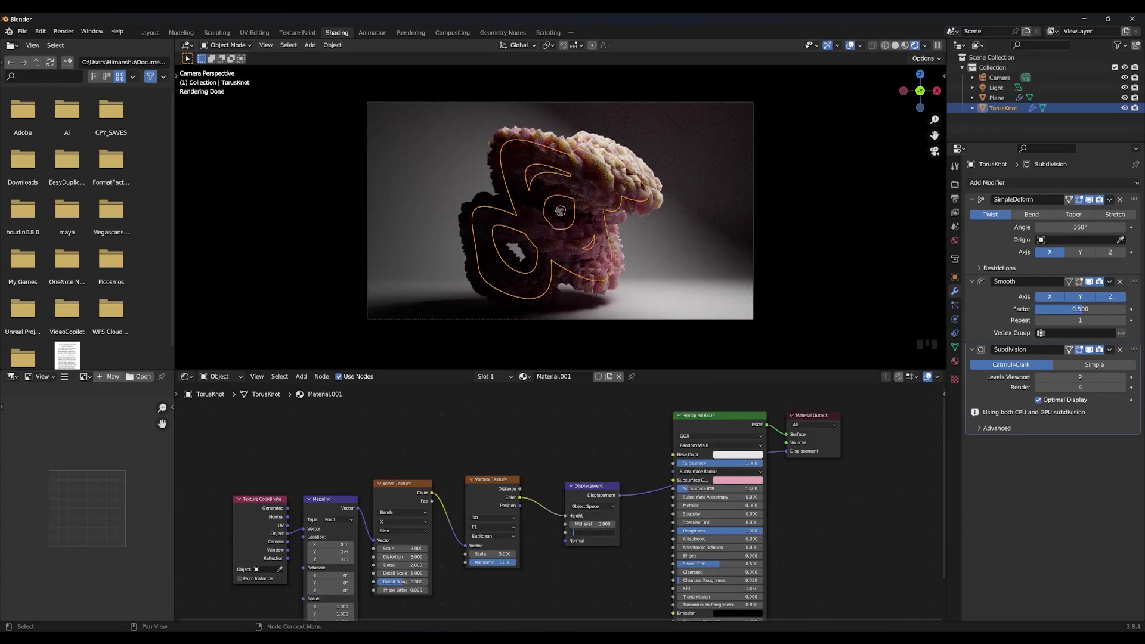
{"action": "key", "text": "Return"}
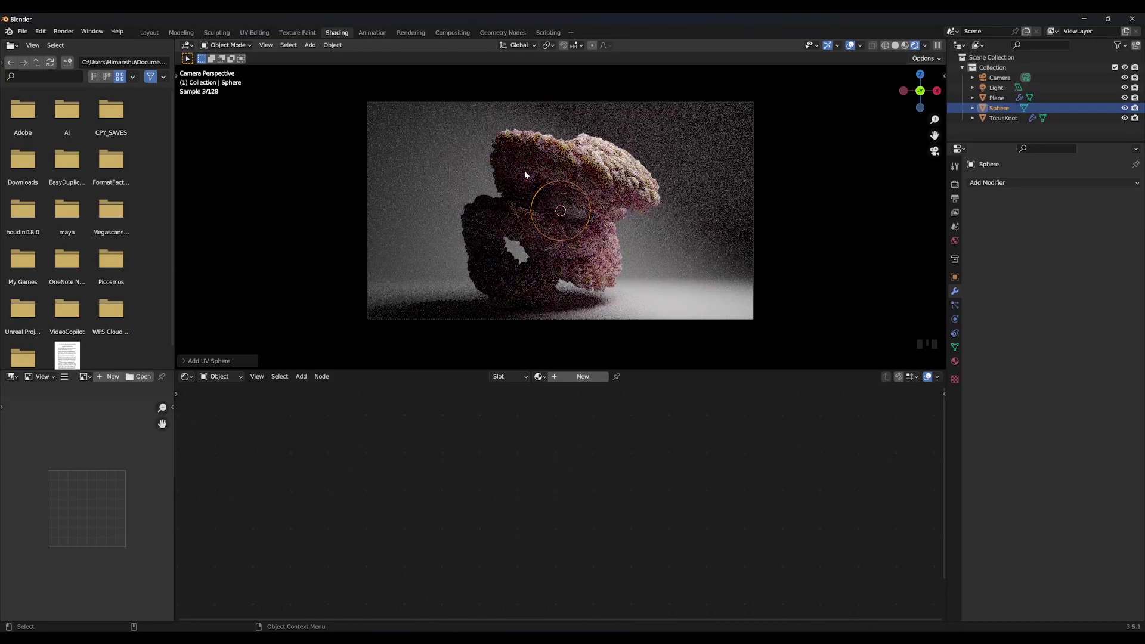
Step: Add a UV sphere and move it about 4.9 m along negative X, beside the torus knot
{"action": "key", "text": "ctrl+z"}
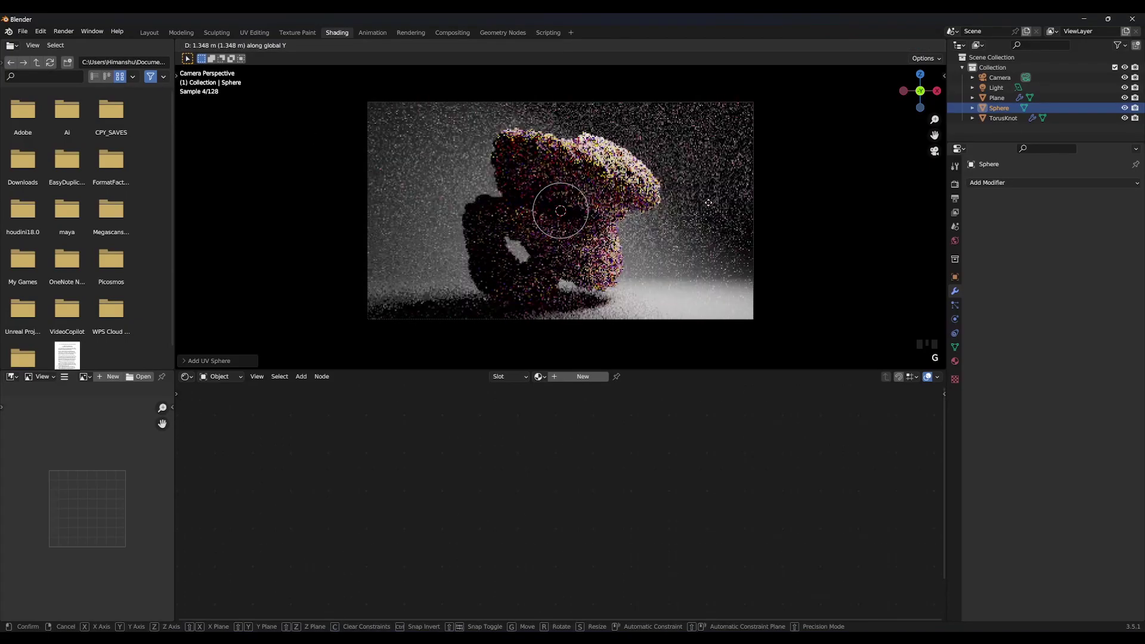
{"action": "key", "text": "g"}
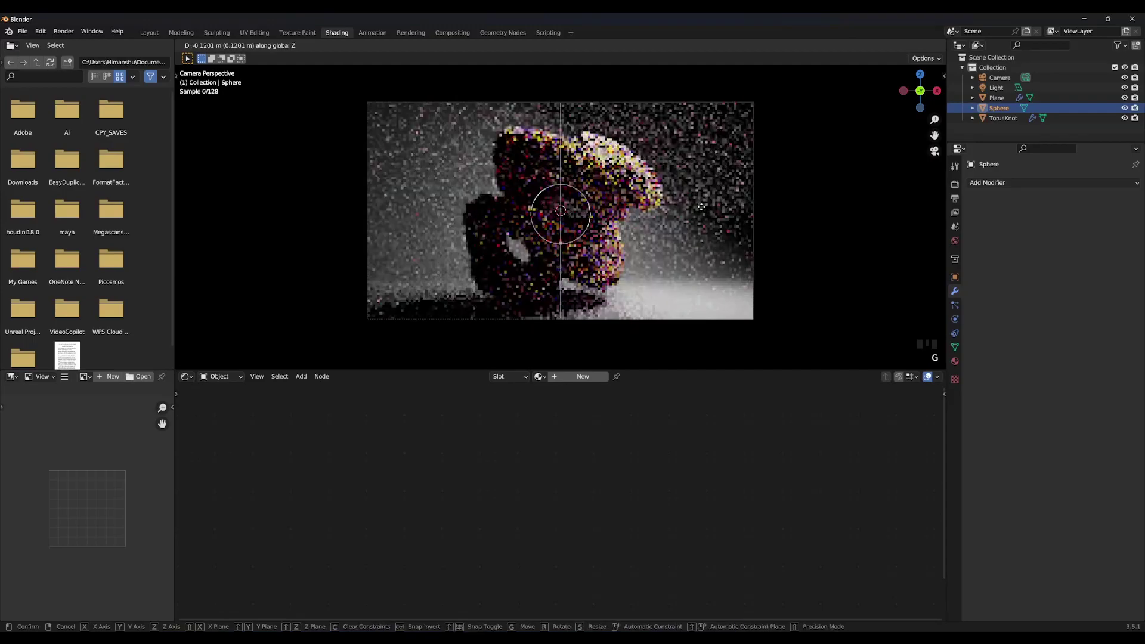
{"action": "key", "text": "z"}
{"action": "key", "text": "x"}
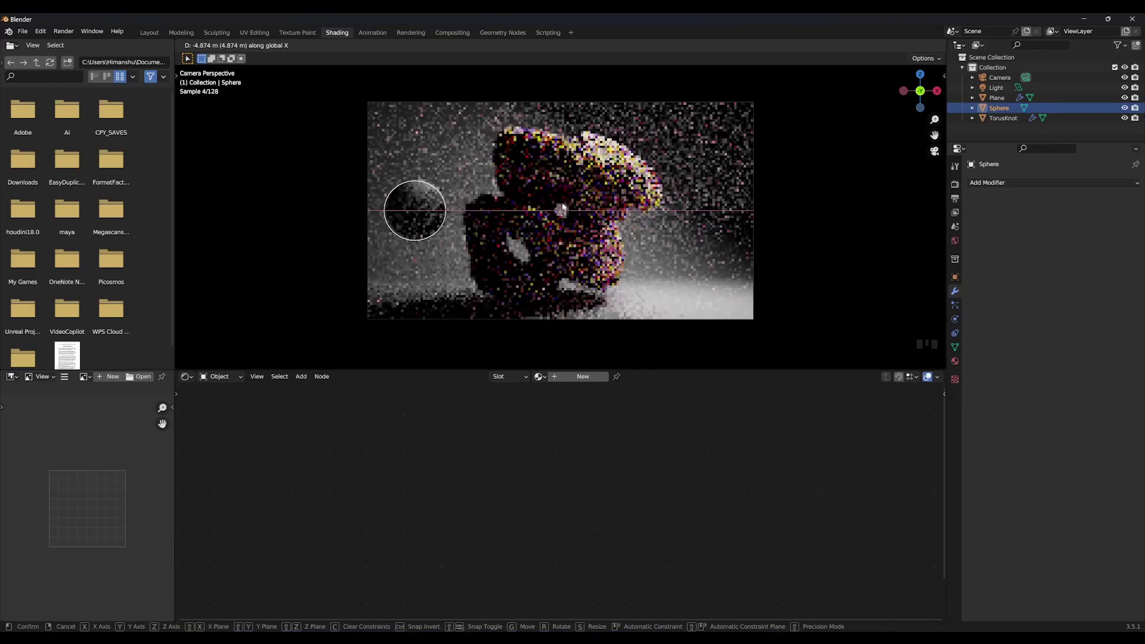
{"action": "left_click", "coordinate": [557, 205]}
Step: Switch the viewport to solid shading and subdivide the entire sphere mesh with 3 cuts
{"action": "left_click", "coordinate": [904, 45]}
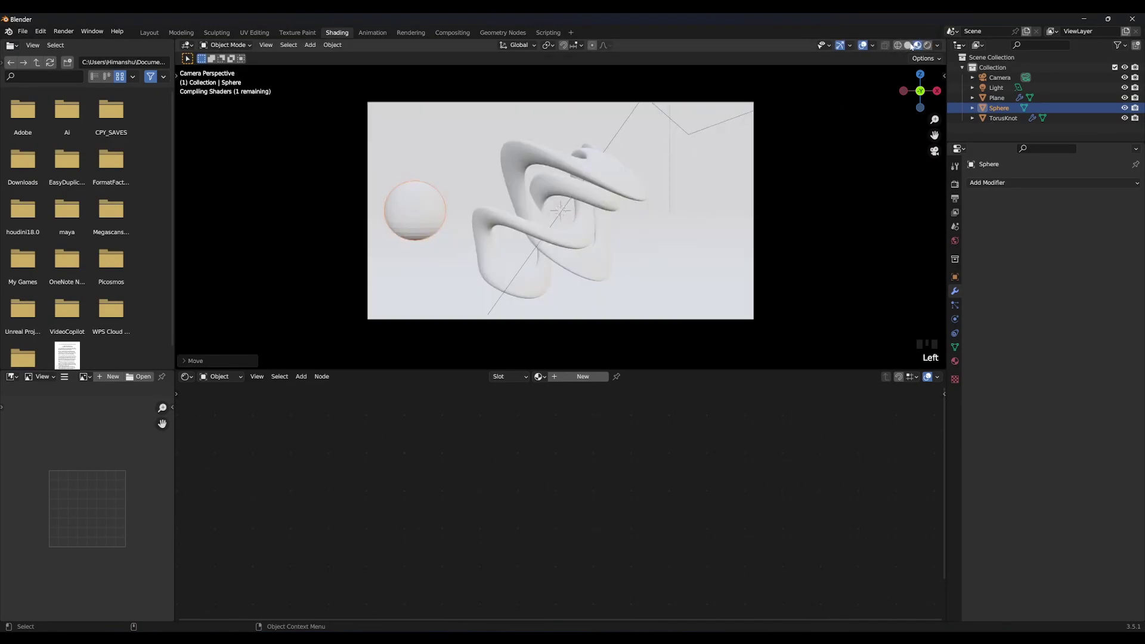
{"action": "left_click", "coordinate": [907, 45]}
{"action": "key", "text": "Tab"}
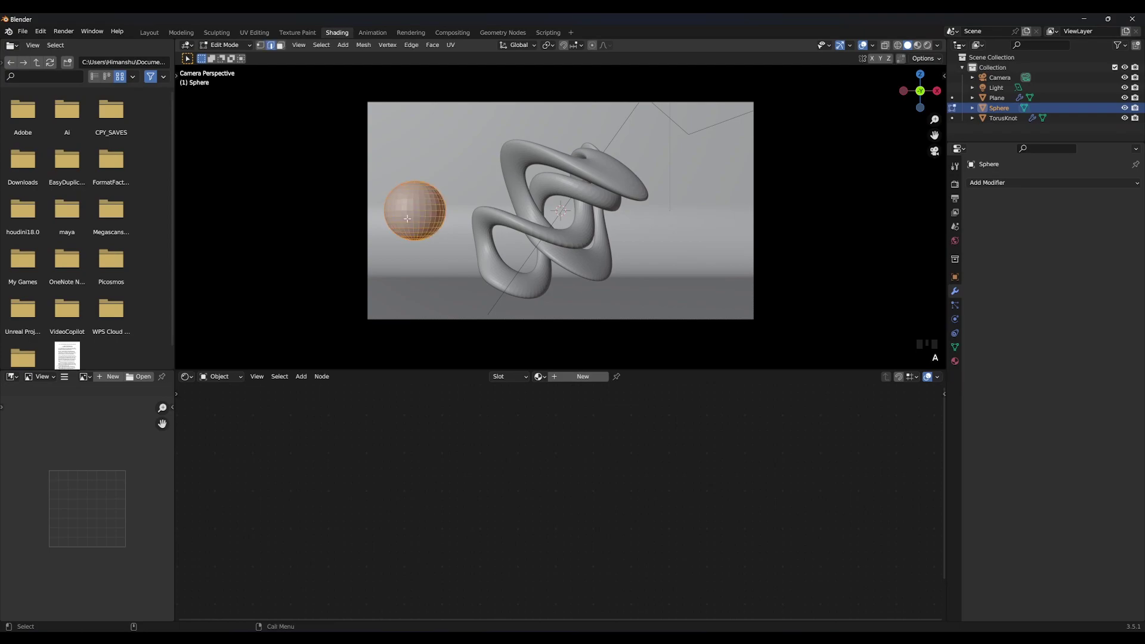
{"action": "right_click", "coordinate": [408, 218]}
{"action": "left_click", "coordinate": [408, 219]}
{"action": "left_click", "coordinate": [182, 360]}
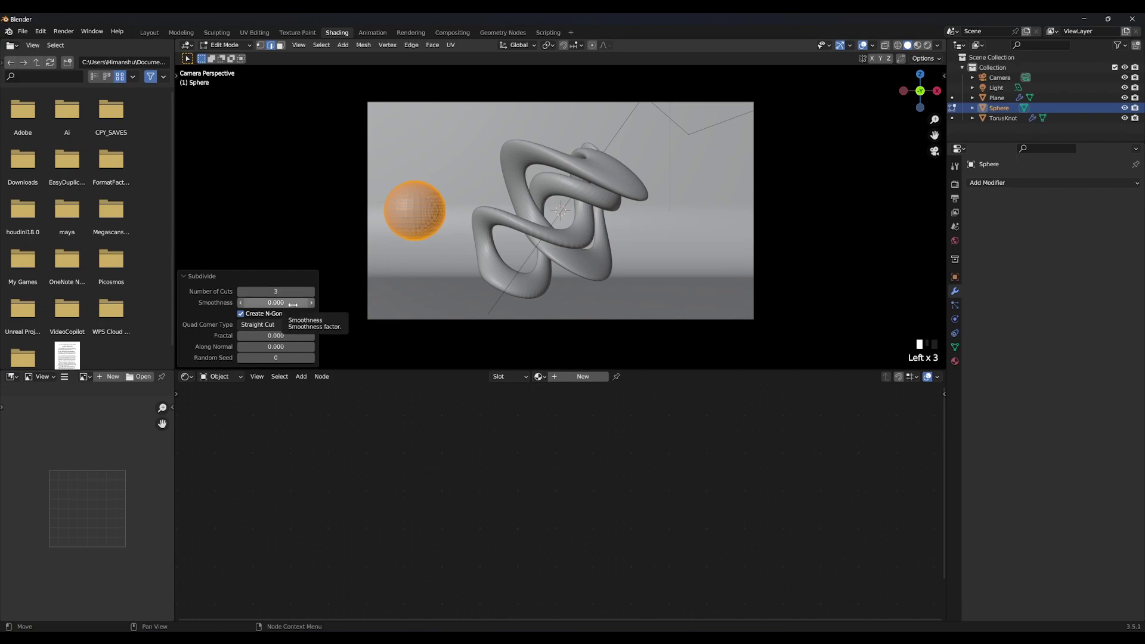
{"action": "key", "text": "Tab"}
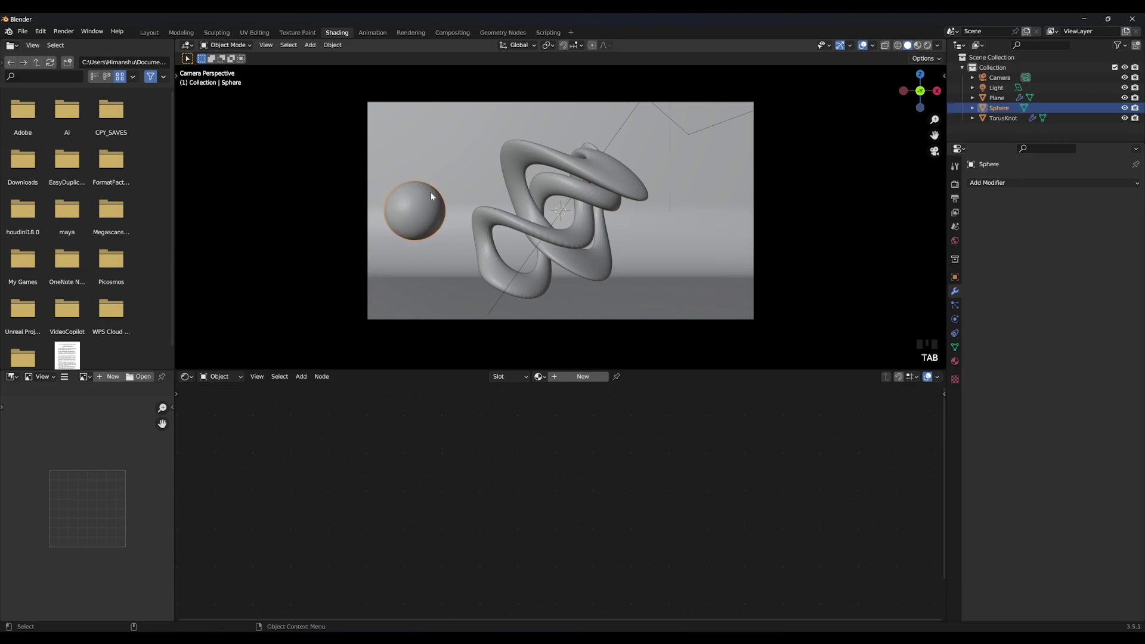
Step: Move the sphere about 30 m along the Y axis, out of the camera view
{"action": "left_click", "coordinate": [424, 209]}
{"action": "key", "text": "g"}
{"action": "left_click", "coordinate": [923, 306]}
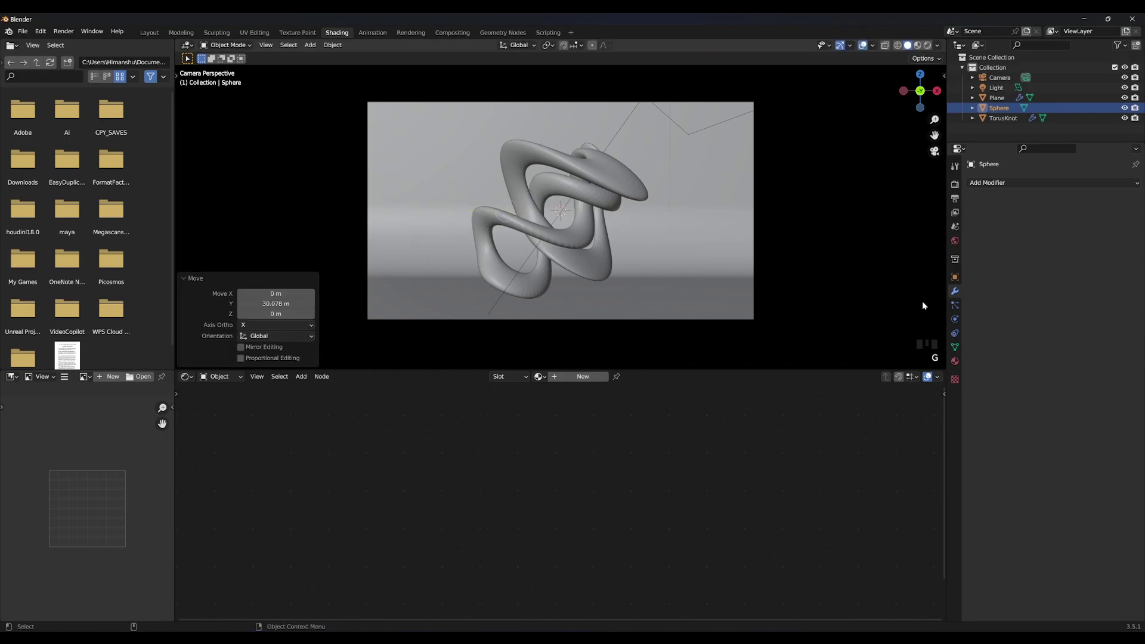
Step: Add a Hair particle system to the torus knot and set its Number to 150
{"action": "left_click", "coordinate": [607, 255]}
{"action": "left_click", "coordinate": [955, 305]}
{"action": "left_click", "coordinate": [1135, 183]}
{"action": "left_click", "coordinate": [1097, 238]}
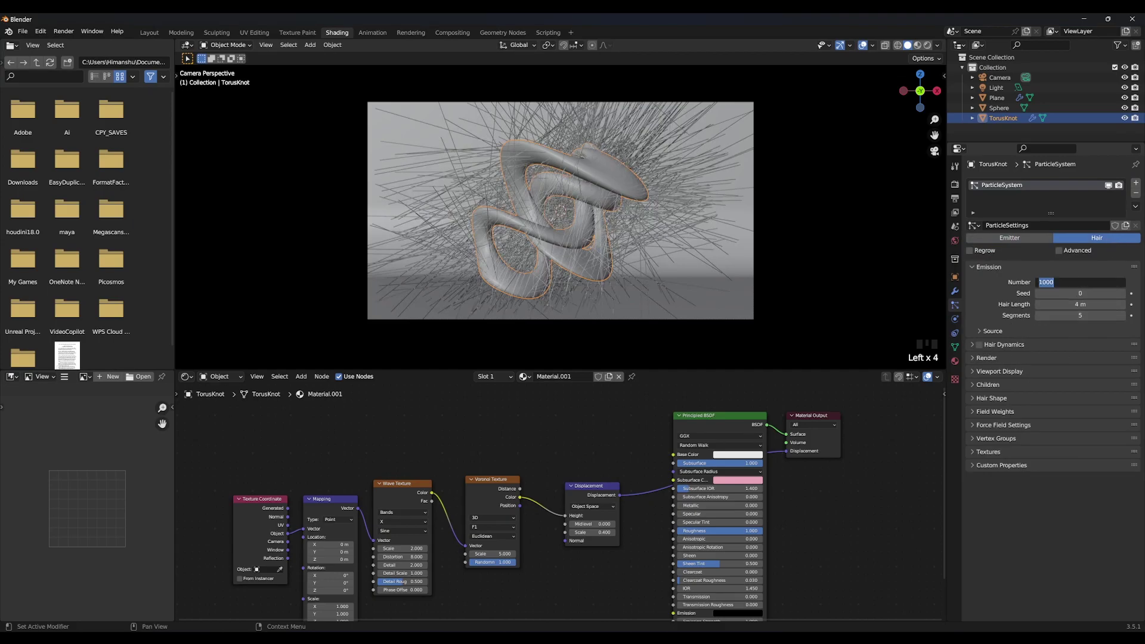
{"action": "type", "text": "150"}
{"action": "key", "text": "Return"}
Step: Render the torus knot's particles as Object, with Sphere as the Instance Object
{"action": "left_click", "coordinate": [986, 358]}
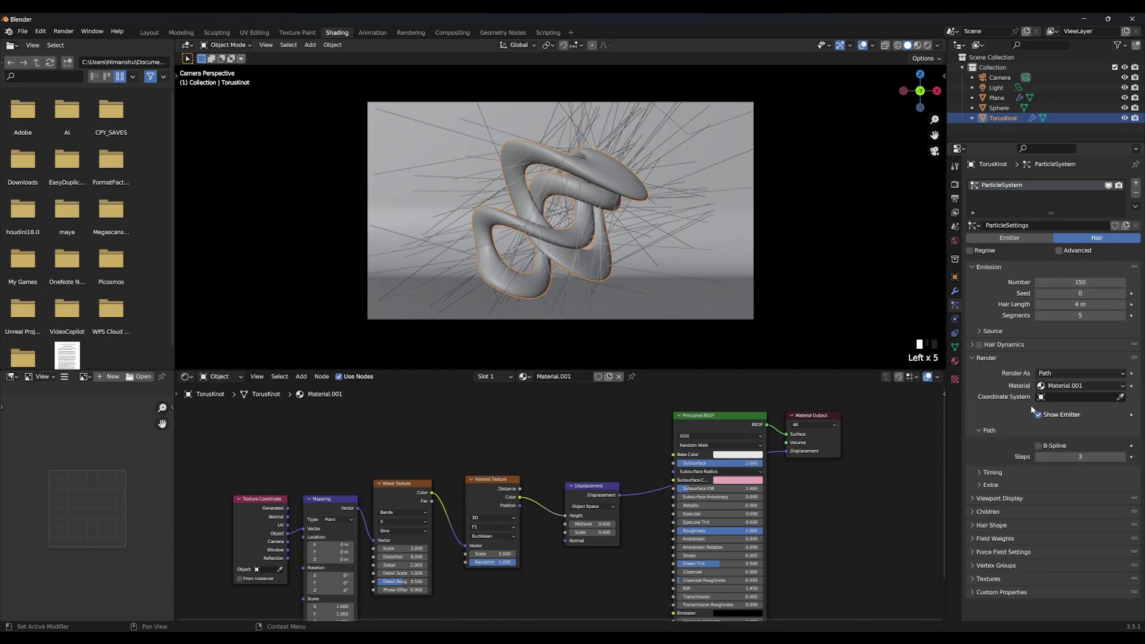
{"action": "left_click", "coordinate": [1081, 373]}
{"action": "left_click", "coordinate": [1066, 396]}
{"action": "left_click", "coordinate": [1073, 448]}
{"action": "left_click", "coordinate": [1054, 490]}
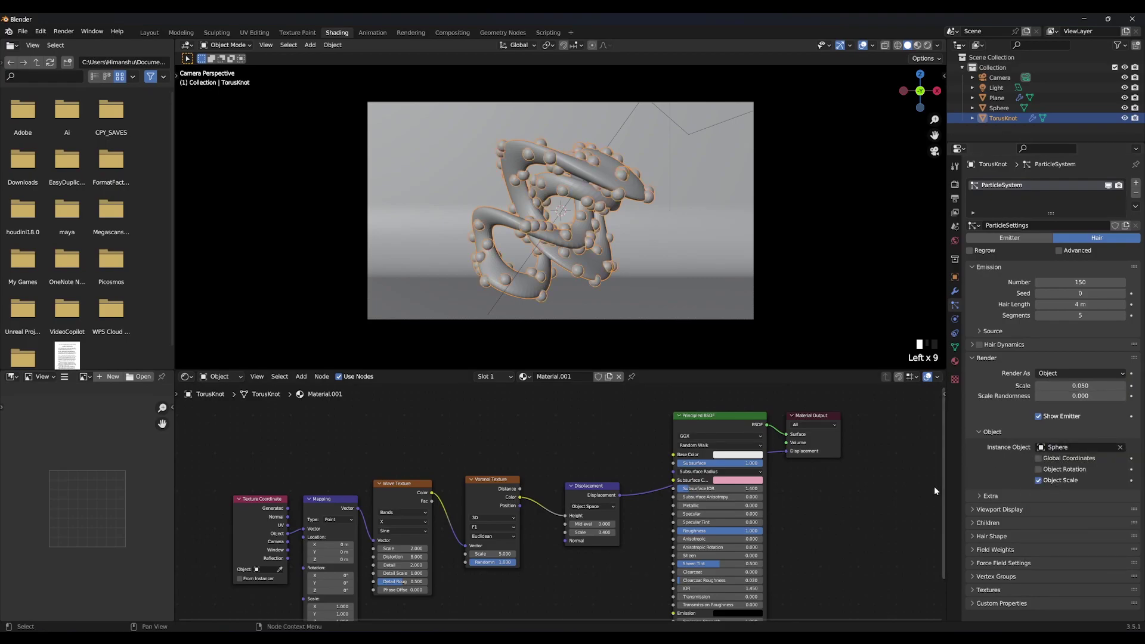
Step: Move the ParticleSystem modifier to the top of the torus knot's modifier stack, above SimpleDeform
{"action": "left_click", "coordinate": [954, 189]}
{"action": "left_click", "coordinate": [955, 291]}
{"action": "left_click_drag", "start_coordinate": [1134, 430], "coordinate": [1133, 200]}
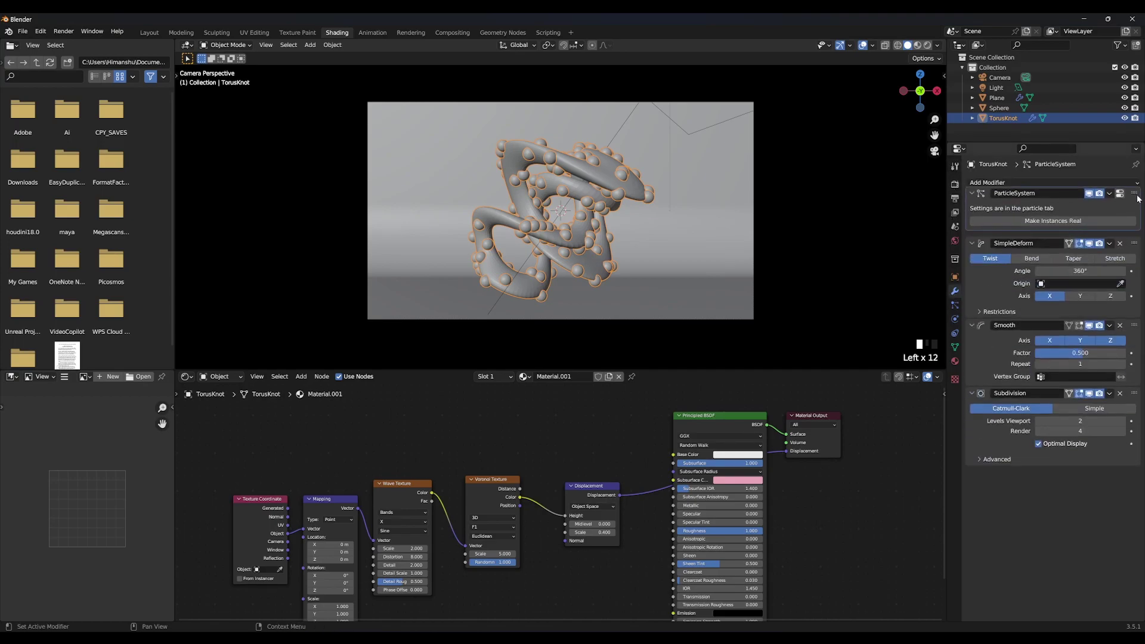
Step: Set the particles' Scale Randomness to 1 and their render Scale to 0.04
{"action": "left_click", "coordinate": [955, 305]}
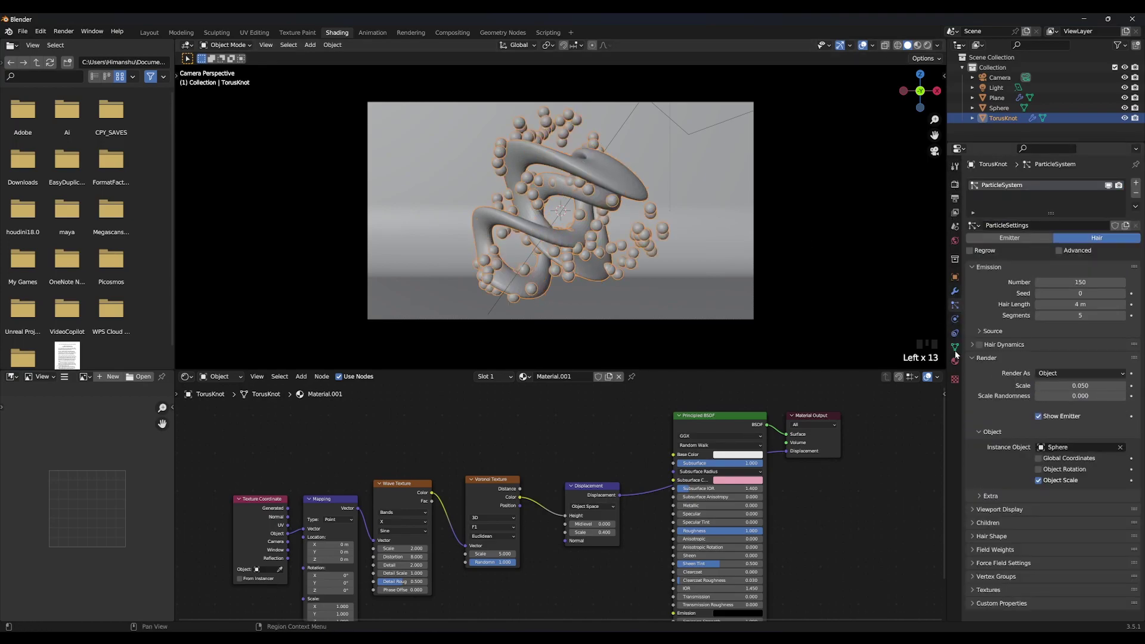
{"action": "left_click", "coordinate": [995, 509]}
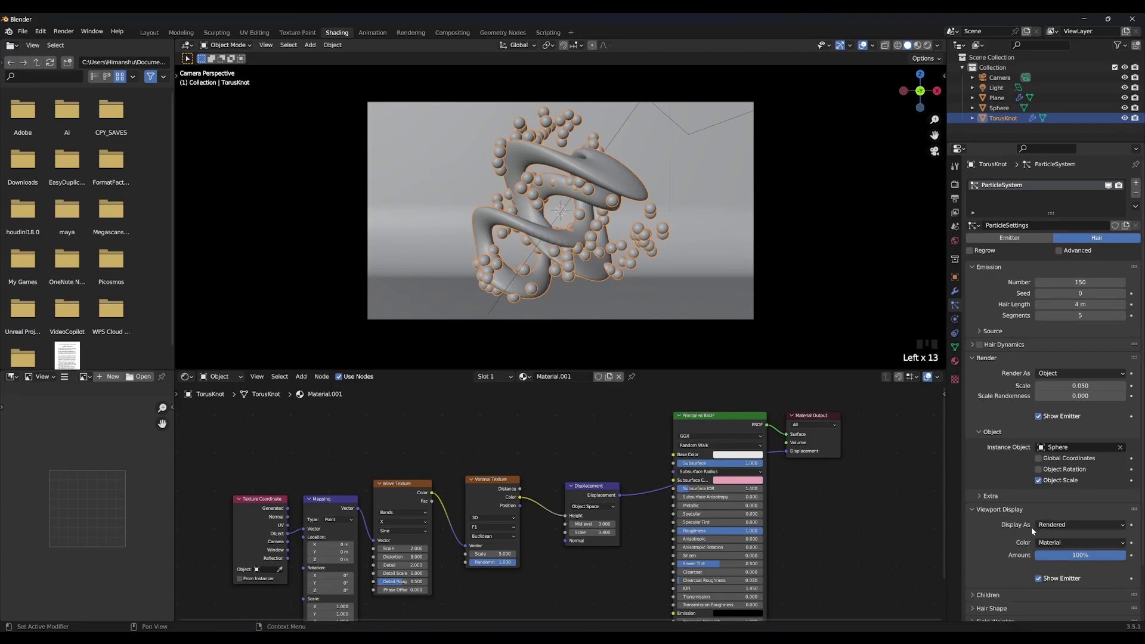
{"action": "scroll", "coordinate": [1014, 536], "scroll_direction": "down", "scroll_amount": 5}
{"action": "scroll", "coordinate": [999, 549], "scroll_direction": "up", "scroll_amount": 4}
{"action": "left_click_drag", "start_coordinate": [1044, 384], "coordinate": [1118, 384]}
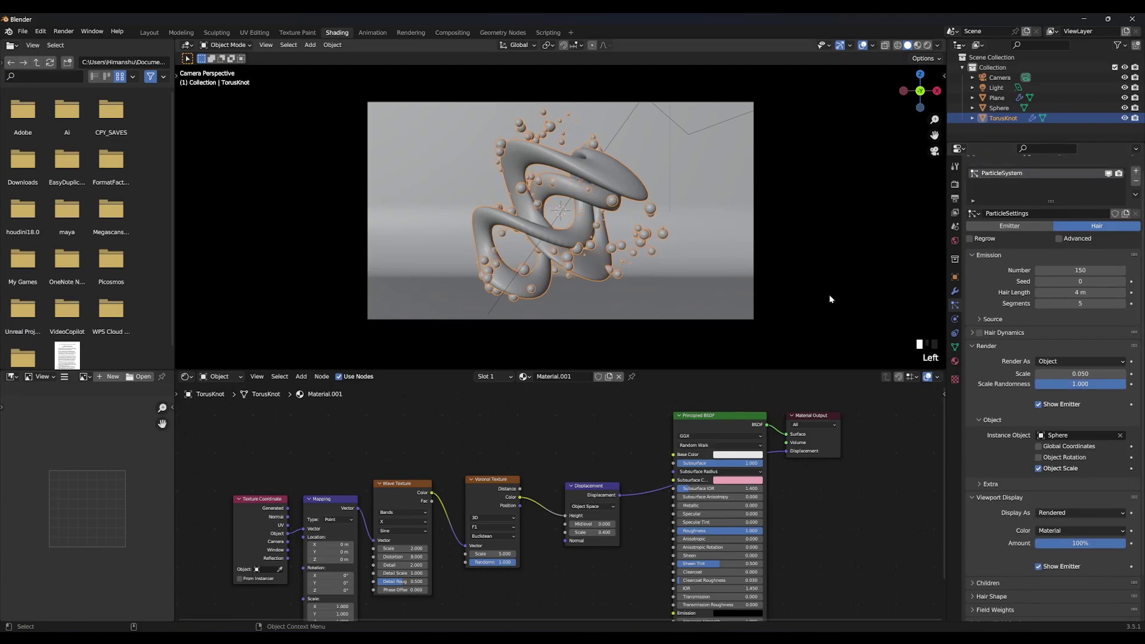
{"action": "type", "text": "0.0"}
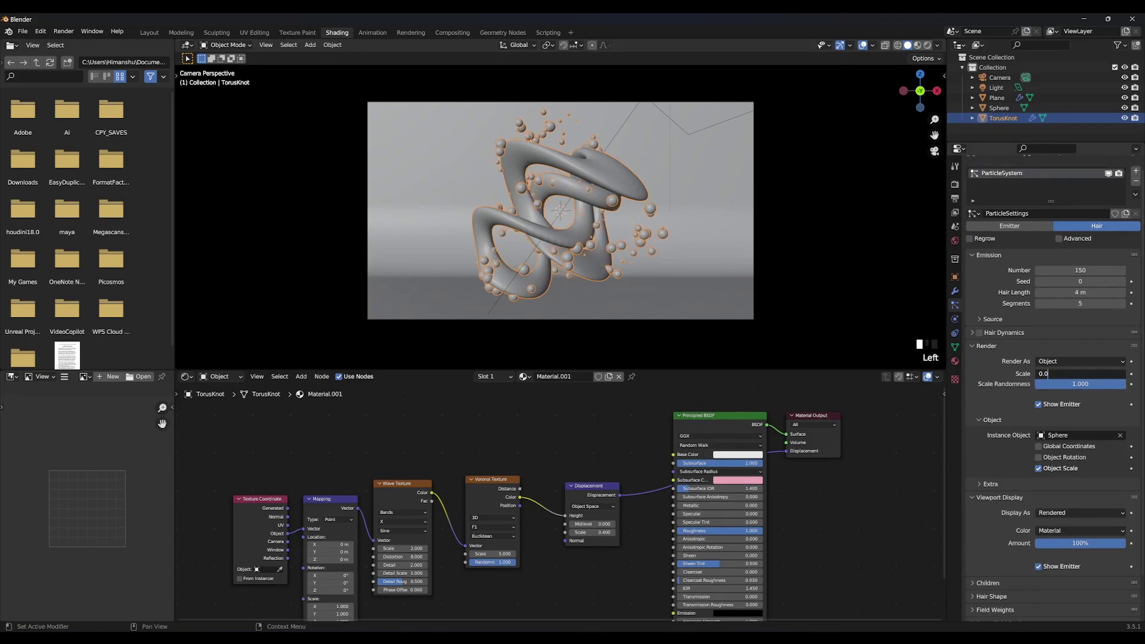
{"action": "type", "text": "4"}
{"action": "key", "text": "Return"}
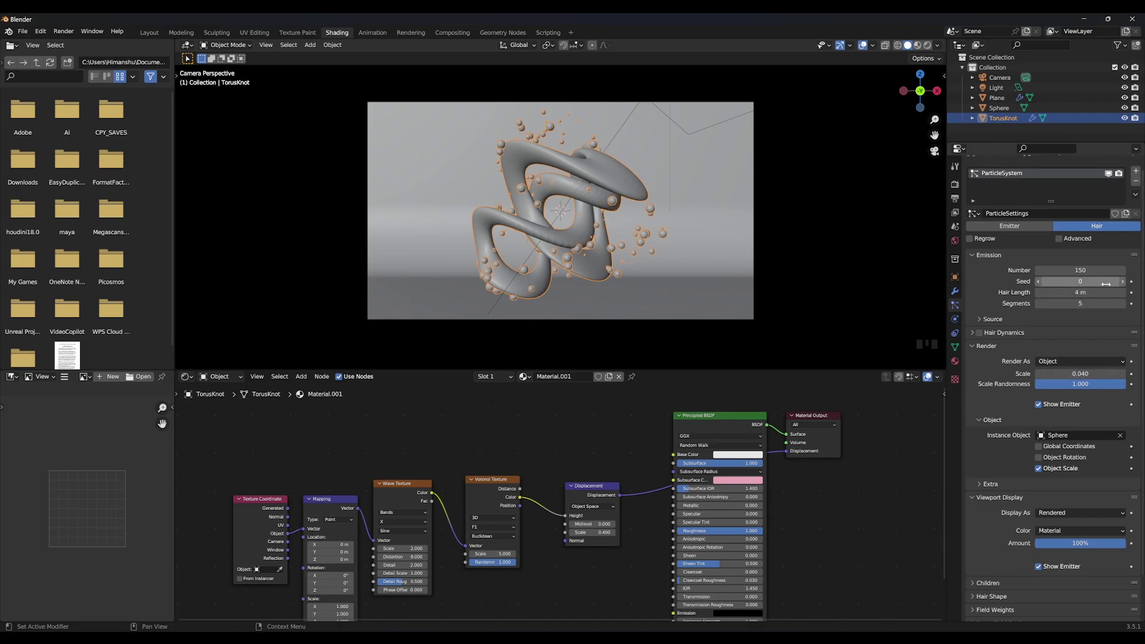
Step: Set the particle emission Seed to 13, comparing it with the neighbouring seed 12
{"action": "type", "text": "13"}
{"action": "key", "text": "Return"}
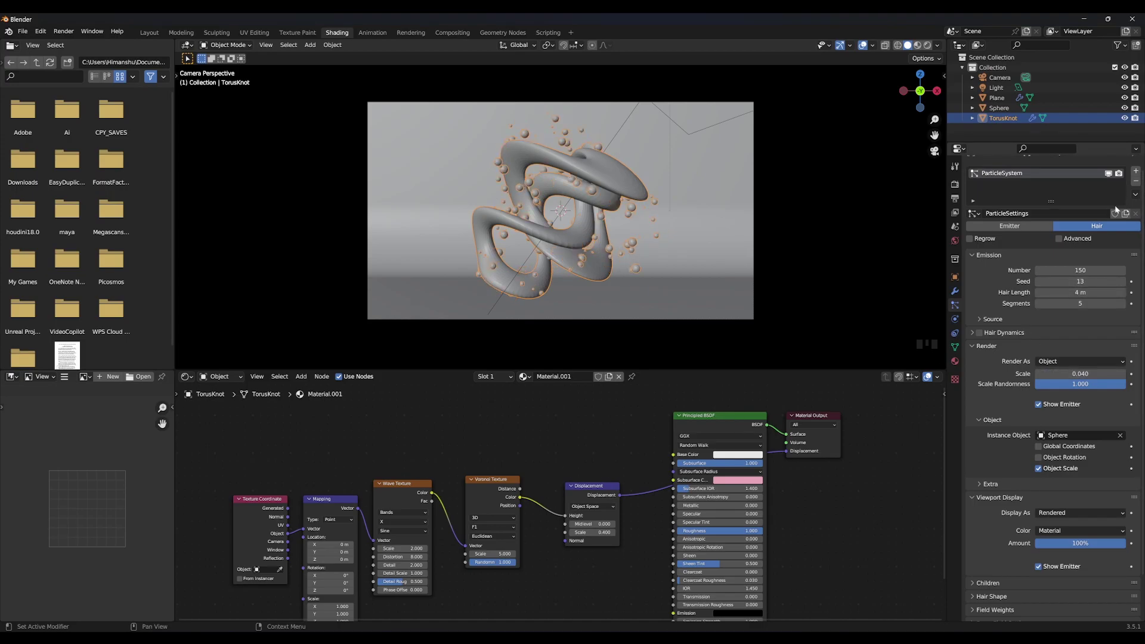
{"action": "left_click", "coordinate": [1038, 283]}
{"action": "left_click", "coordinate": [1121, 281]}
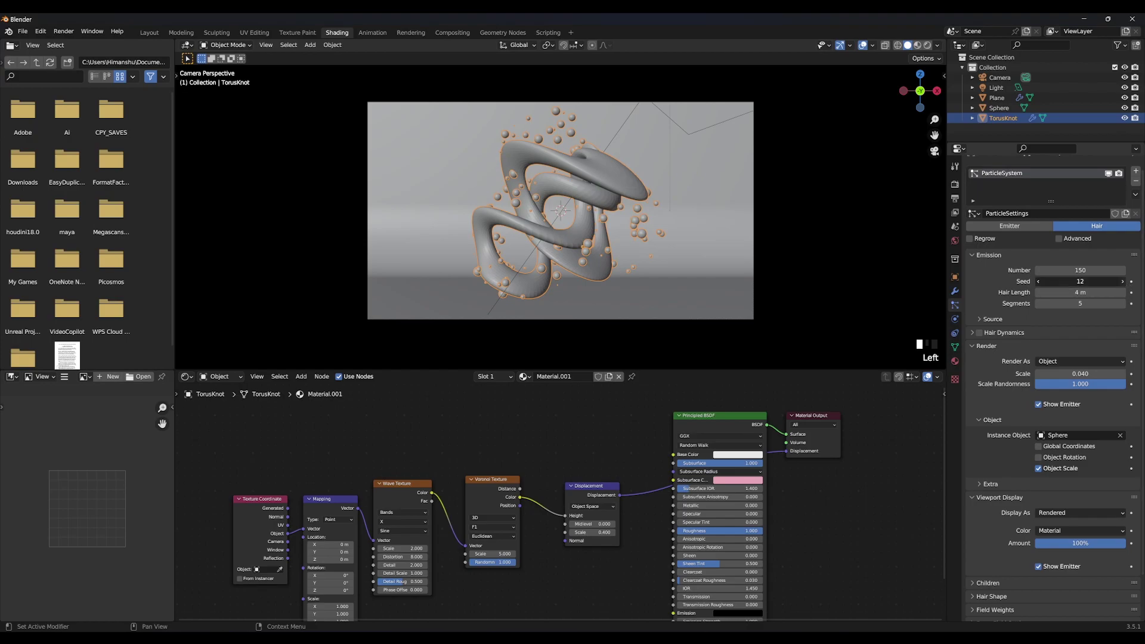
Step: Select the whole sphere mesh in Edit Mode and move it about 3.3 m along Y to shift the instances
{"action": "left_click", "coordinate": [636, 191]}
{"action": "key", "text": "Tab"}
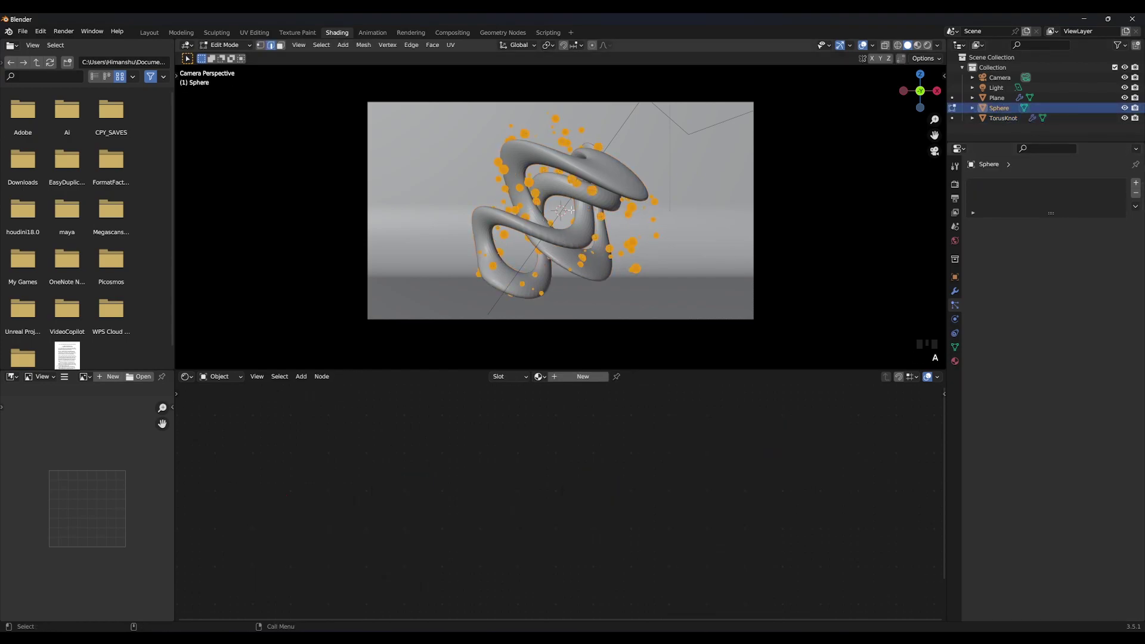
{"action": "key", "text": "g"}
{"action": "key", "text": "y"}
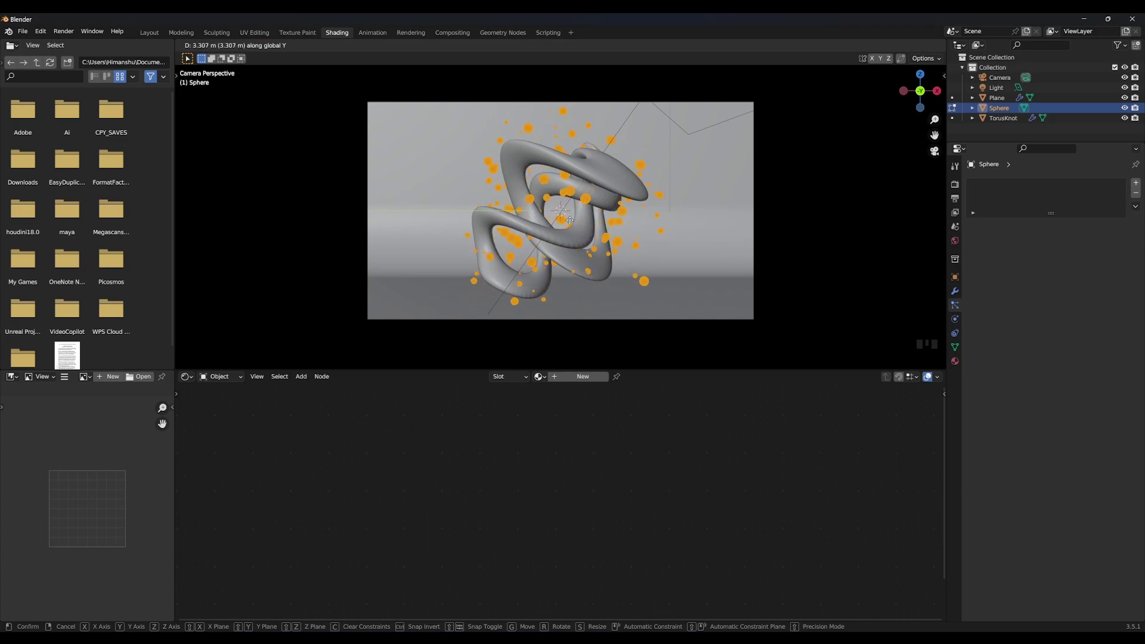
{"action": "left_click", "coordinate": [569, 220]}
{"action": "key", "text": "g"}
{"action": "key", "text": "y"}
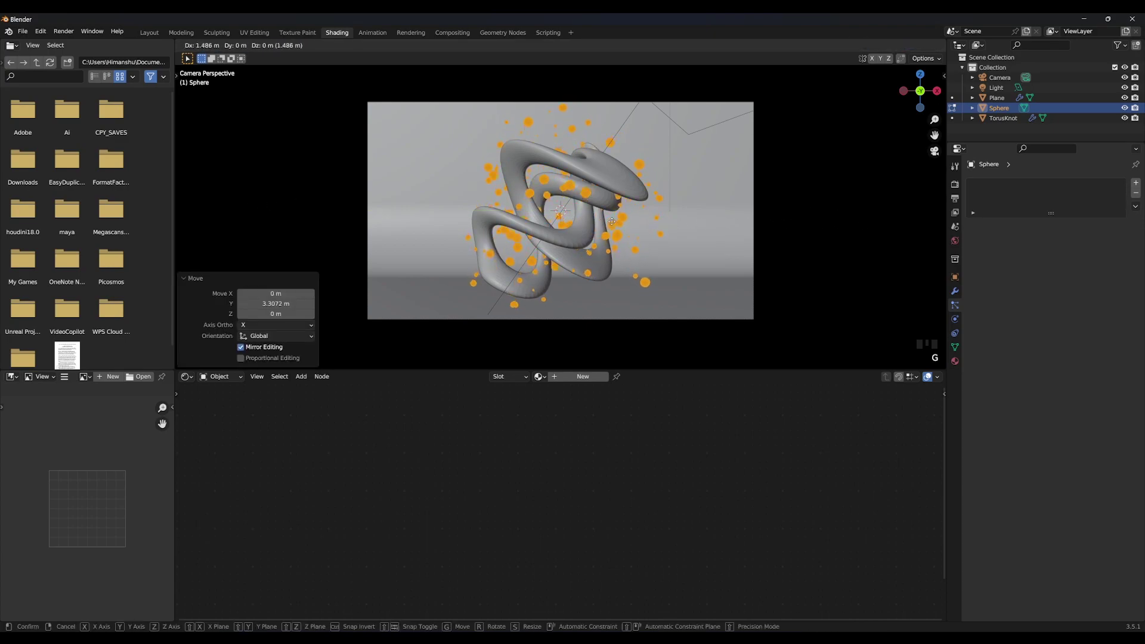
{"action": "left_click", "coordinate": [559, 219]}
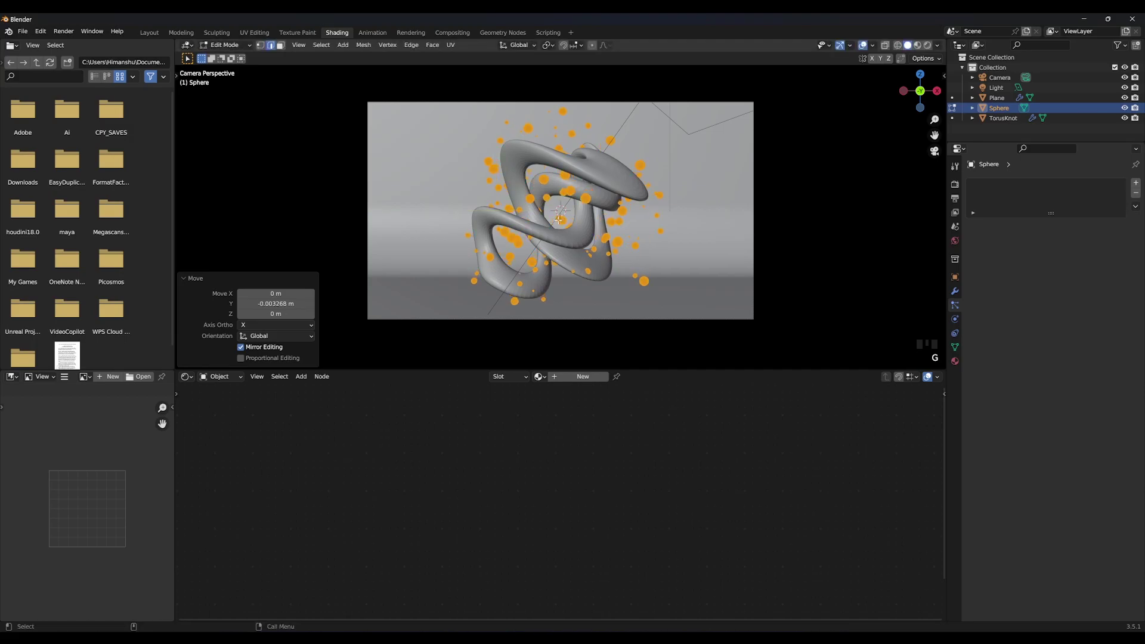
Step: Move the sphere mesh along the positive X axis to further offset the instanced spheres
{"action": "key", "text": "g"}
{"action": "key", "text": "x"}
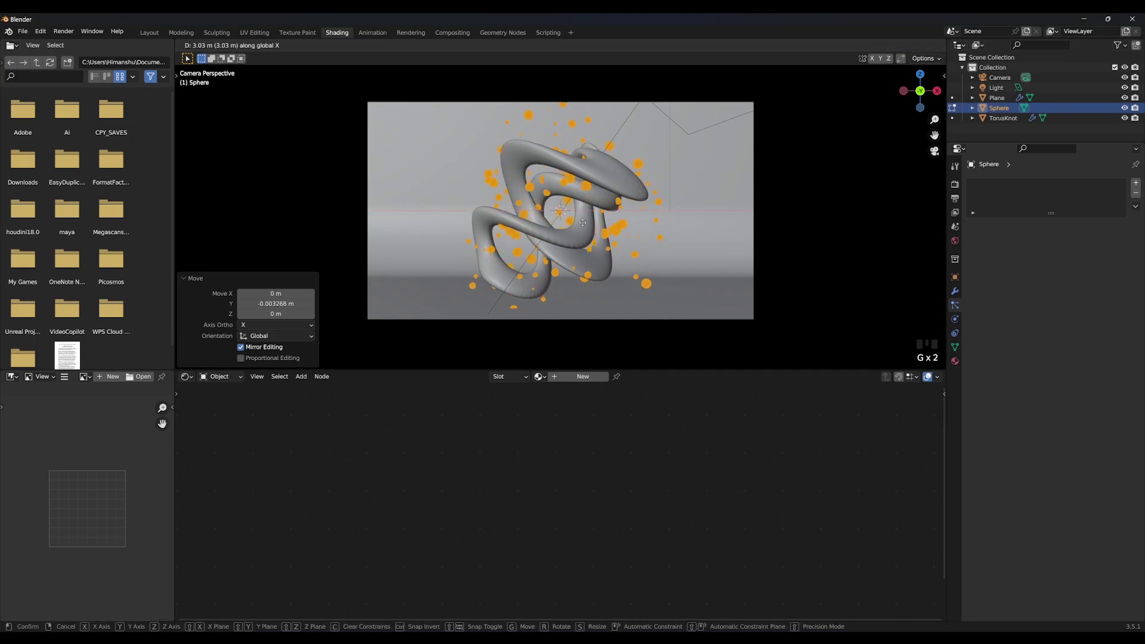
{"action": "left_click", "coordinate": [594, 224]}
Step: Create a new material for the sphere
{"action": "left_click", "coordinate": [582, 376]}
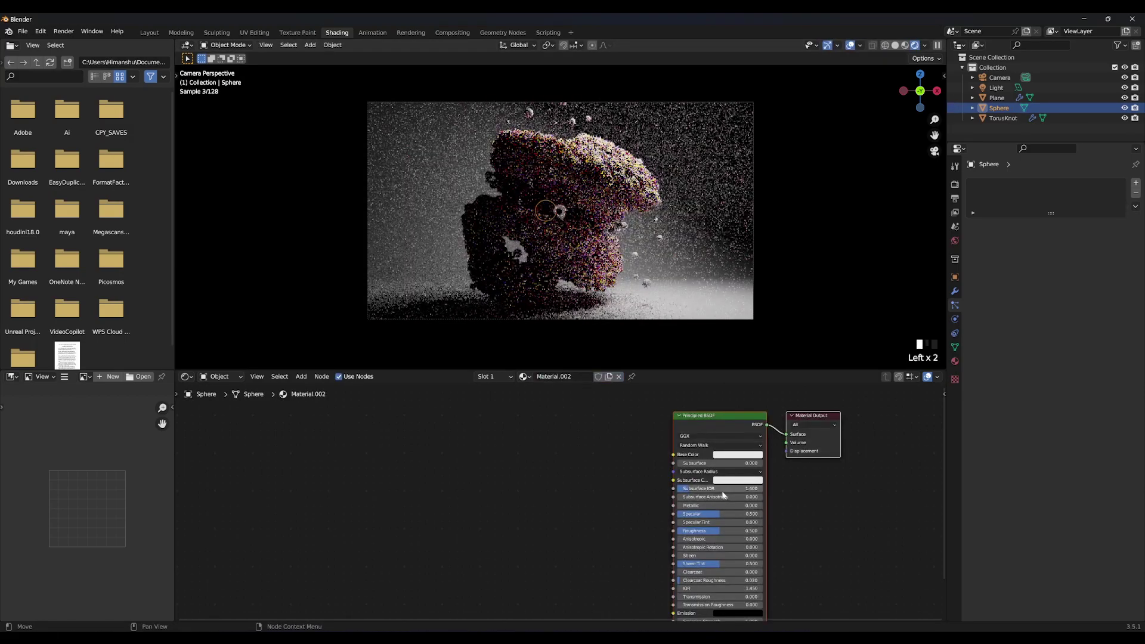
Step: Set the sphere material's Subsurface to 1, Specular to 0 and Roughness to 1
{"action": "left_click_drag", "start_coordinate": [686, 463], "coordinate": [763, 463]}
{"action": "left_click_drag", "start_coordinate": [719, 514], "coordinate": [763, 530]}
{"action": "left_click", "coordinate": [596, 488]}
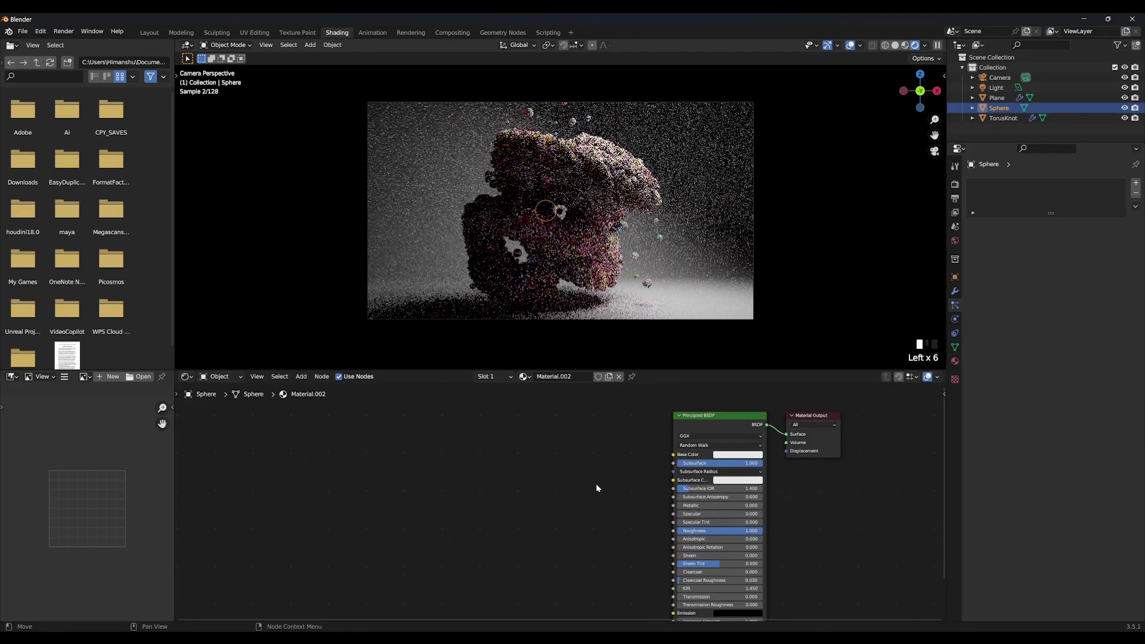
{"action": "key", "text": "shift+a"}
{"action": "key", "text": "c"}
{"action": "left_click", "coordinate": [647, 580]}
{"action": "left_click", "coordinate": [516, 485]}
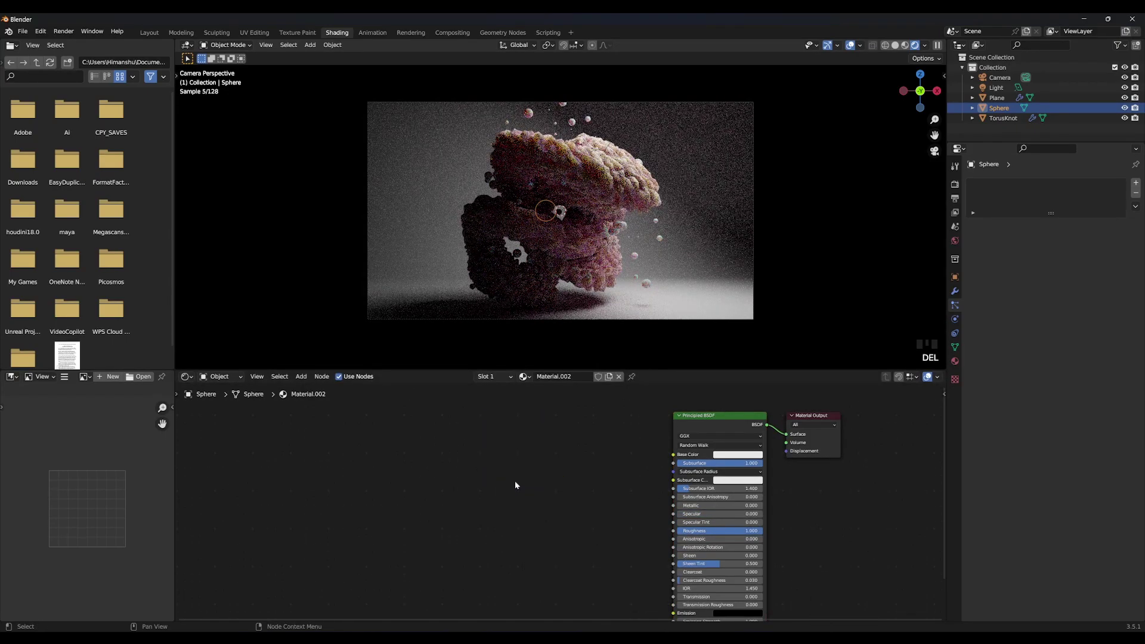
Step: Add a ColorRamp node beside the Principled BSDF in the sphere material
{"action": "key", "text": "shift+a"}
{"action": "left_click", "coordinate": [511, 420]}
{"action": "type", "text": "color"}
{"action": "left_click", "coordinate": [523, 444]}
{"action": "left_click", "coordinate": [517, 463]}
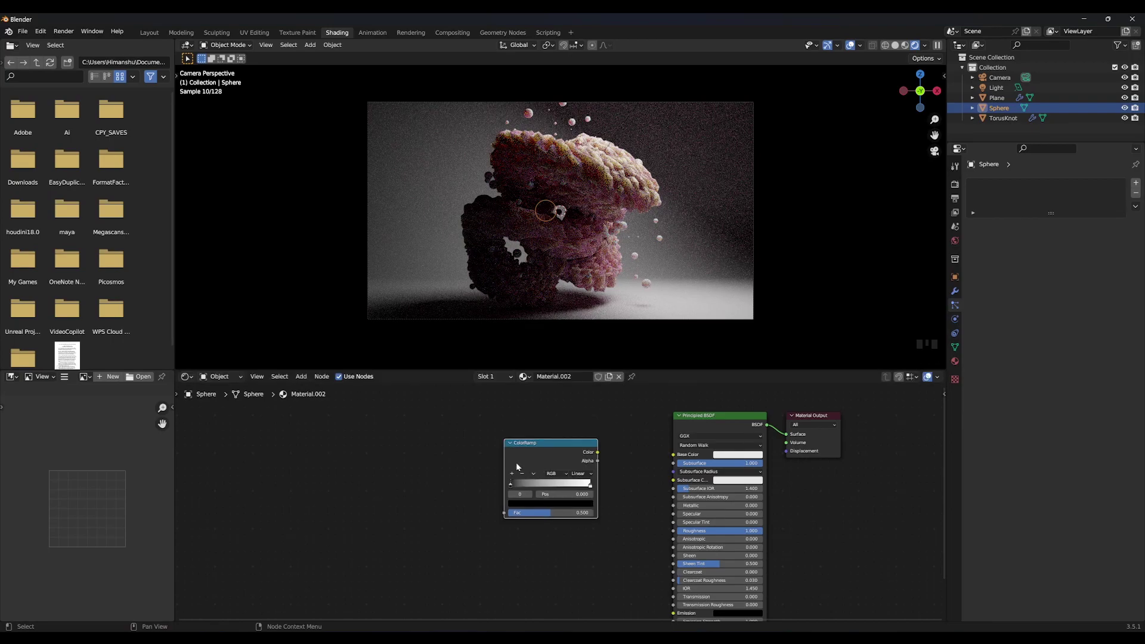
Step: Add an Object Info node, link its Random output to the ColorRamp Fac, and link the ramp Color to Subsurface Color
{"action": "key", "text": "shift+a"}
{"action": "type", "text": "OBJ"}
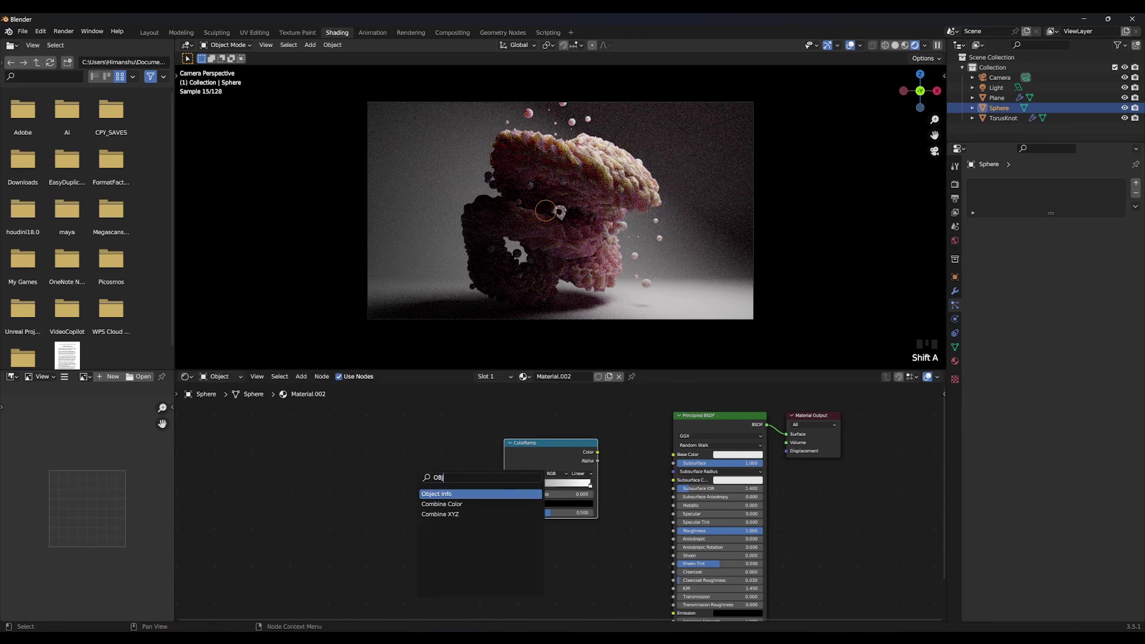
{"action": "key", "text": "Return"}
{"action": "left_click", "coordinate": [441, 485]}
{"action": "left_click_drag", "start_coordinate": [597, 452], "coordinate": [674, 480]}
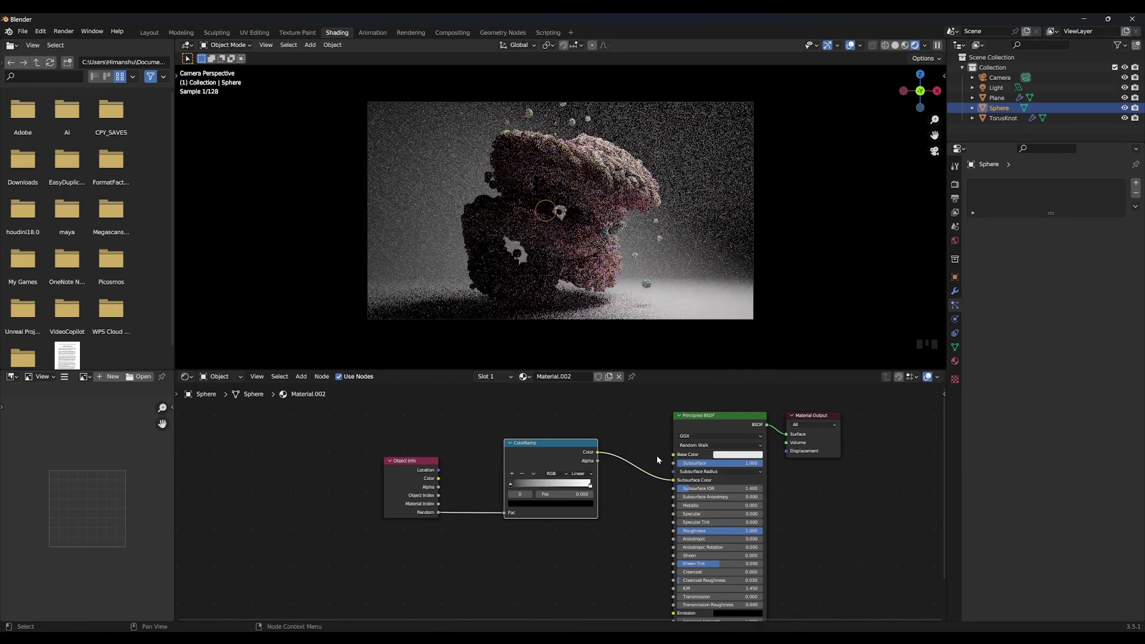
Step: Set the ColorRamp interpolation to Constant and spread four stops along it, at about 0, 0.272, 0.526 and 0.782
{"action": "scroll", "coordinate": [611, 466], "scroll_direction": "up", "scroll_amount": 3}
{"action": "left_click", "coordinate": [586, 465]}
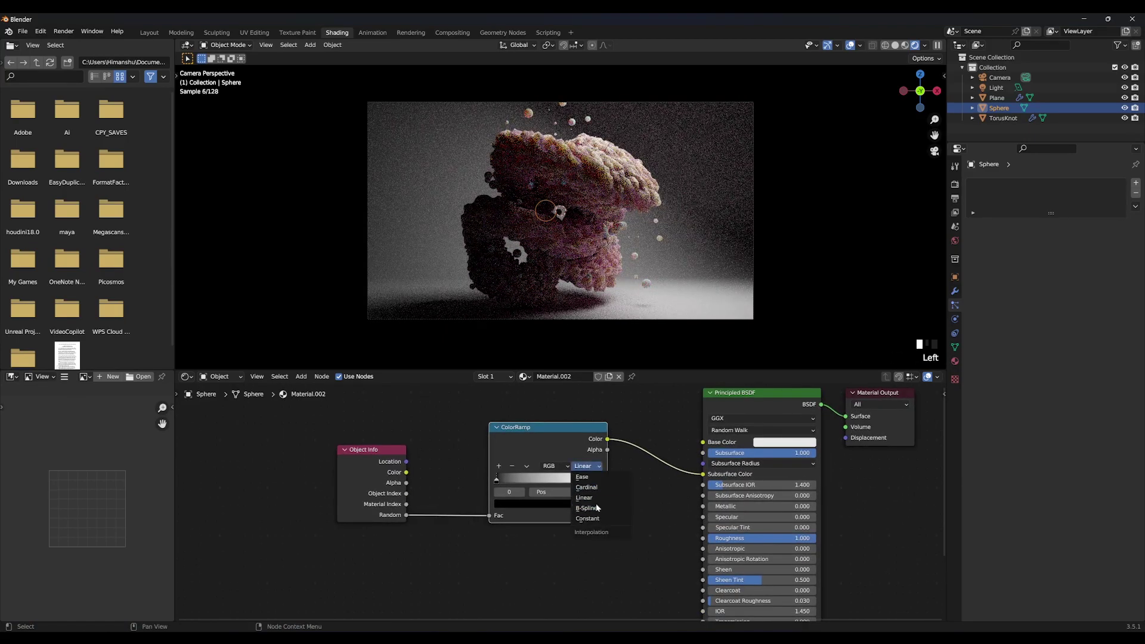
{"action": "left_click", "coordinate": [589, 518]}
{"action": "mouse_move", "coordinate": [599, 480]}
{"action": "left_mouse_down"}
{"action": "mouse_move", "coordinate": [611, 479]}
{"action": "mouse_move", "coordinate": [538, 490]}
{"action": "mouse_move", "coordinate": [594, 481]}
{"action": "left_mouse_up"}
{"action": "left_click", "coordinate": [512, 464]}
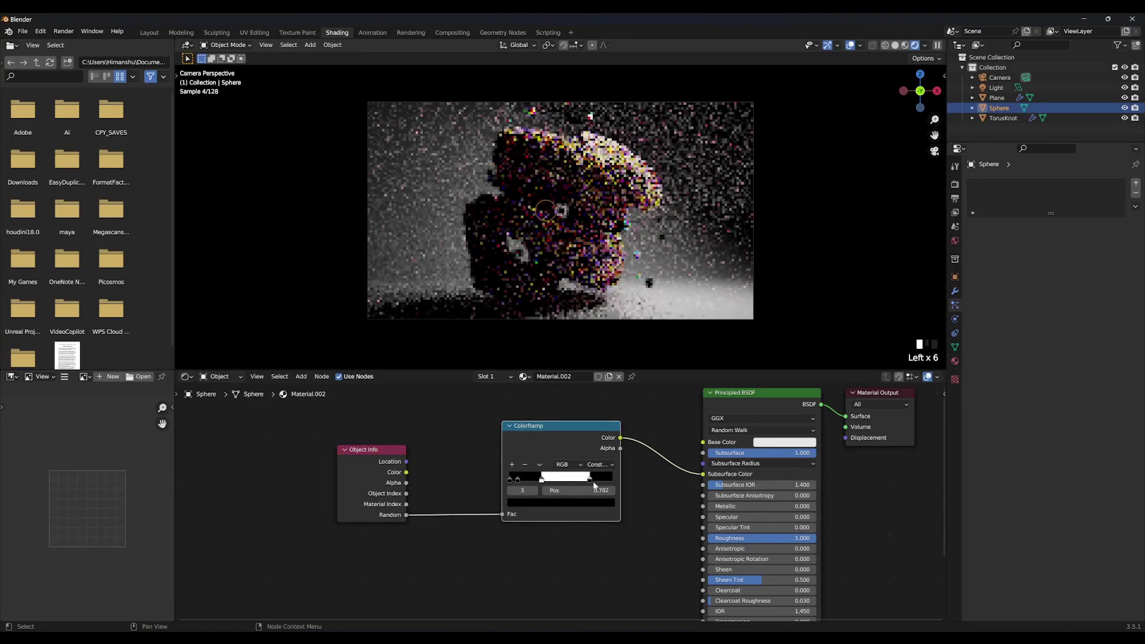
{"action": "left_click_drag", "start_coordinate": [524, 483], "coordinate": [538, 479]}
{"action": "left_click_drag", "start_coordinate": [538, 479], "coordinate": [585, 480]}
Step: Color the ColorRamp's first stop, at position 0, pink
{"action": "left_click", "coordinate": [537, 481]}
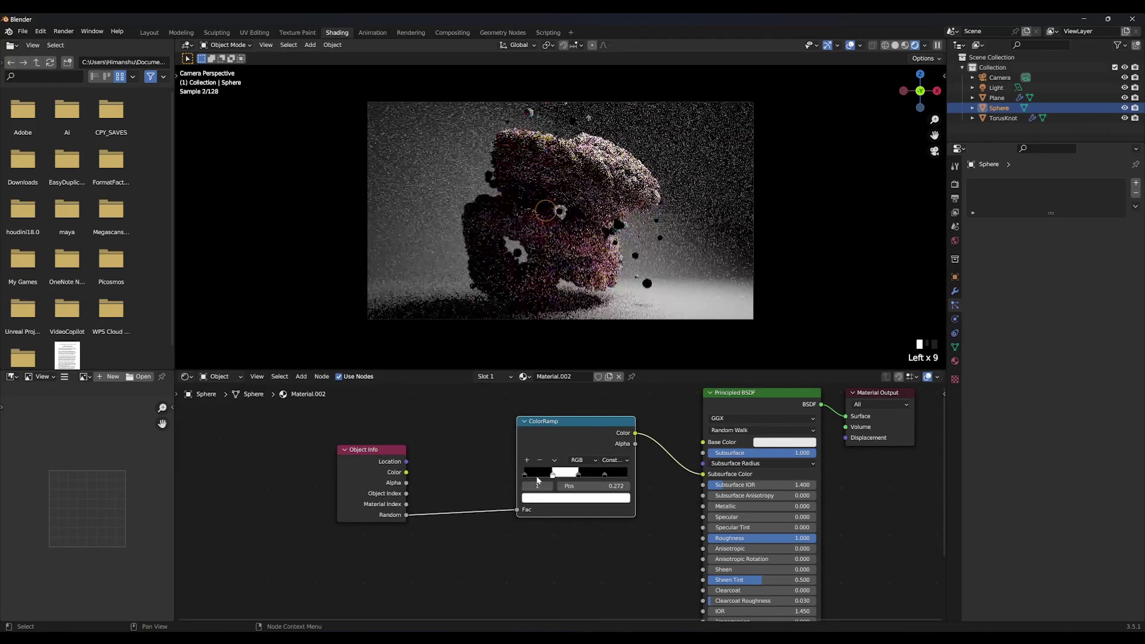
{"action": "left_click", "coordinate": [548, 486]}
{"action": "left_click", "coordinate": [549, 486]}
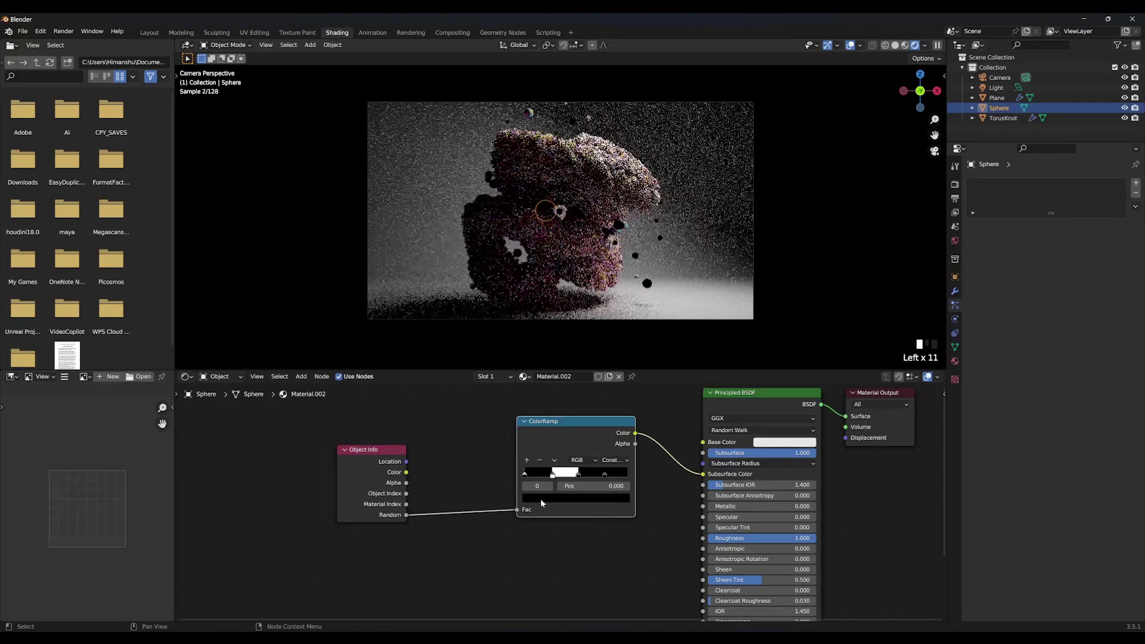
{"action": "left_click", "coordinate": [576, 498]}
{"action": "left_click_drag", "start_coordinate": [573, 404], "coordinate": [604, 360]}
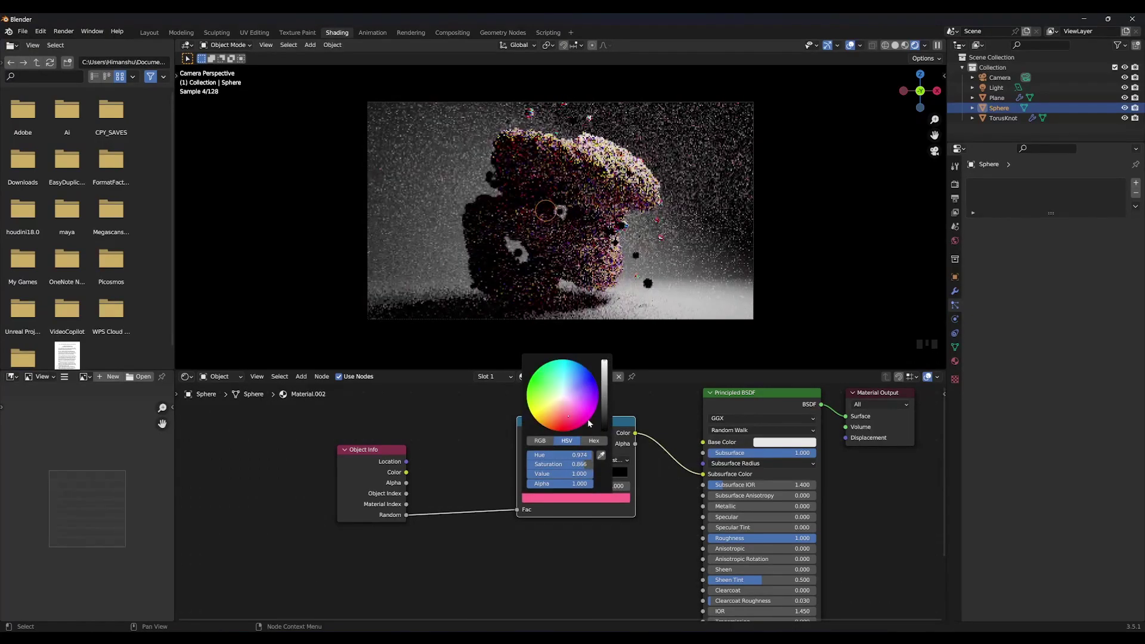
{"action": "left_click_drag", "start_coordinate": [583, 464], "coordinate": [565, 474]}
Step: Color the ramp stop at position 0.526 green with hue 0.303, saturation 0.925 and value 0.322
{"action": "left_click", "coordinate": [577, 475]}
{"action": "left_click", "coordinate": [585, 498]}
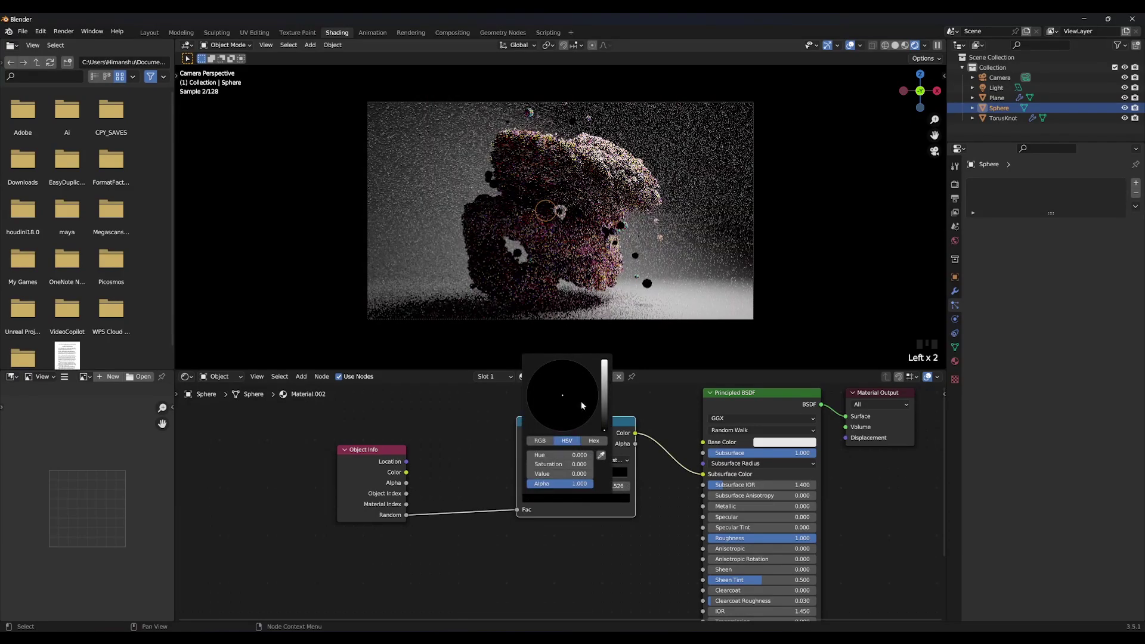
{"action": "left_click", "coordinate": [604, 366]}
{"action": "left_click", "coordinate": [536, 391]}
{"action": "left_click", "coordinate": [605, 388]}
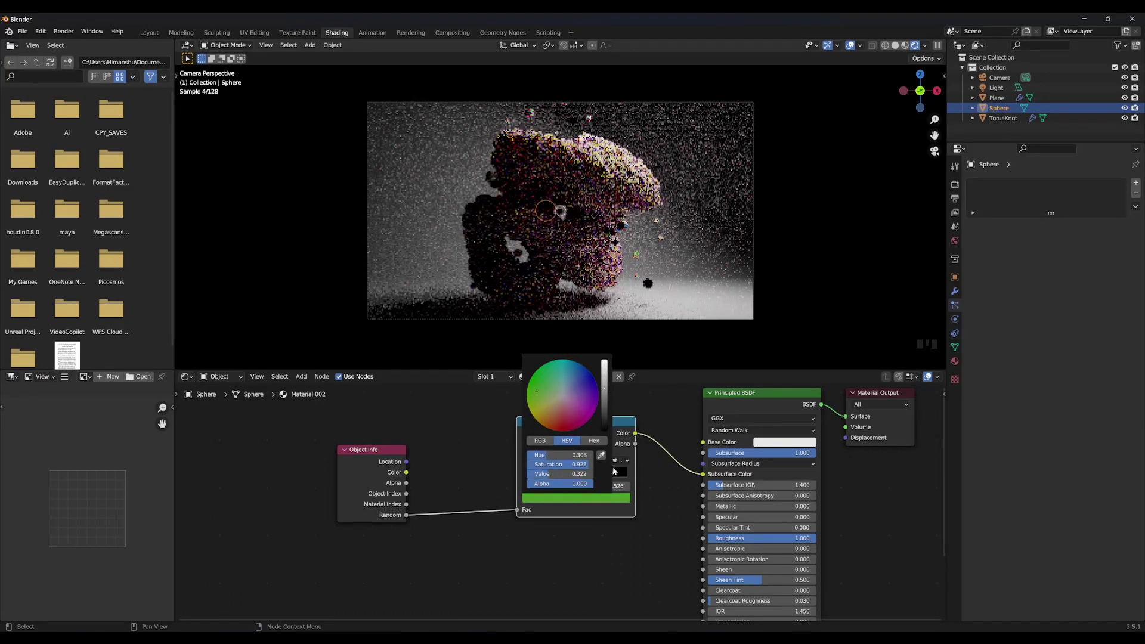
Step: Color the ramp stop at position 0.782 teal and deepen the pink of the first stop
{"action": "left_click", "coordinate": [607, 475]}
{"action": "left_click", "coordinate": [605, 498]}
{"action": "left_click", "coordinate": [604, 362]}
{"action": "left_click_drag", "start_coordinate": [578, 370], "coordinate": [604, 383]}
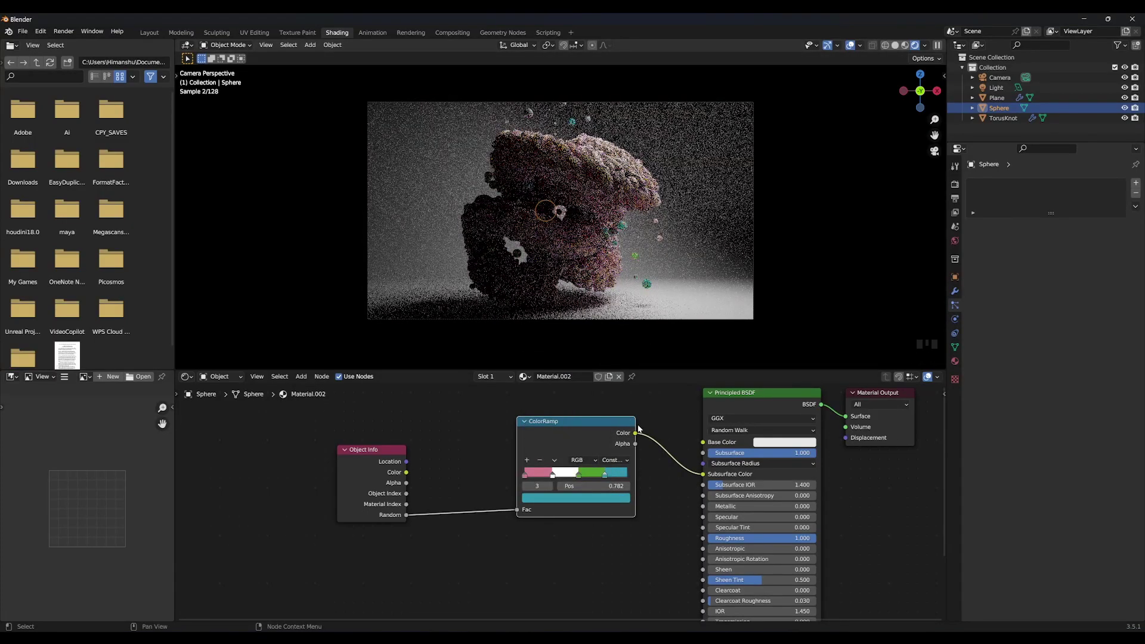
{"action": "left_click", "coordinate": [524, 475]}
{"action": "left_click", "coordinate": [575, 498]}
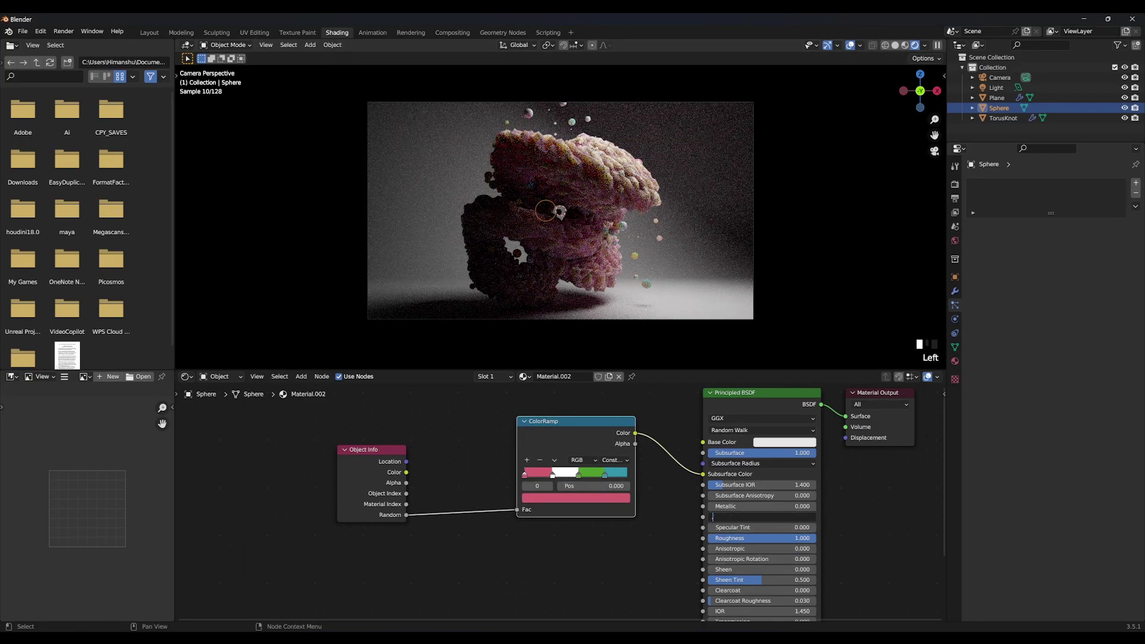
Step: Try a Specular of 0.1 on the sphere material, and settle on 0.5
{"action": "type", "text": ".1"}
{"action": "key", "text": "Return"}
{"action": "type", "text": ".5"}
{"action": "key", "text": "Return"}
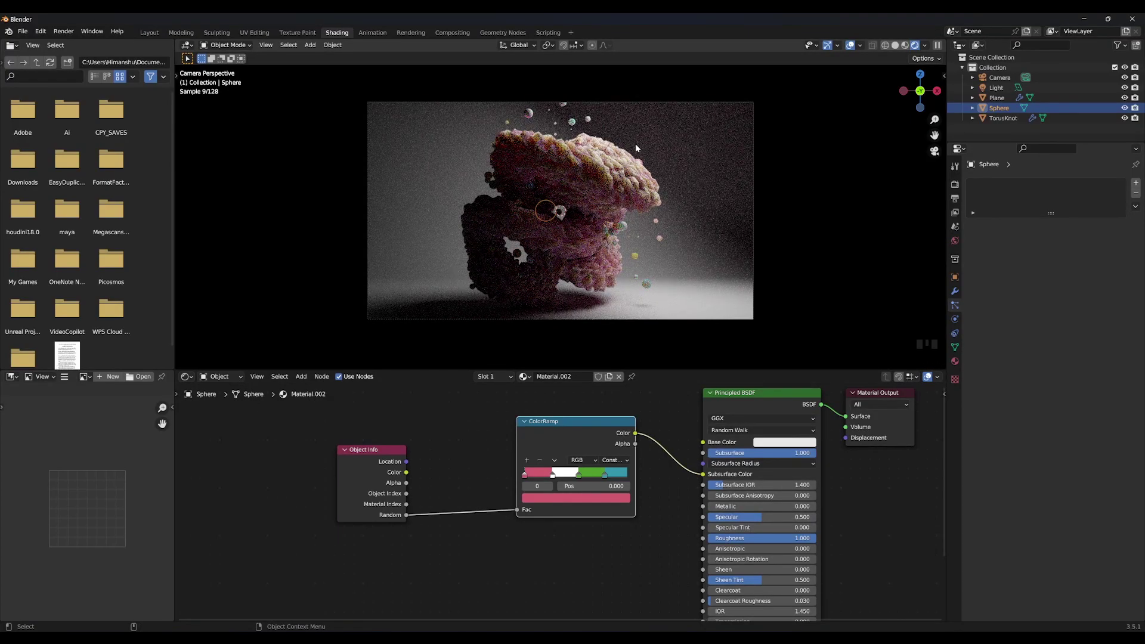
Step: Duplicate the area light and move the copy about -3.1 m on X, 3.2 m on Y and 3.2 m on Z
{"action": "left_click_drag", "start_coordinate": [742, 221], "coordinate": [580, 207], "text": "alt"}
{"action": "left_click", "coordinate": [642, 204]}
{"action": "key", "text": "shift+d"}
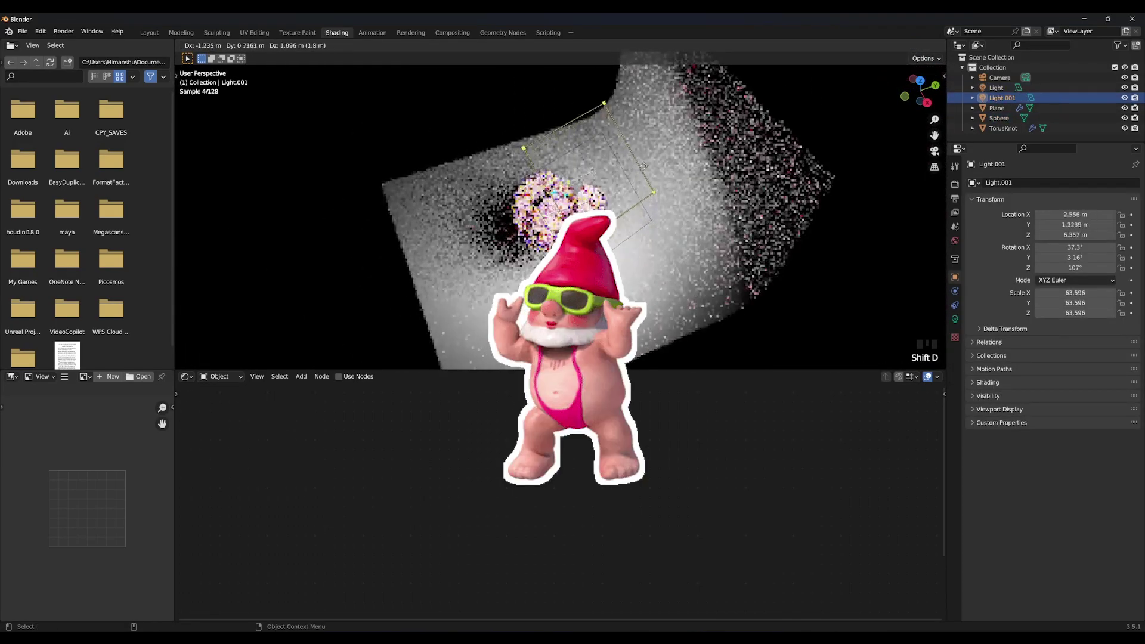
{"action": "left_click", "coordinate": [669, 114]}
Step: Set the duplicated light's power to 400 W and tint it cyan with hue 0.536 and saturation 0.79, viewed through the camera
{"action": "left_click", "coordinate": [954, 319]}
{"action": "double_click", "coordinate": [1079, 251]}
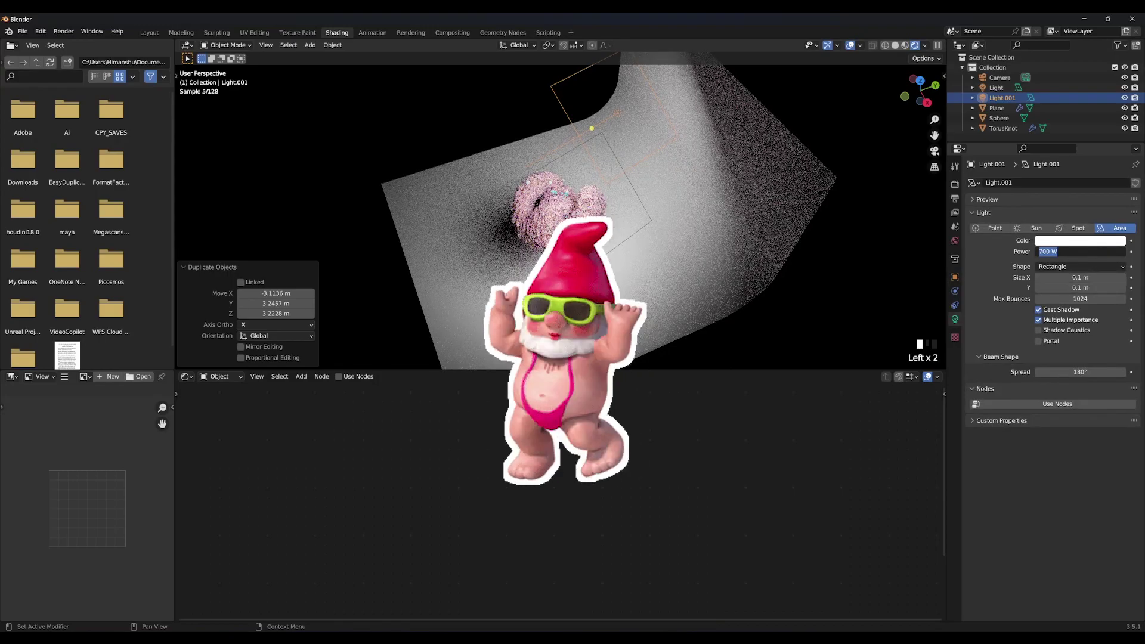
{"action": "type", "text": "400"}
{"action": "key", "text": "Return"}
{"action": "key", "text": "KP_0"}
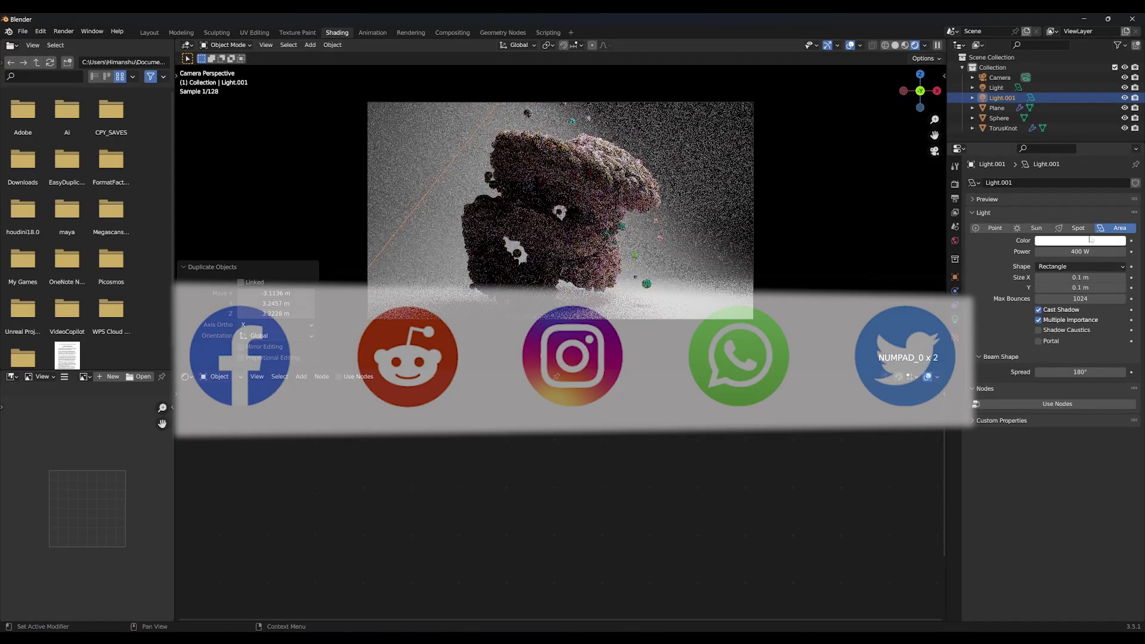
{"action": "left_click", "coordinate": [1080, 240]}
{"action": "left_click_drag", "start_coordinate": [1096, 167], "coordinate": [1076, 124]}
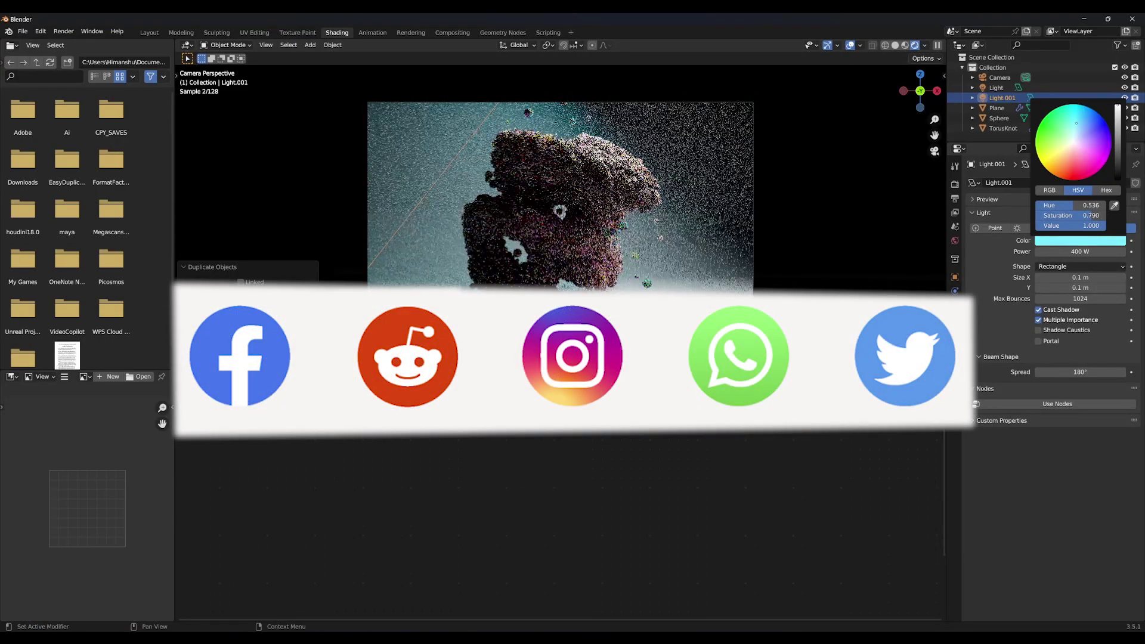
Step: Reduce the cyan light's power to 200 W and reposition it in the camera view
{"action": "left_click", "coordinate": [1079, 251]}
{"action": "type", "text": "200"}
{"action": "key", "text": "Return"}
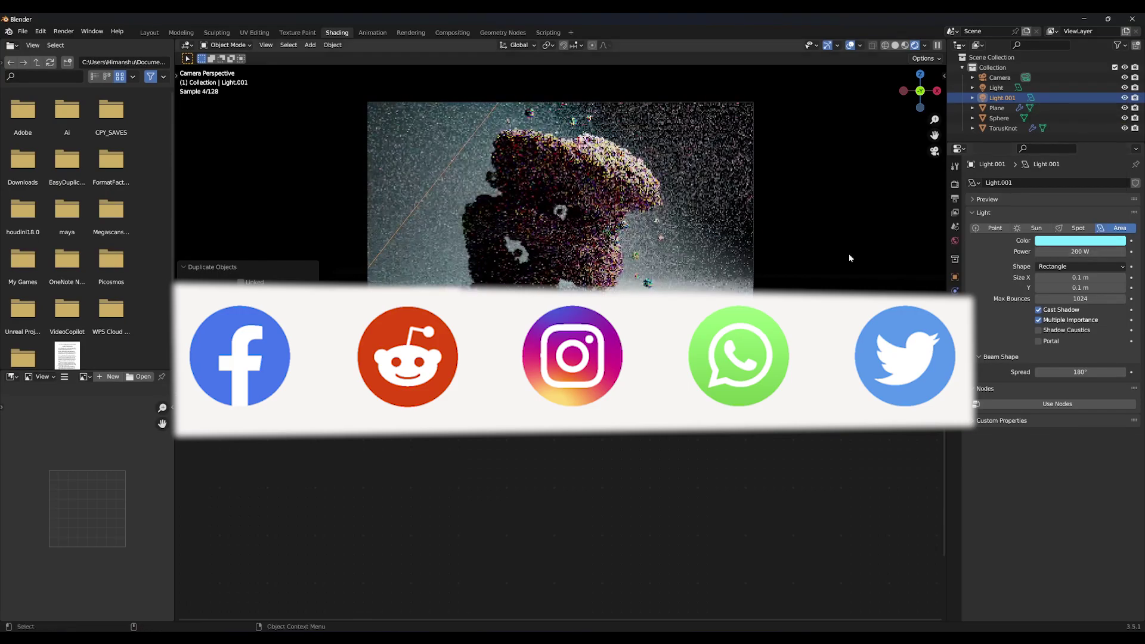
{"action": "key", "text": "g"}
{"action": "left_click", "coordinate": [705, 256]}
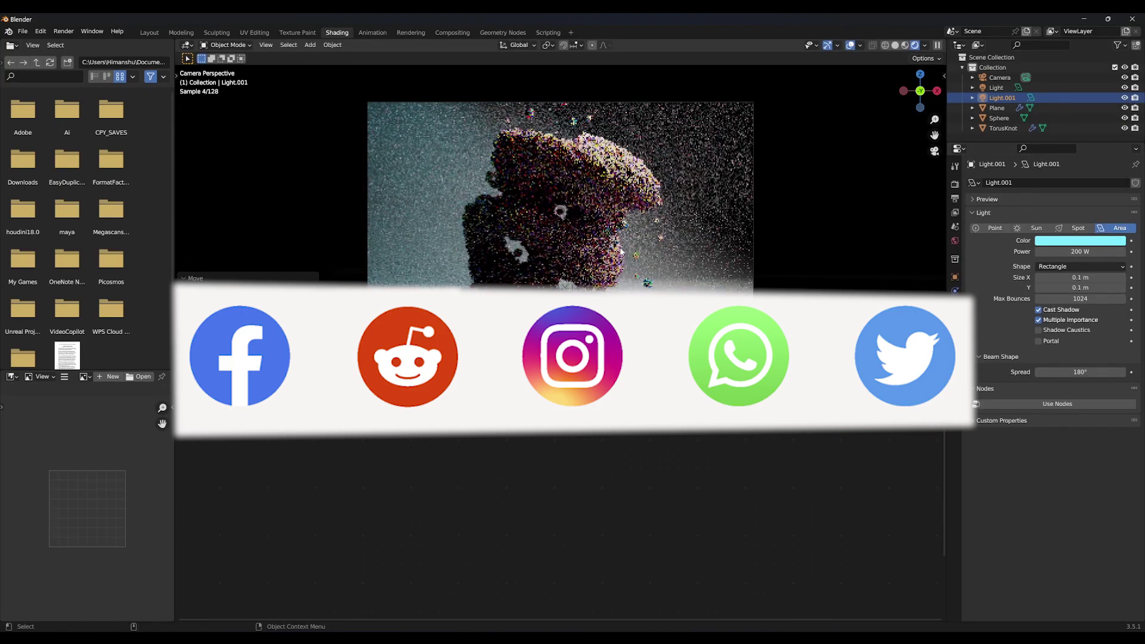
Step: Duplicate the original white area light, place the copy beside the backdrop, and set its power to 400 W
{"action": "left_click", "coordinate": [1076, 88]}
{"action": "left_click", "coordinate": [1080, 240]}
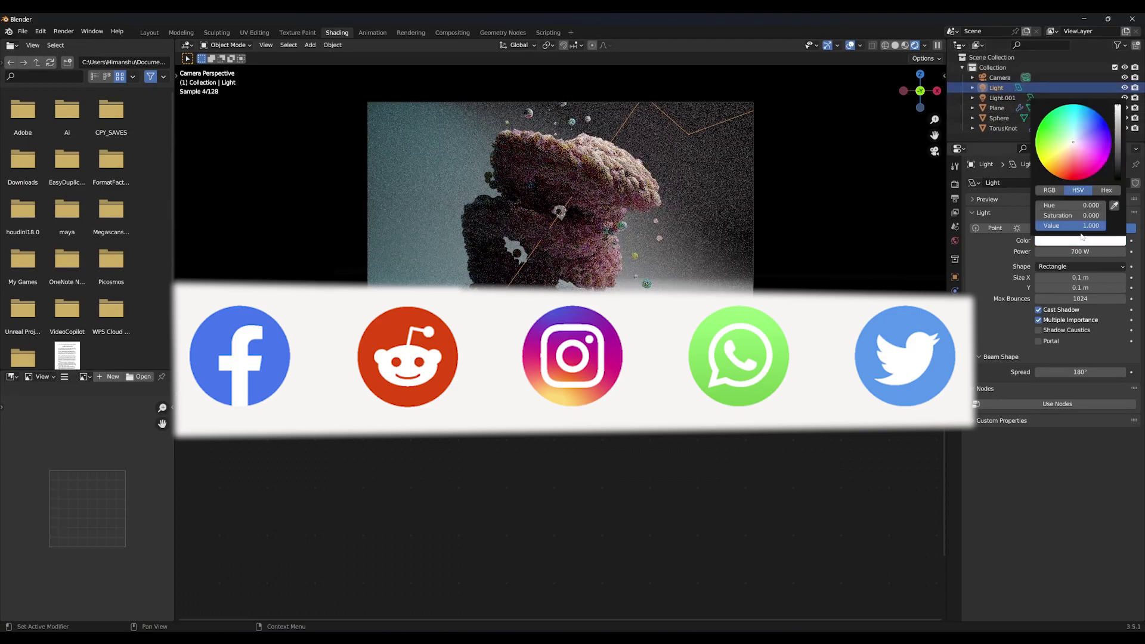
{"action": "key", "text": "ctrl+z"}
{"action": "middle_click_drag", "start_coordinate": [751, 230], "coordinate": [619, 220]}
{"action": "key", "text": "shift+d"}
{"action": "left_click", "coordinate": [704, 182]}
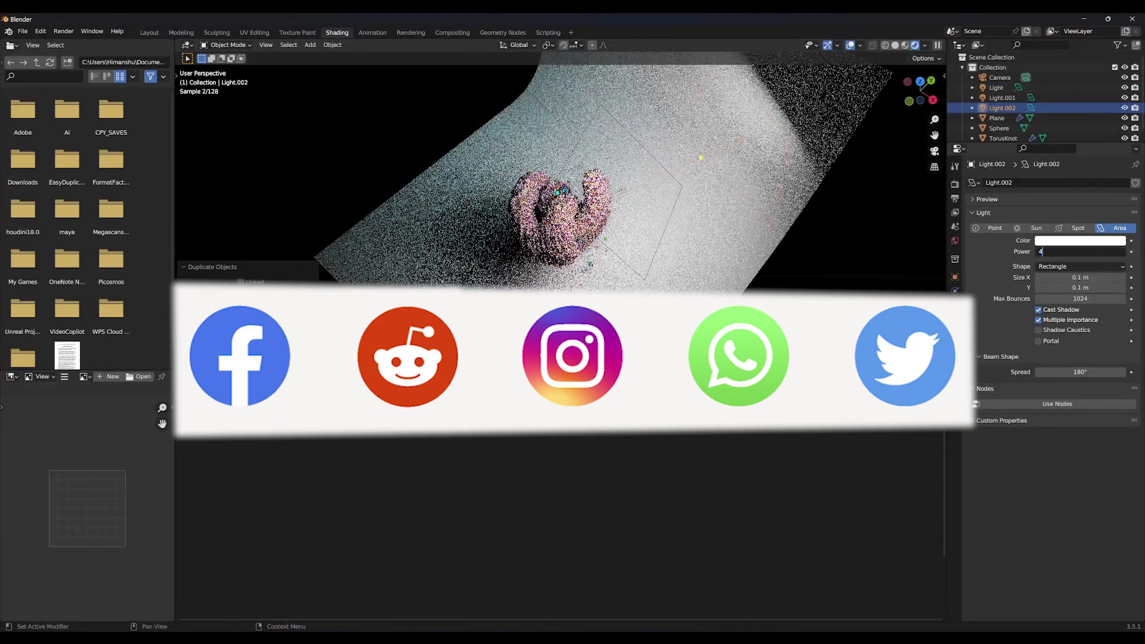
Step: Rotate the 400 W light, shift it about 4.1 m on X and -2.1 m on Z, and tint it pink
{"action": "key", "text": "r"}
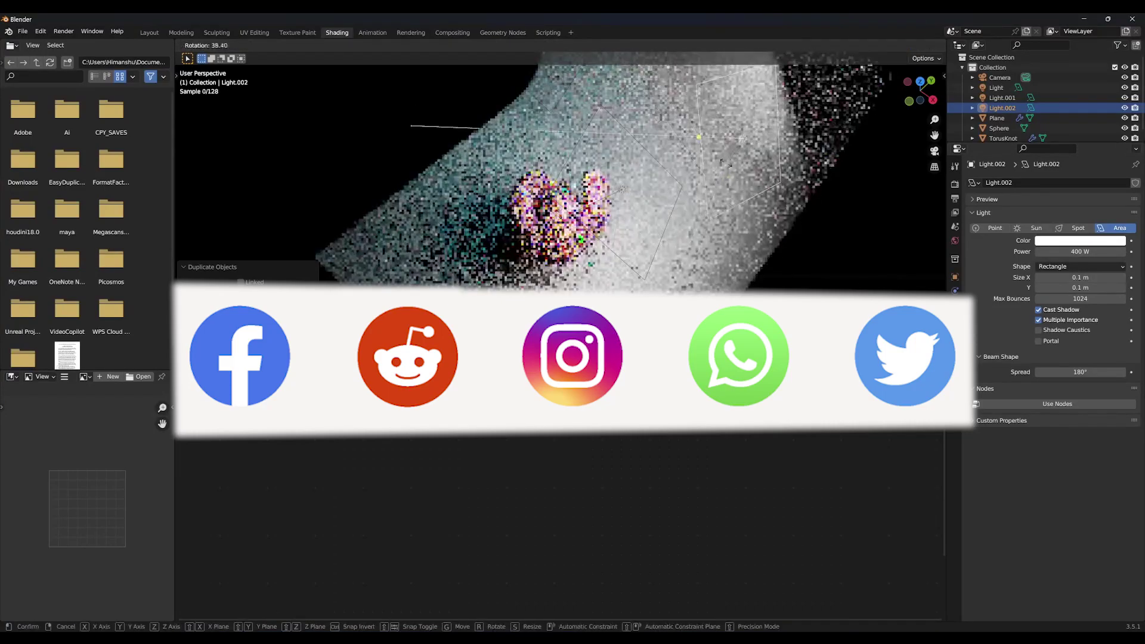
{"action": "left_click", "coordinate": [743, 164]}
{"action": "key", "text": "KP_0"}
{"action": "key", "text": "g"}
{"action": "left_click", "coordinate": [856, 213]}
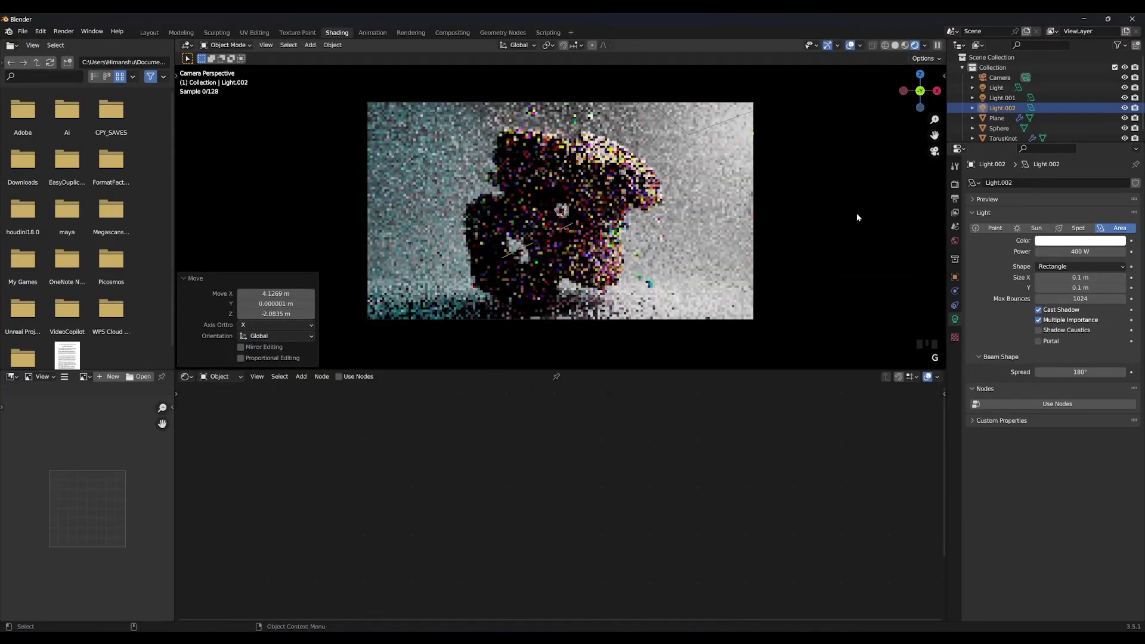
{"action": "left_click", "coordinate": [1078, 241]}
{"action": "left_click_drag", "start_coordinate": [1073, 142], "coordinate": [1077, 149]}
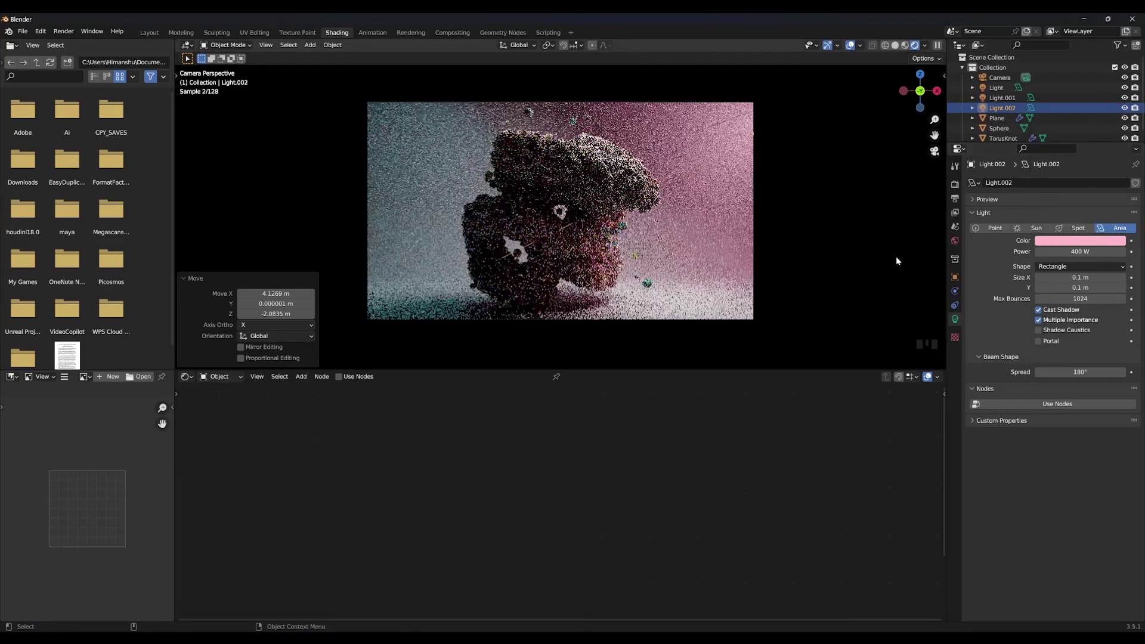
Step: Duplicate the original white light again, moving the copy about 2.6 m on X, -1.4 m on Y and -3.2 m on Z
{"action": "middle_click_drag", "start_coordinate": [637, 179], "coordinate": [620, 222]}
{"action": "scroll", "coordinate": [623, 218], "scroll_direction": "down", "scroll_amount": 4}
{"action": "left_click", "coordinate": [641, 175]}
{"action": "left_click", "coordinate": [643, 174]}
{"action": "key", "text": "shift+d"}
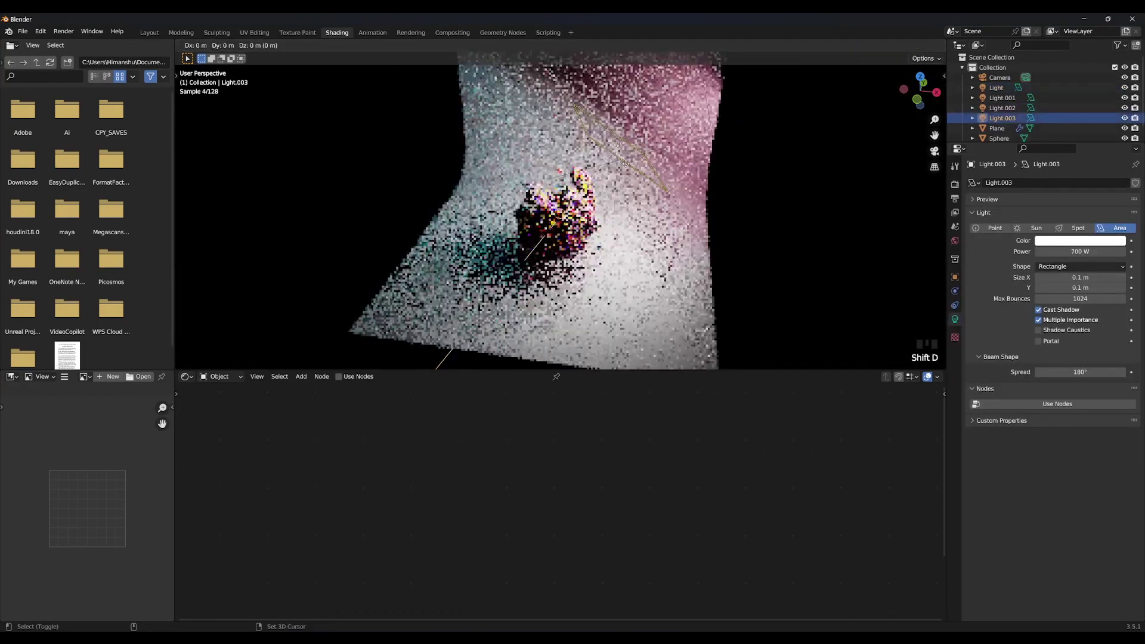
{"action": "left_click", "coordinate": [656, 221]}
{"action": "left_click_drag", "start_coordinate": [656, 221], "coordinate": [674, 232], "text": "alt"}
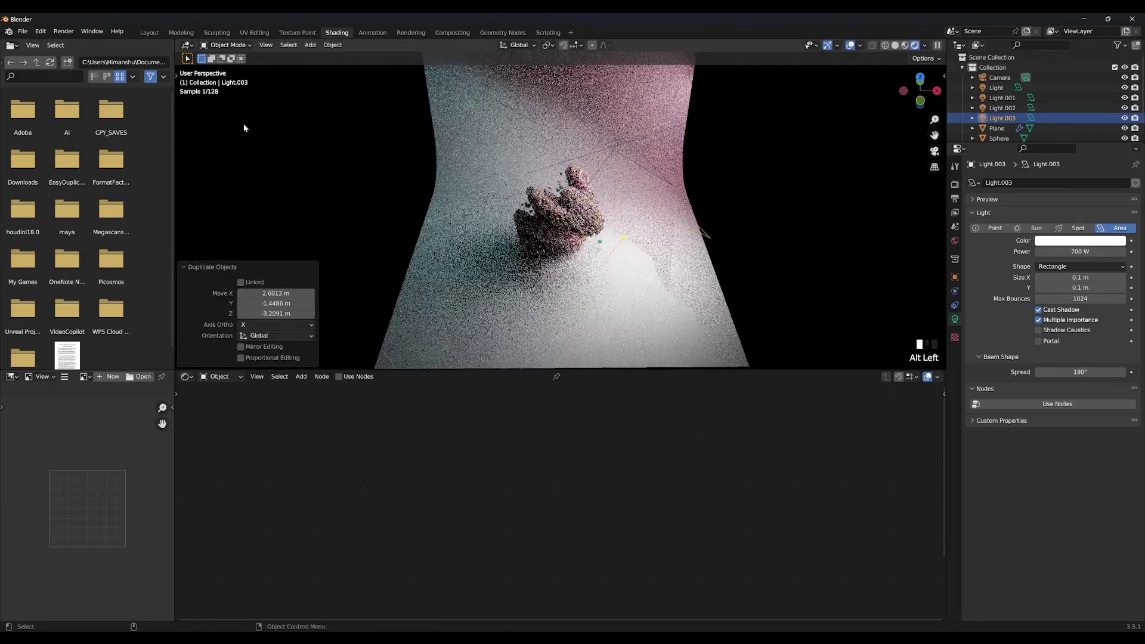
Step: Move the newest light copy along Y toward the camera and rotate it 62.1° around X
{"action": "left_click_drag", "start_coordinate": [174, 73], "coordinate": [173, 73]}
{"action": "left_click", "coordinate": [177, 78]}
{"action": "left_click", "coordinate": [189, 114]}
{"action": "scroll", "coordinate": [647, 193], "scroll_direction": "down", "scroll_amount": 3}
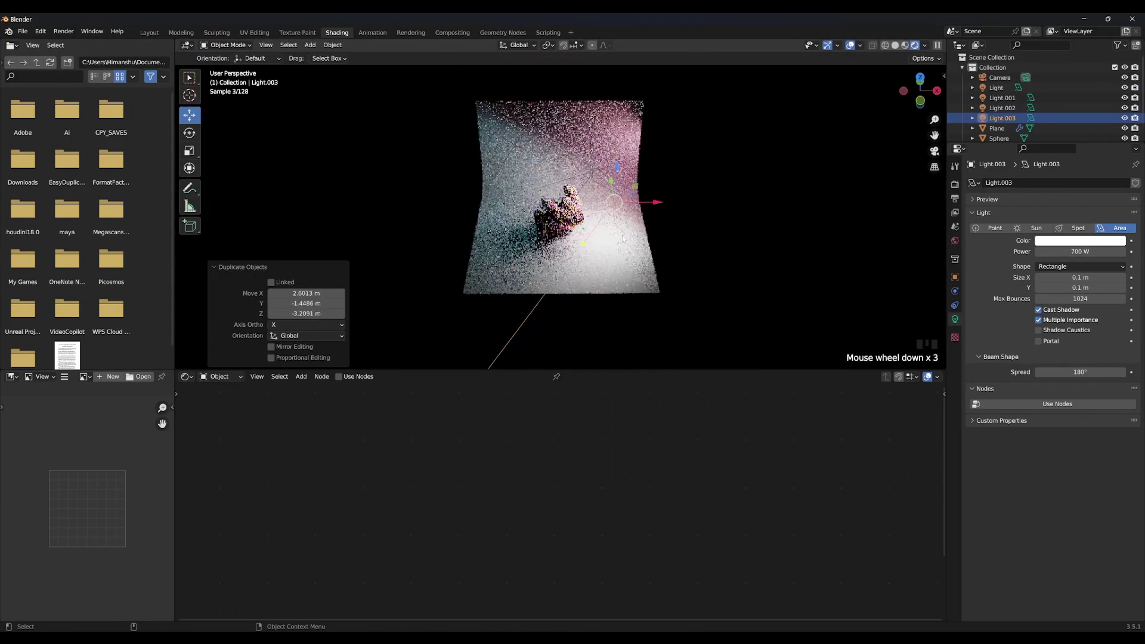
{"action": "left_click_drag", "start_coordinate": [613, 181], "coordinate": [599, 271]}
{"action": "left_click", "coordinate": [189, 132]}
{"action": "key", "text": "KP_0"}
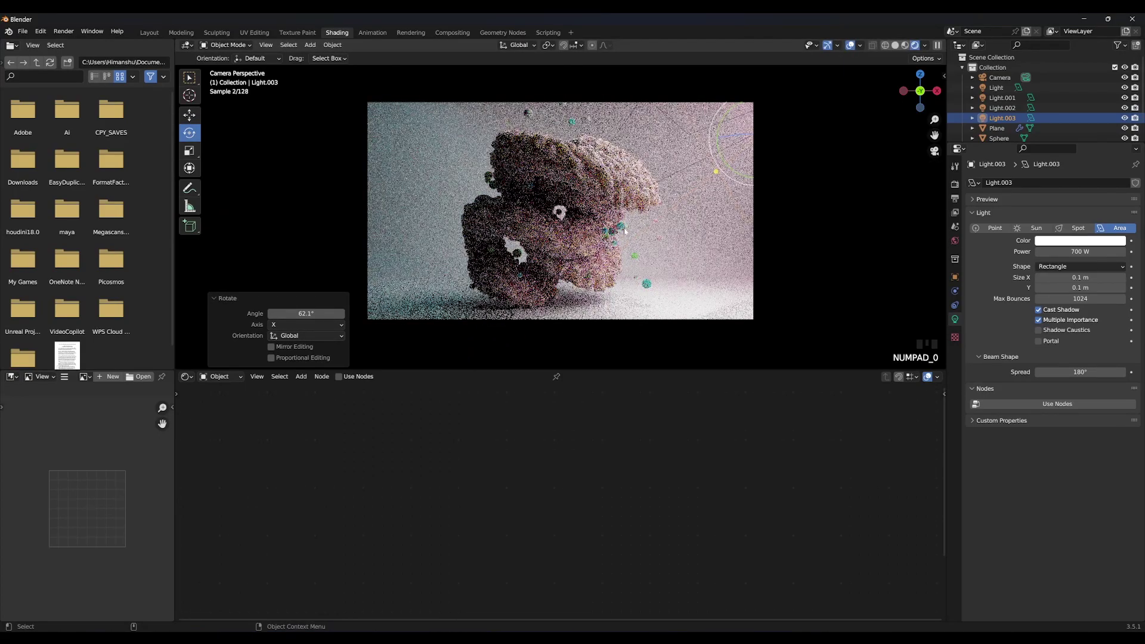
Step: Reposition the newest light copy in front of the torus knot with the Move tool
{"action": "middle_click_drag", "start_coordinate": [625, 232], "coordinate": [626, 257]}
{"action": "scroll", "coordinate": [626, 257], "scroll_direction": "down", "scroll_amount": 5}
{"action": "left_click", "coordinate": [189, 115]}
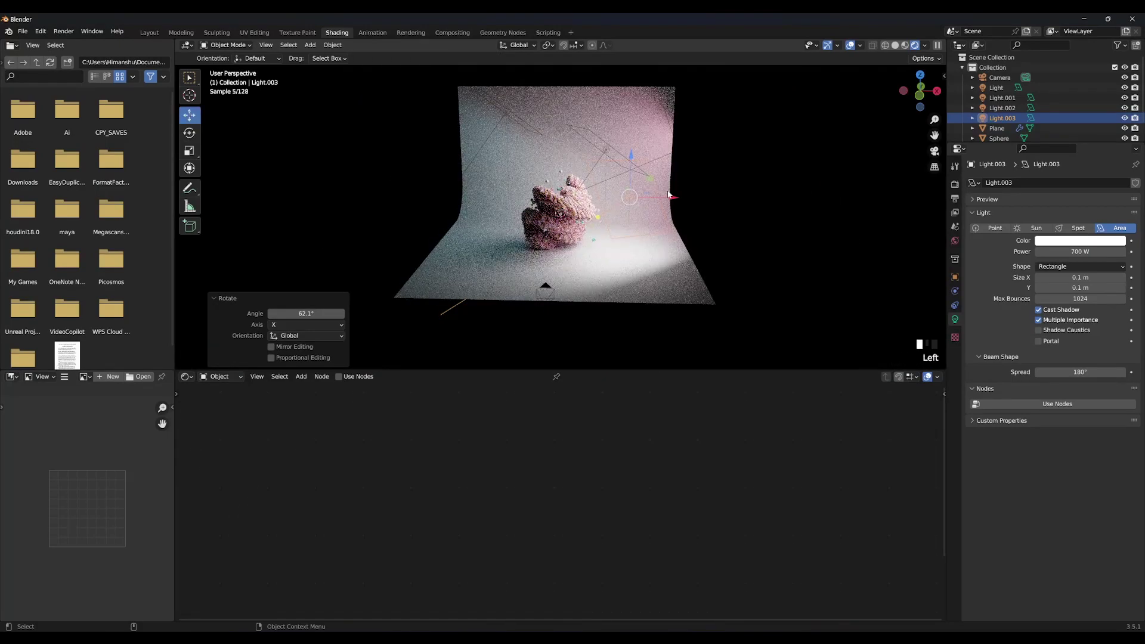
{"action": "left_click_drag", "start_coordinate": [630, 196], "coordinate": [625, 237]}
{"action": "left_click_drag", "start_coordinate": [569, 193], "coordinate": [724, 294]}
Step: Rotate the newest light 31.1° around X, undoing the stray adjustments, and set its power to 200 W
{"action": "left_click", "coordinate": [191, 134]}
{"action": "left_click_drag", "start_coordinate": [720, 307], "coordinate": [651, 245], "text": "alt"}
{"action": "key", "text": "ctrl+z"}
{"action": "key", "text": "ctrl+z"}
{"action": "key", "text": "ctrl+z"}
{"action": "key", "text": "KP_0"}
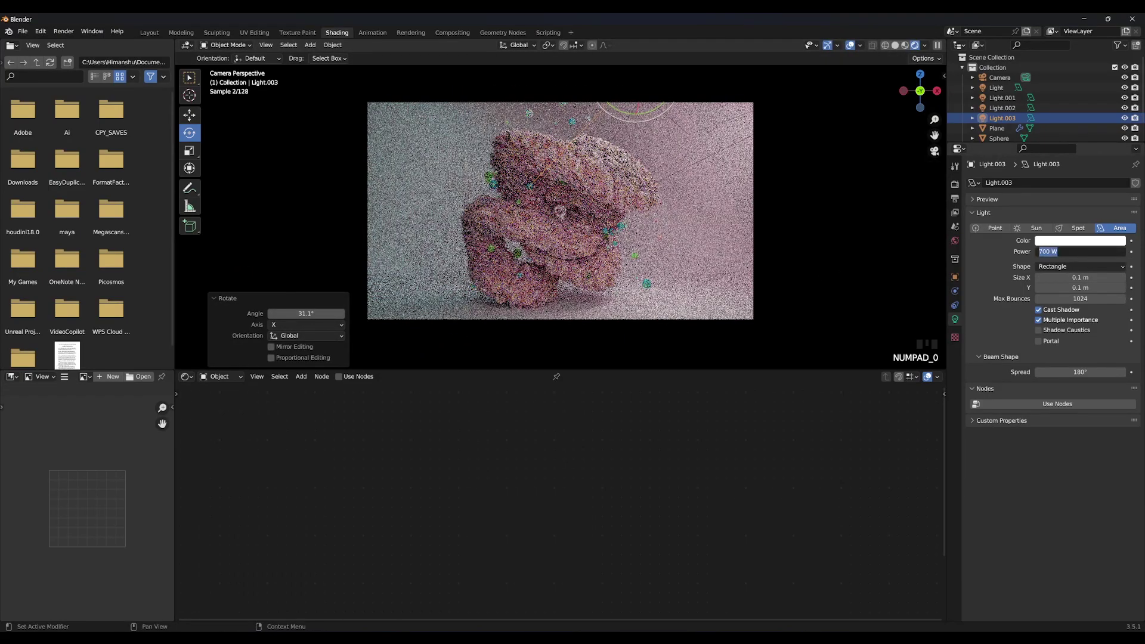
{"action": "type", "text": "200"}
{"action": "key", "text": "Return"}
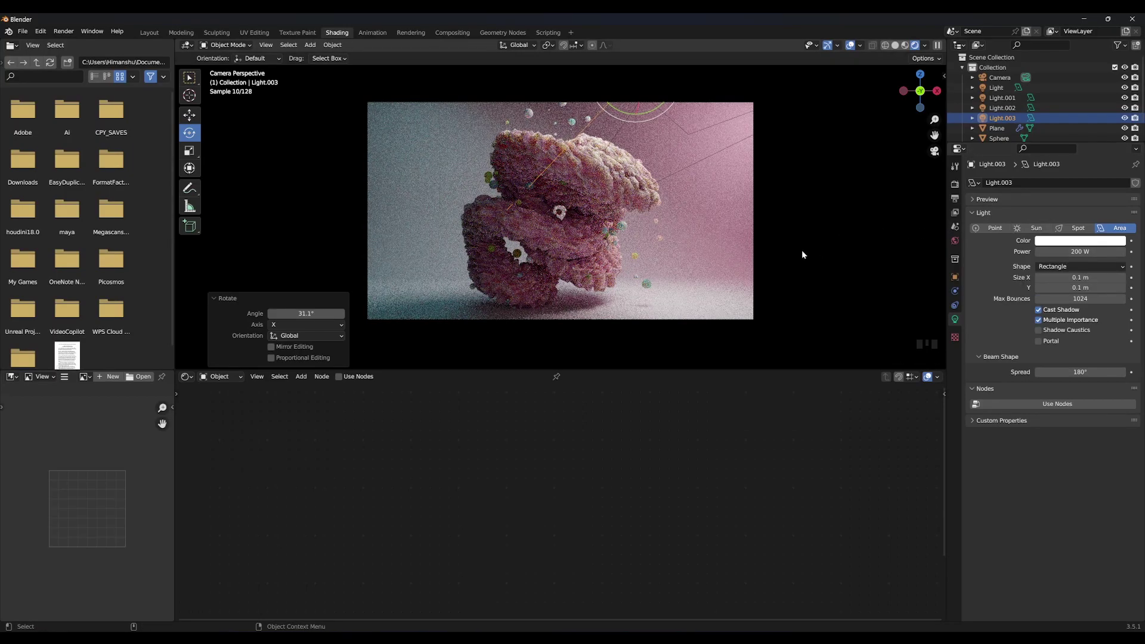
Step: Rotate the original 700 W area light 50.9° around X and move it about -2.6 m along Y
{"action": "scroll", "coordinate": [724, 238], "scroll_direction": "down", "scroll_amount": 4}
{"action": "left_click_drag", "start_coordinate": [710, 218], "coordinate": [763, 268], "text": "alt"}
{"action": "left_click", "coordinate": [578, 120]}
{"action": "left_click_drag", "start_coordinate": [579, 120], "coordinate": [241, 126]}
{"action": "left_click", "coordinate": [189, 115]}
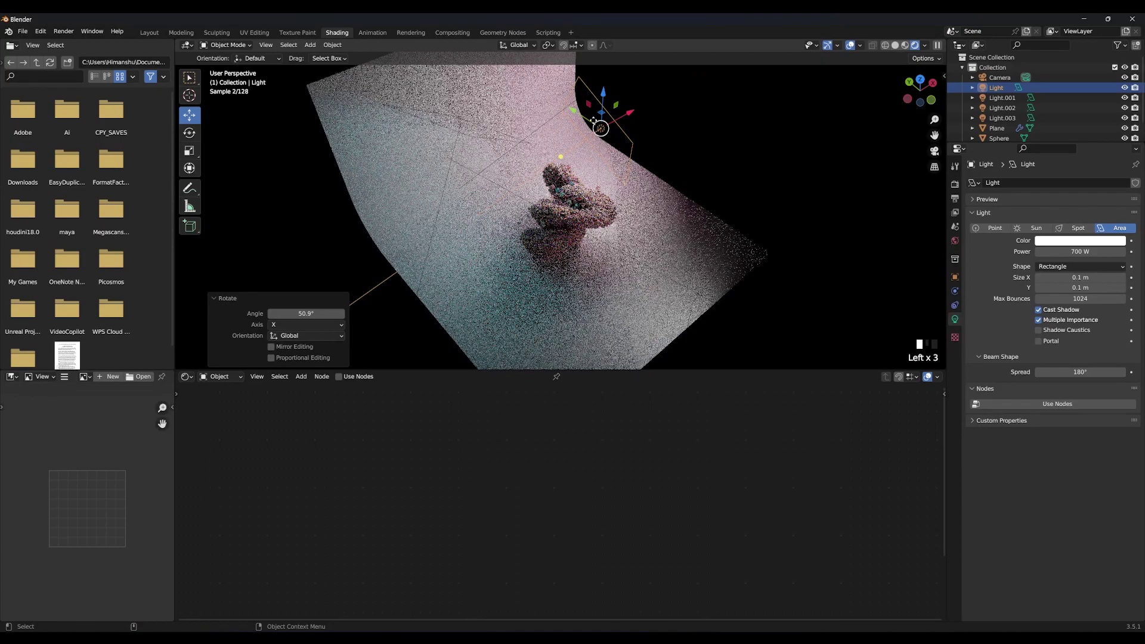
{"action": "left_click_drag", "start_coordinate": [600, 123], "coordinate": [626, 146]}
{"action": "key", "text": "KP_0"}
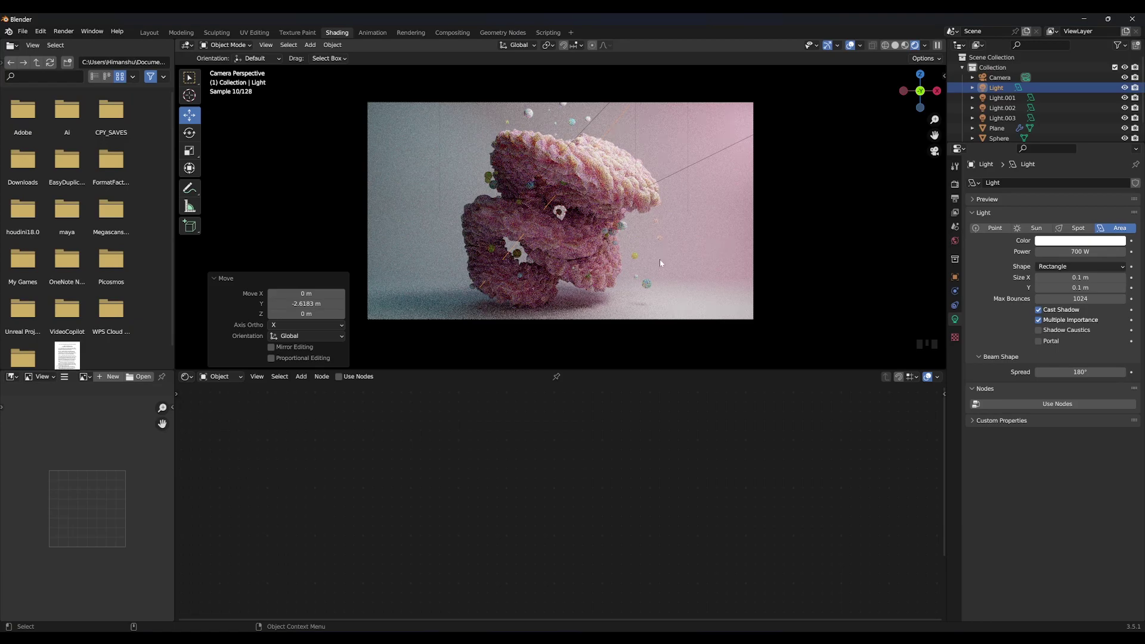
Step: Add a point light beside the torus knot's lower-left side, with 50 W power and a 0.48 m radius
{"action": "key", "text": "shift+a"}
{"action": "mouse_move", "coordinate": [421, 327]}
{"action": "left_click", "coordinate": [510, 327]}
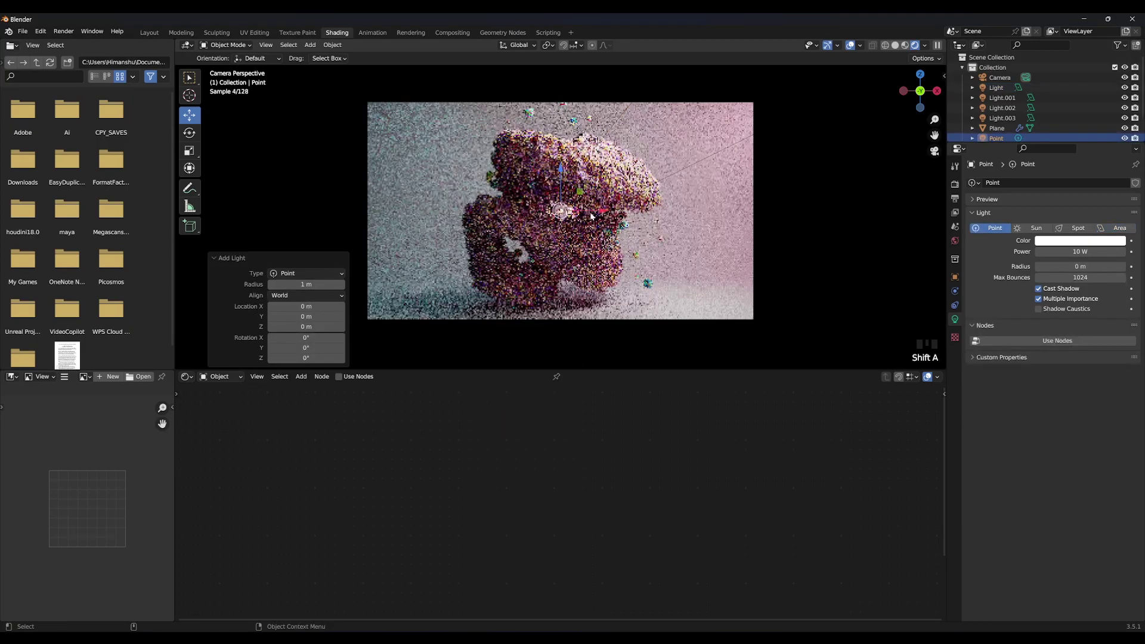
{"action": "key", "text": "g"}
{"action": "left_click_drag", "start_coordinate": [503, 208], "coordinate": [500, 207]}
{"action": "left_click_drag", "start_coordinate": [469, 169], "coordinate": [468, 240]}
{"action": "left_click_drag", "start_coordinate": [510, 281], "coordinate": [501, 281]}
{"action": "left_click_drag", "start_coordinate": [1063, 267], "coordinate": [1122, 251]}
{"action": "left_click_drag", "start_coordinate": [471, 282], "coordinate": [481, 282]}
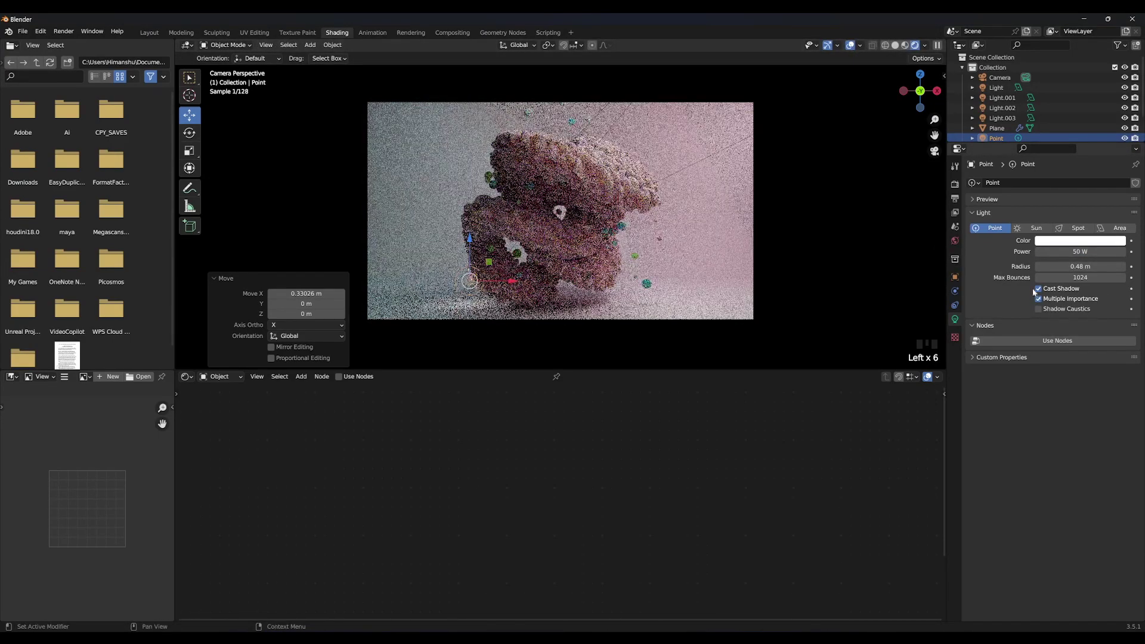
Step: Nudge the point light about 0.02 m along X, undoing the stray adjustment, and color it light cyan
{"action": "left_click", "coordinate": [955, 277]}
{"action": "left_click_drag", "start_coordinate": [1086, 257], "coordinate": [961, 224]}
{"action": "key", "text": "ctrl+z"}
{"action": "left_click_drag", "start_coordinate": [500, 290], "coordinate": [501, 290]}
{"action": "left_click", "coordinate": [954, 319]}
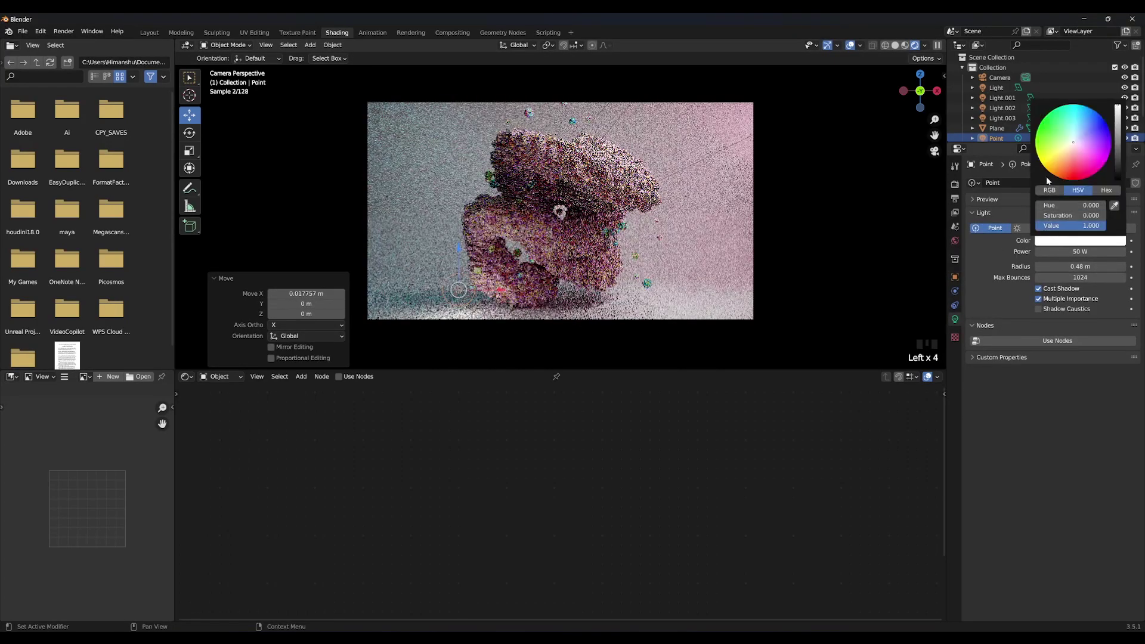
{"action": "mouse_move", "coordinate": [1076, 136]}
{"action": "left_mouse_down"}
{"action": "mouse_move", "coordinate": [1087, 130]}
{"action": "mouse_move", "coordinate": [1077, 137]}
{"action": "mouse_move", "coordinate": [1076, 124]}
{"action": "left_mouse_up"}
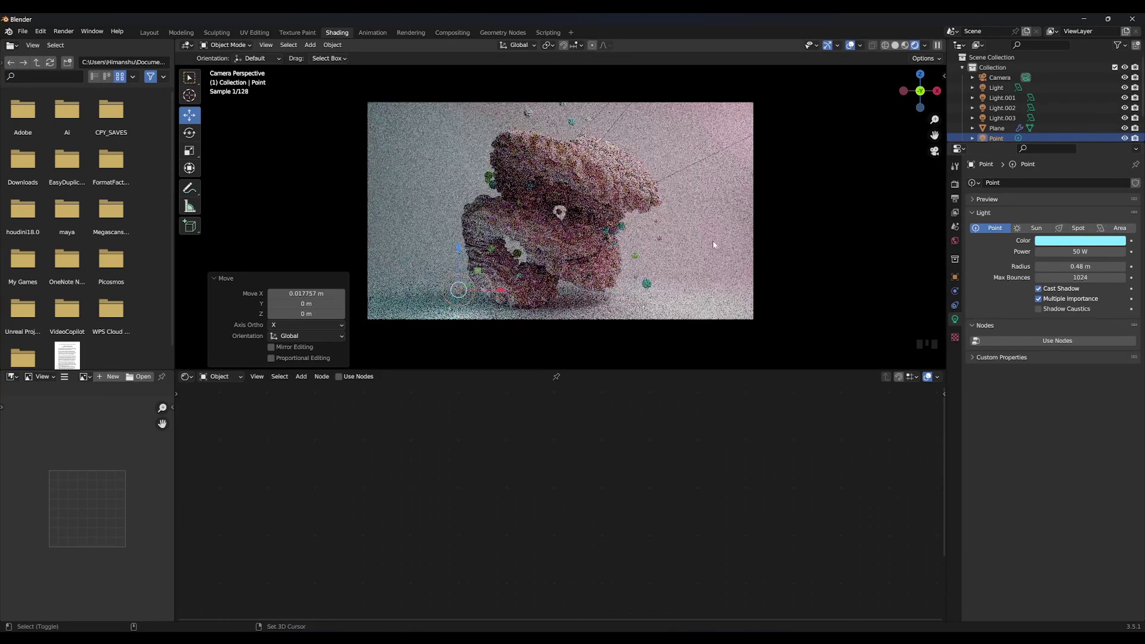
Step: Duplicate the point light about 3.4 m higher, recolor the copy pink, and place another duplicate of the pink light
{"action": "key", "text": "shift+d"}
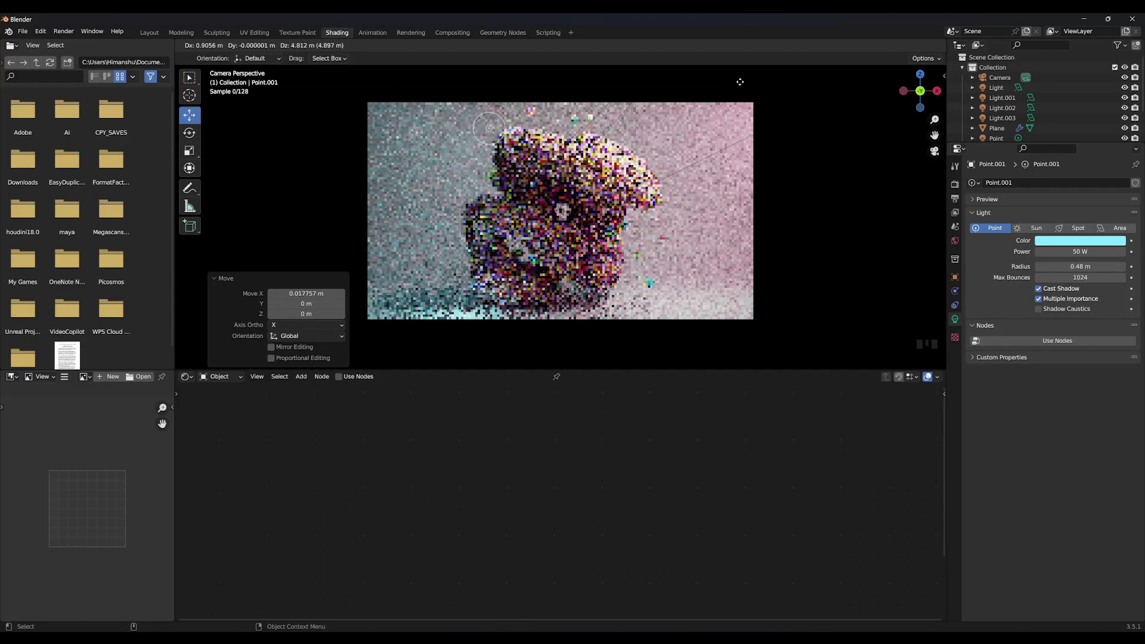
{"action": "left_click", "coordinate": [722, 127]}
{"action": "left_click", "coordinate": [1079, 241]}
{"action": "left_click_drag", "start_coordinate": [1084, 153], "coordinate": [1078, 151]}
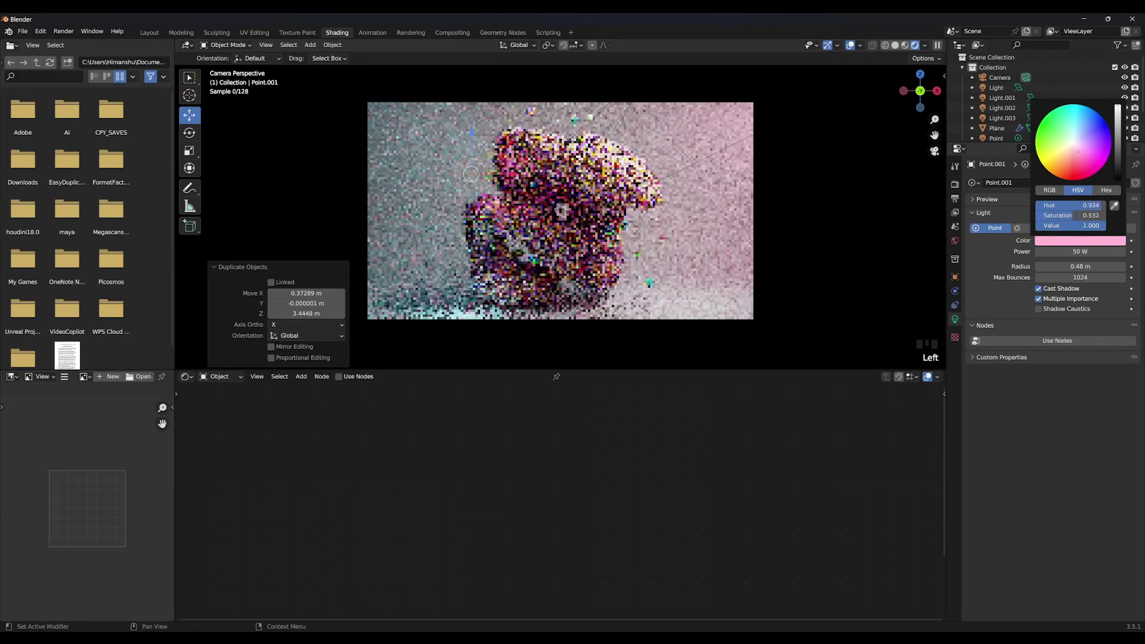
{"action": "key", "text": "shift+d"}
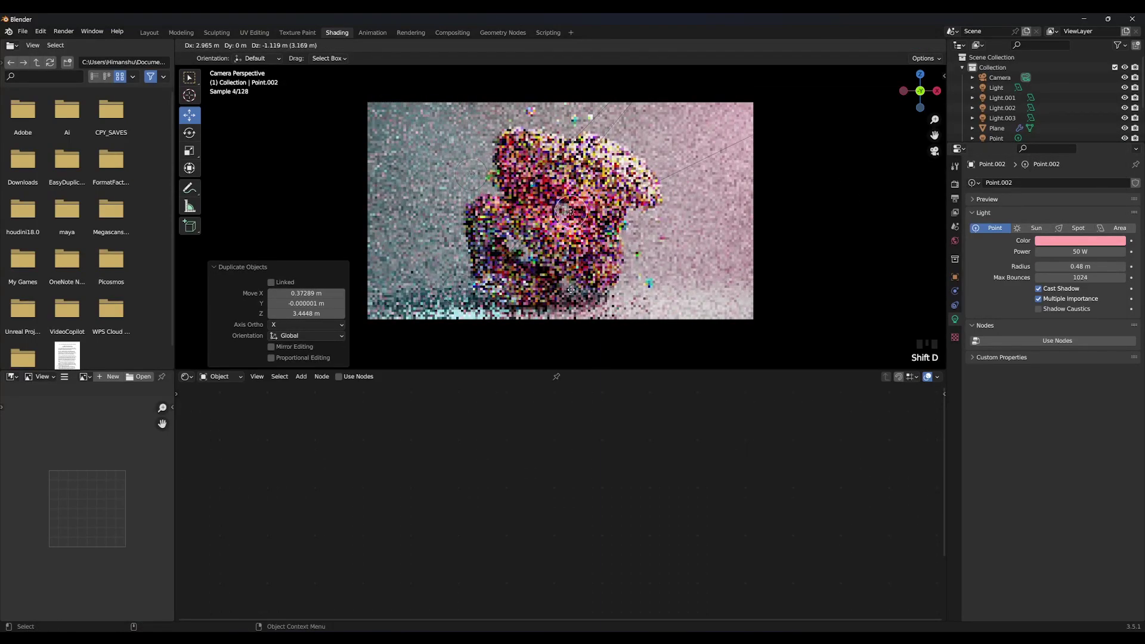
{"action": "left_click", "coordinate": [851, 270]}
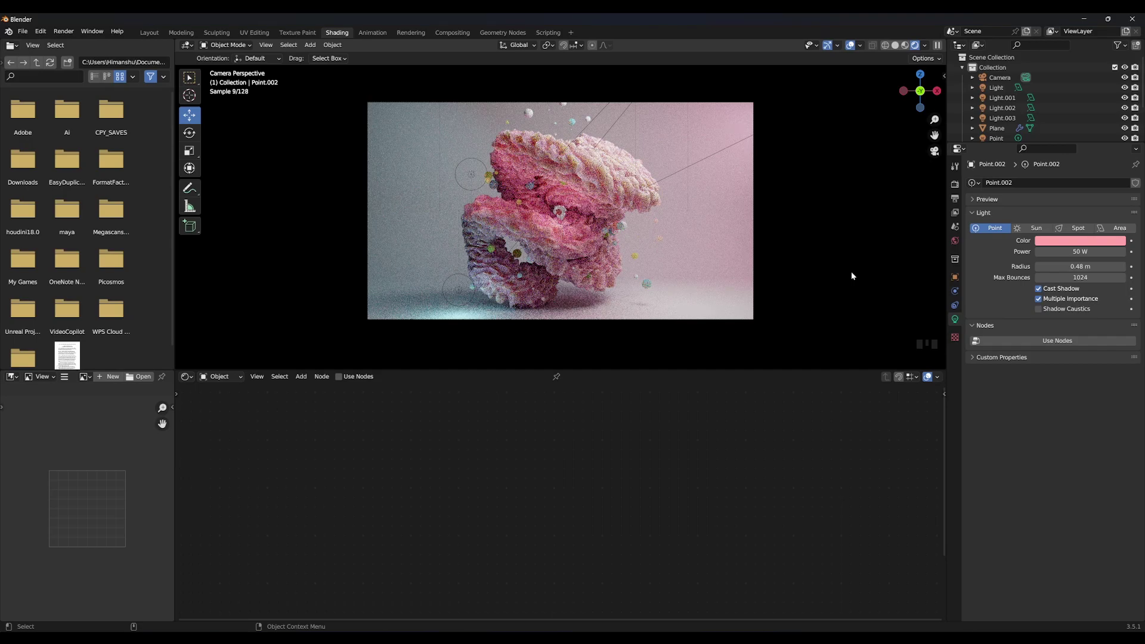
Step: Set the original area light's power to 400 W after trying 600 W
{"action": "left_click", "coordinate": [1007, 94]}
{"action": "left_click", "coordinate": [1080, 252]}
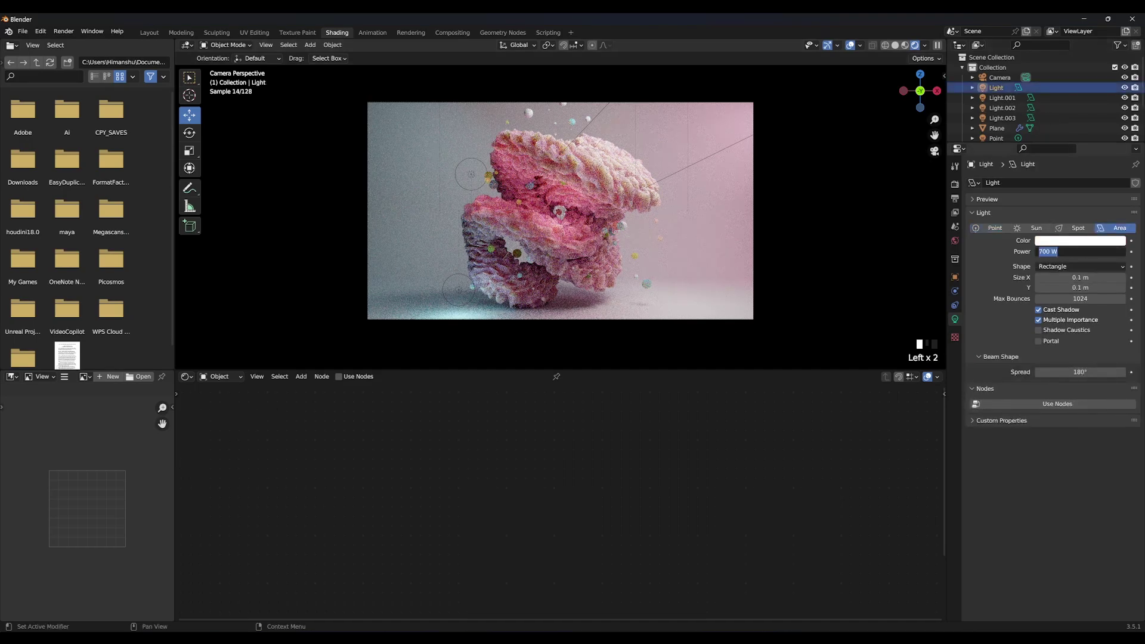
{"action": "type", "text": "600"}
{"action": "key", "text": "Return"}
{"action": "left_click", "coordinate": [1073, 251]}
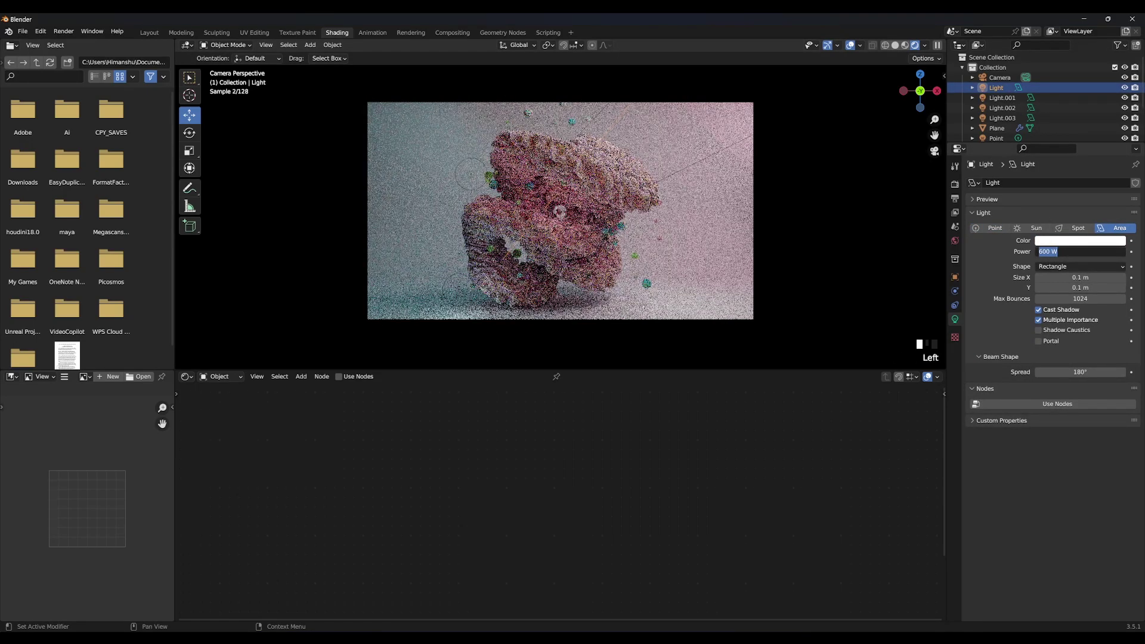
{"action": "type", "text": "400"}
{"action": "key", "text": "Return"}
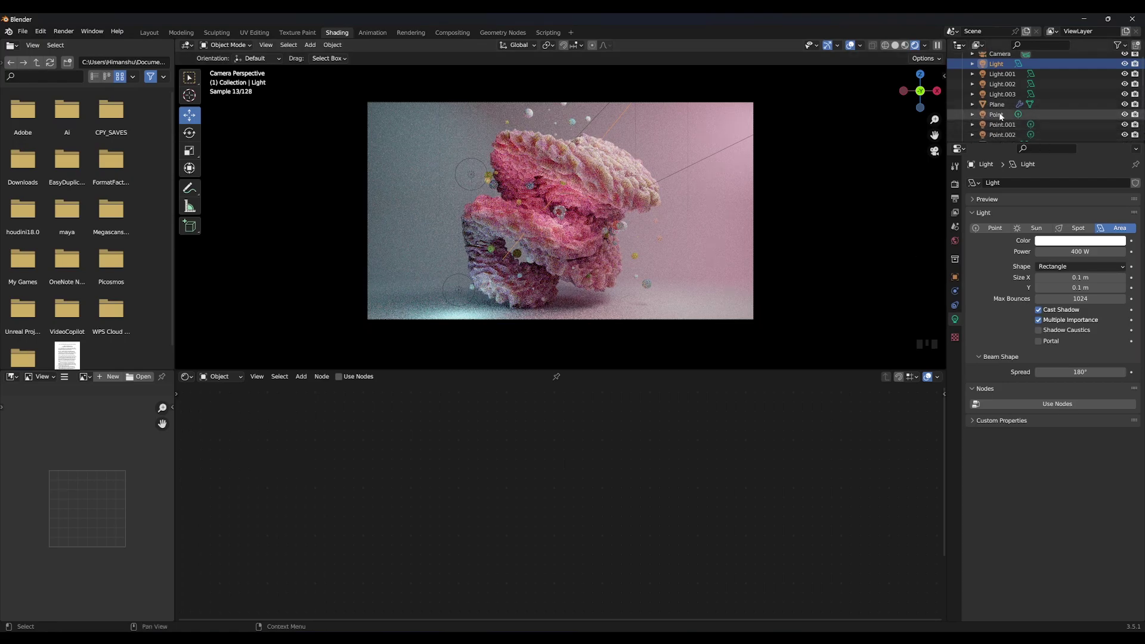
Step: Move the camera farther back from the torus knot along its Y location
{"action": "scroll", "coordinate": [999, 120], "scroll_direction": "down", "scroll_amount": 2}
{"action": "scroll", "coordinate": [1004, 119], "scroll_direction": "down", "scroll_amount": 2}
{"action": "scroll", "coordinate": [1004, 120], "scroll_direction": "up", "scroll_amount": 2}
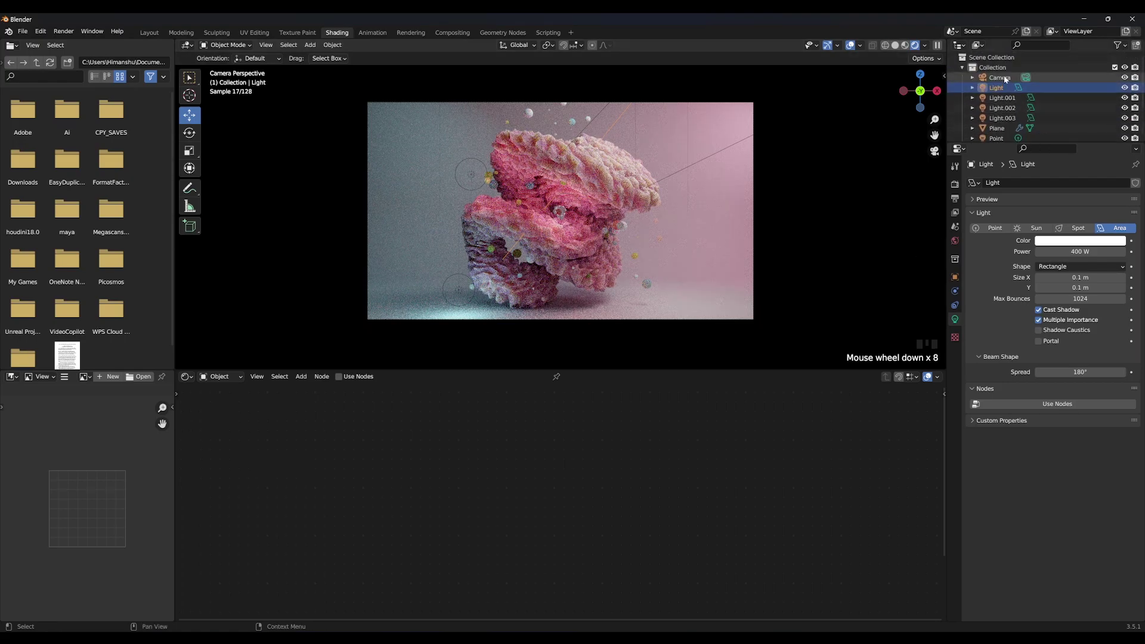
{"action": "left_click", "coordinate": [999, 77]}
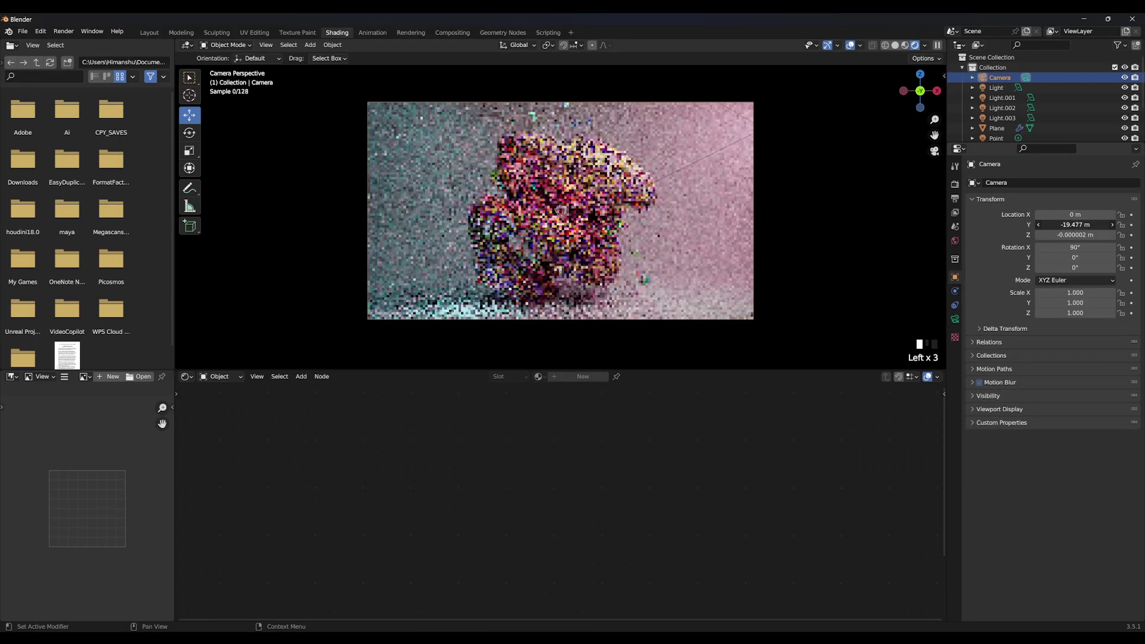
Step: Scale the backdrop plane up uniformly to about 12.04 so it fills the camera frame
{"action": "left_click", "coordinate": [726, 230]}
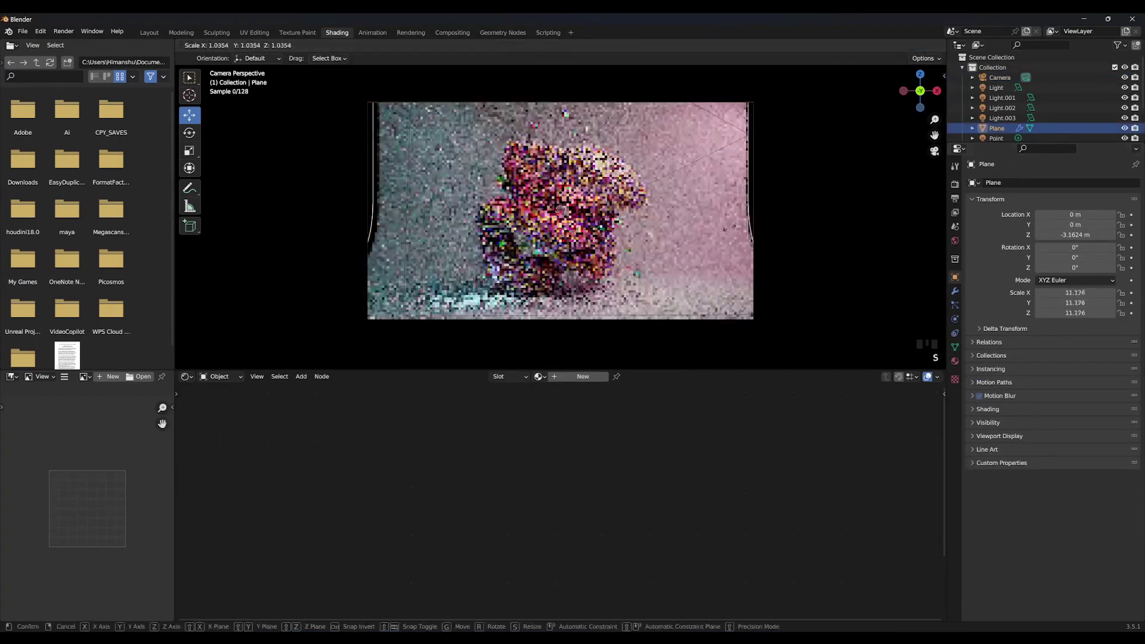
{"action": "key", "text": "s"}
{"action": "left_click", "coordinate": [736, 227]}
{"action": "key", "text": "s"}
{"action": "left_click", "coordinate": [815, 218]}
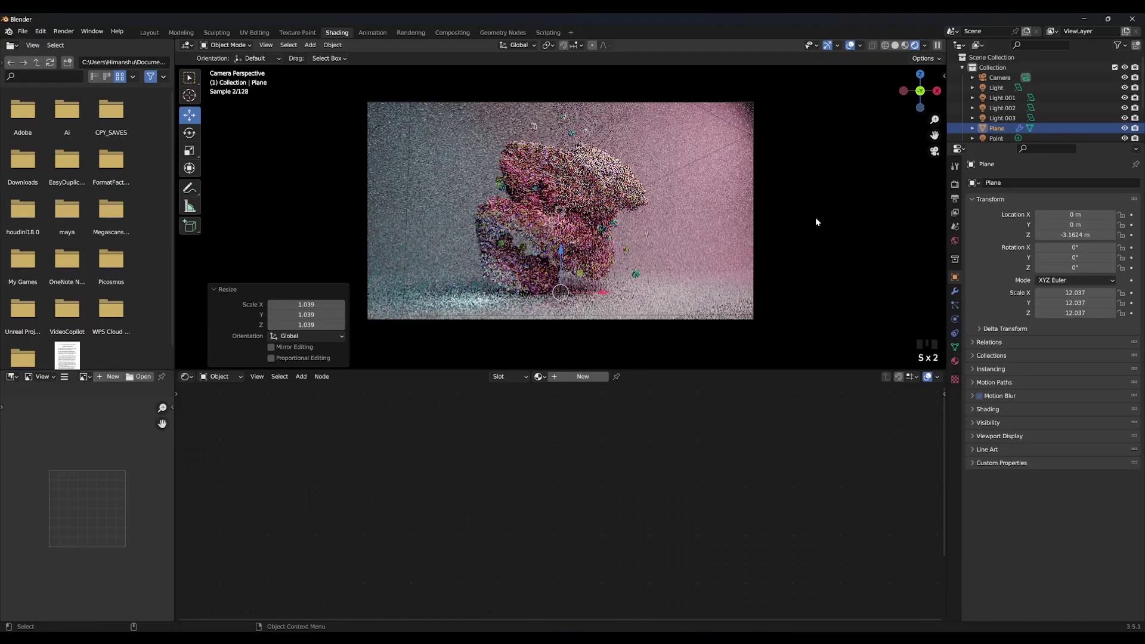